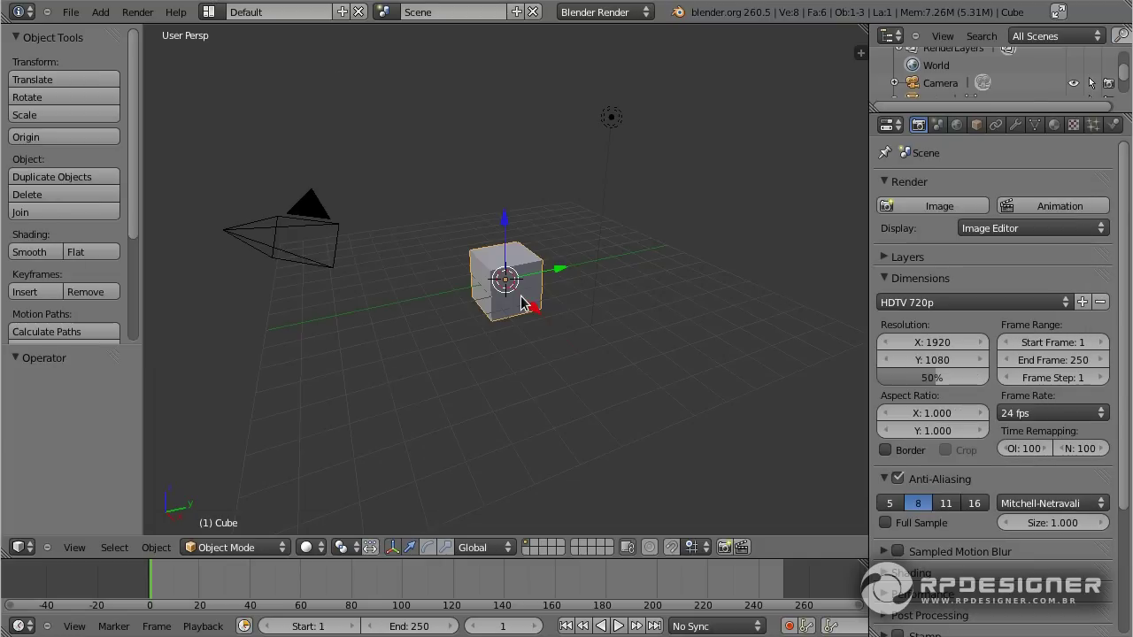
# Step: Select the default cube and delete it with X, confirming the Delete popup
pyautogui.click(511, 296)
pyautogui.moveTo(520, 312)
pyautogui.mouseDown(button='middle')
pyautogui.moveTo(506, 322)
pyautogui.moveTo(520, 325)
pyautogui.mouseUp(button='middle')
pyautogui.press('x')
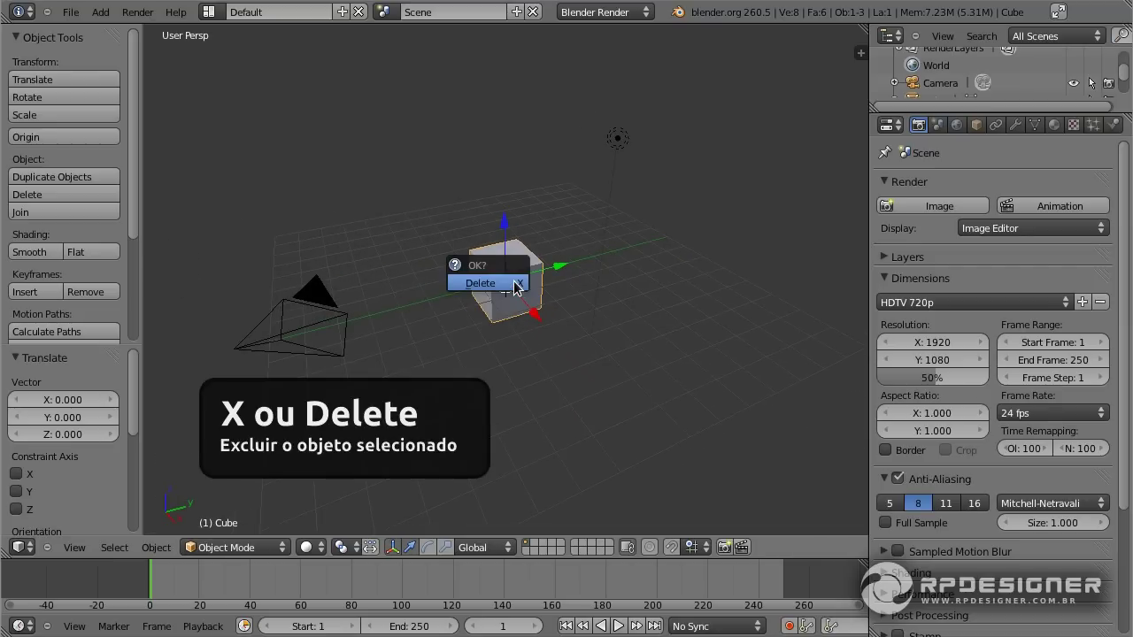
pyautogui.click(498, 282)
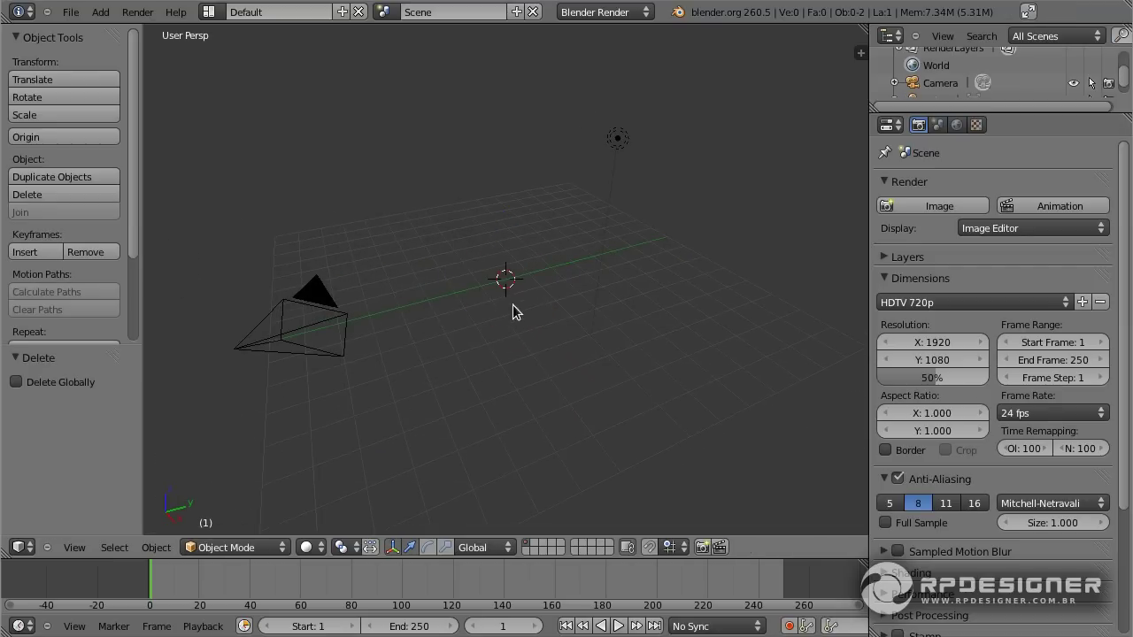
pyautogui.moveTo(513, 305); pyautogui.dragTo(525, 311, button='middle')
# Step: Add a plane and rotate it 90° about X so it stands upright
pyautogui.hotkey('shift', 'a')
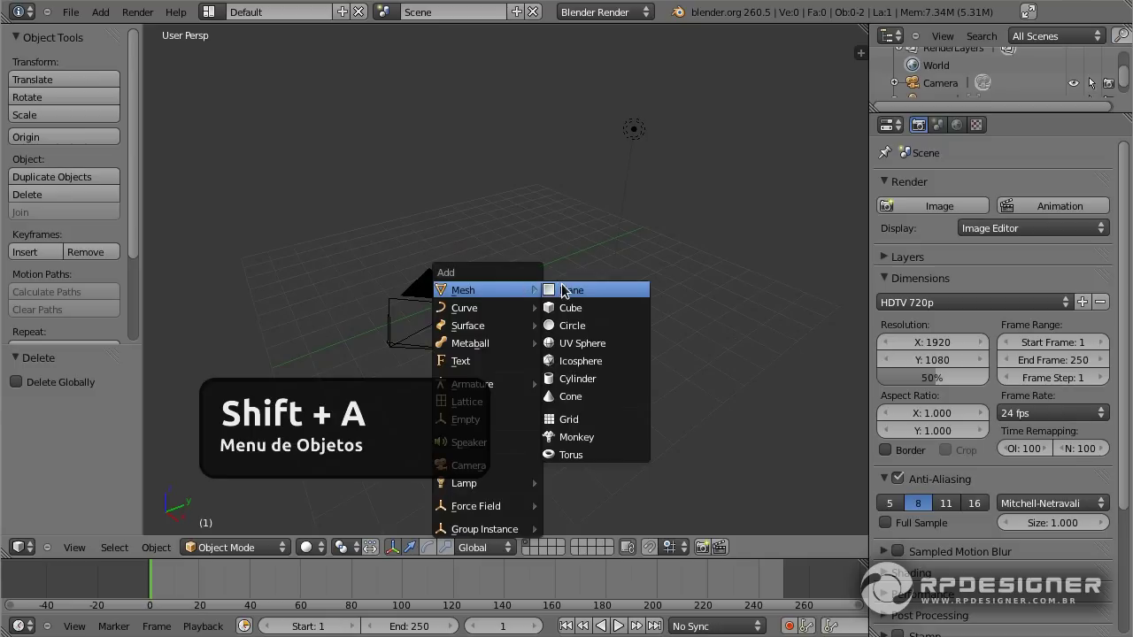
pyautogui.click(563, 291)
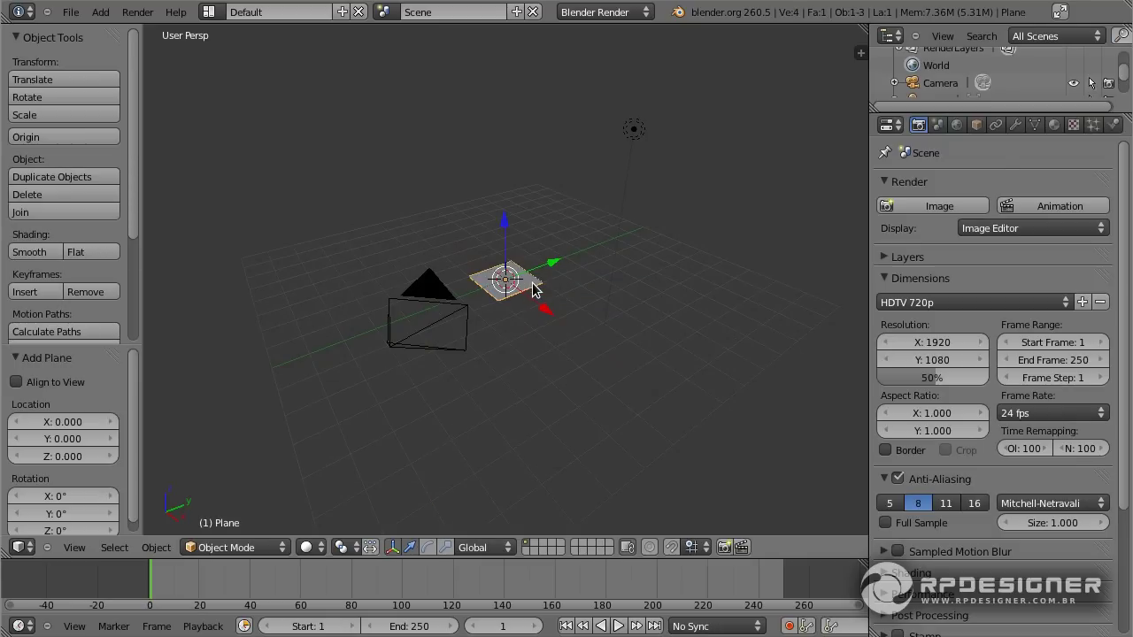
pyautogui.press('r')
pyautogui.write('x')
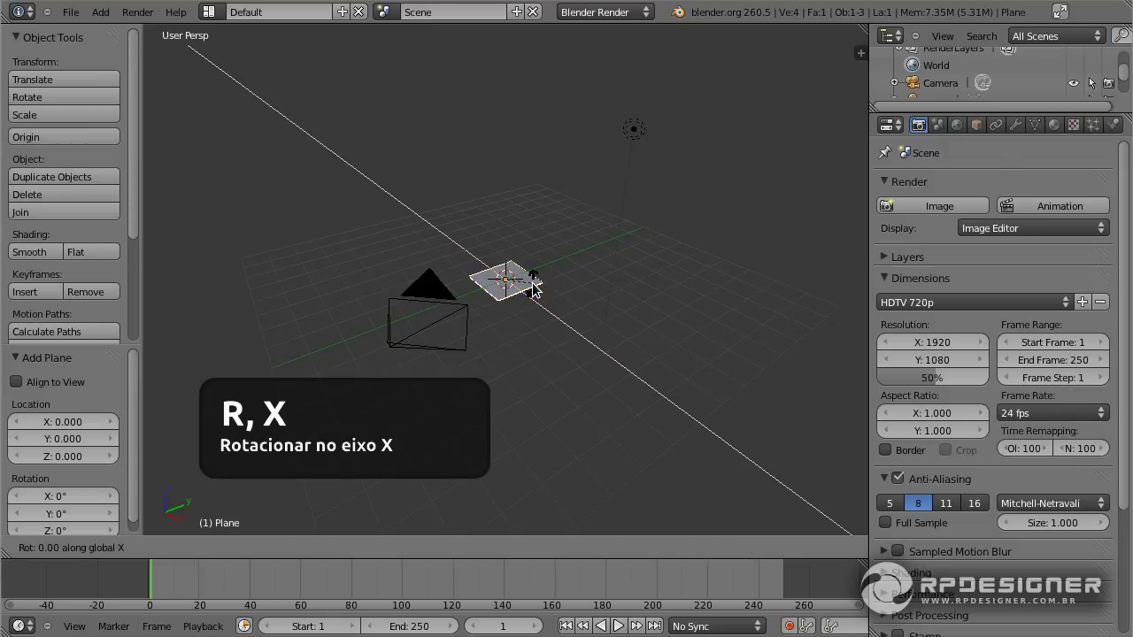
pyautogui.write('90')
pyautogui.press('Return')
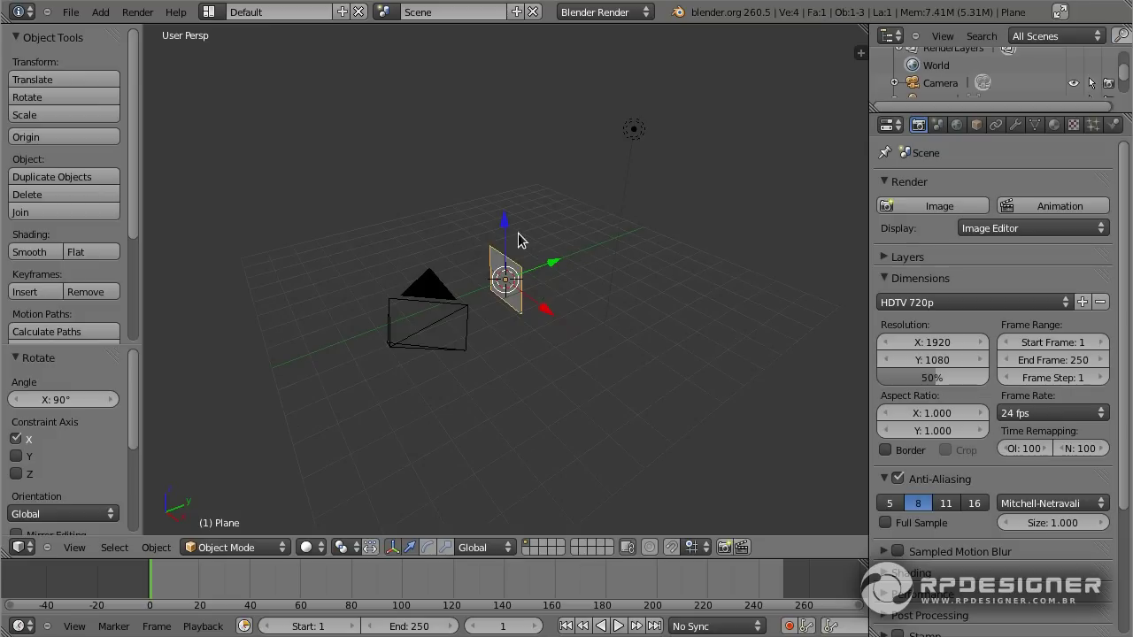
# Step: Raise the upright plane 3.418 along Z above the floor grid
pyautogui.press('g')
pyautogui.press('z')
pyautogui.click(509, 149)
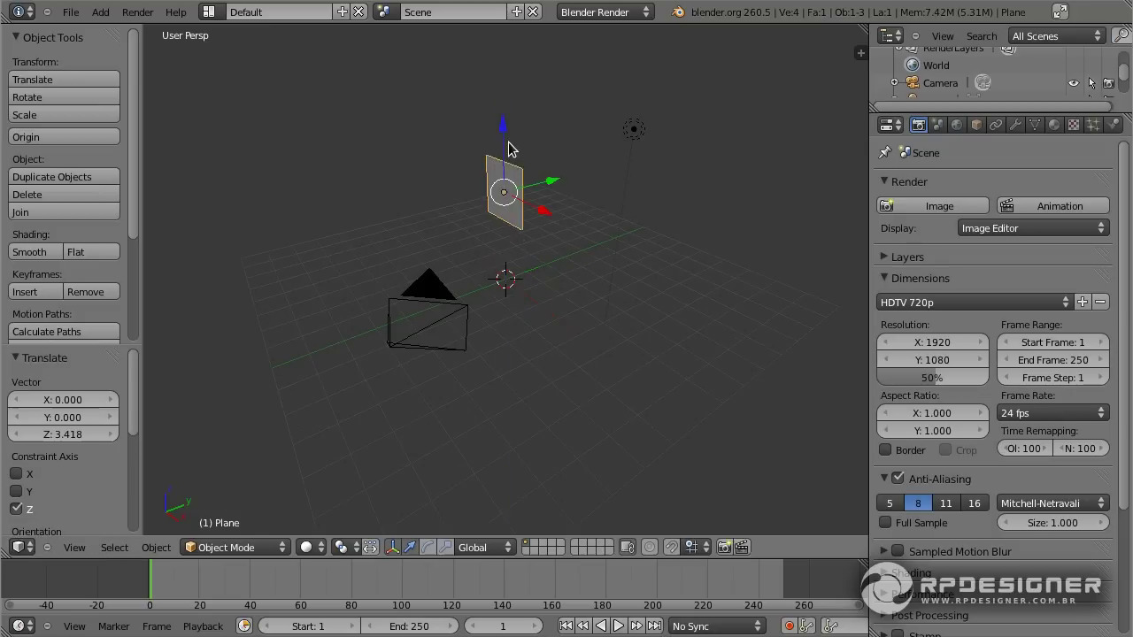
pyautogui.moveTo(509, 149)
pyautogui.mouseDown(button='middle')
pyautogui.moveTo(557, 265)
pyautogui.moveTo(585, 270)
pyautogui.mouseUp(button='middle')
# Step: Scale the plane wider along X and enter Edit Mode
pyautogui.press('s')
pyautogui.press('x')
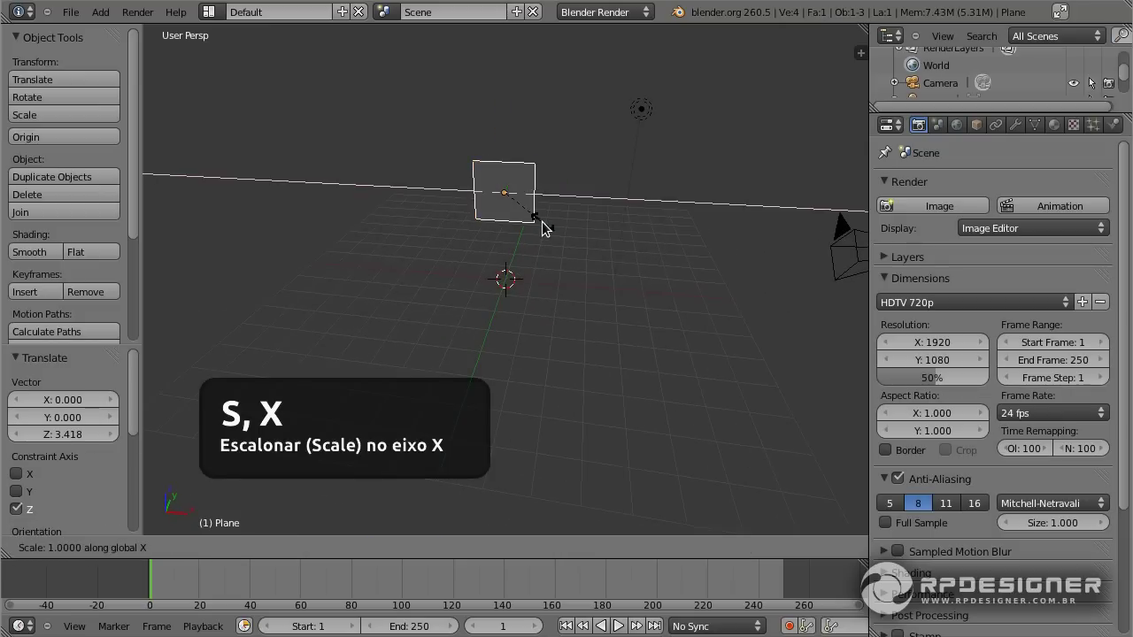
pyautogui.click(576, 236)
pyautogui.press('Tab')
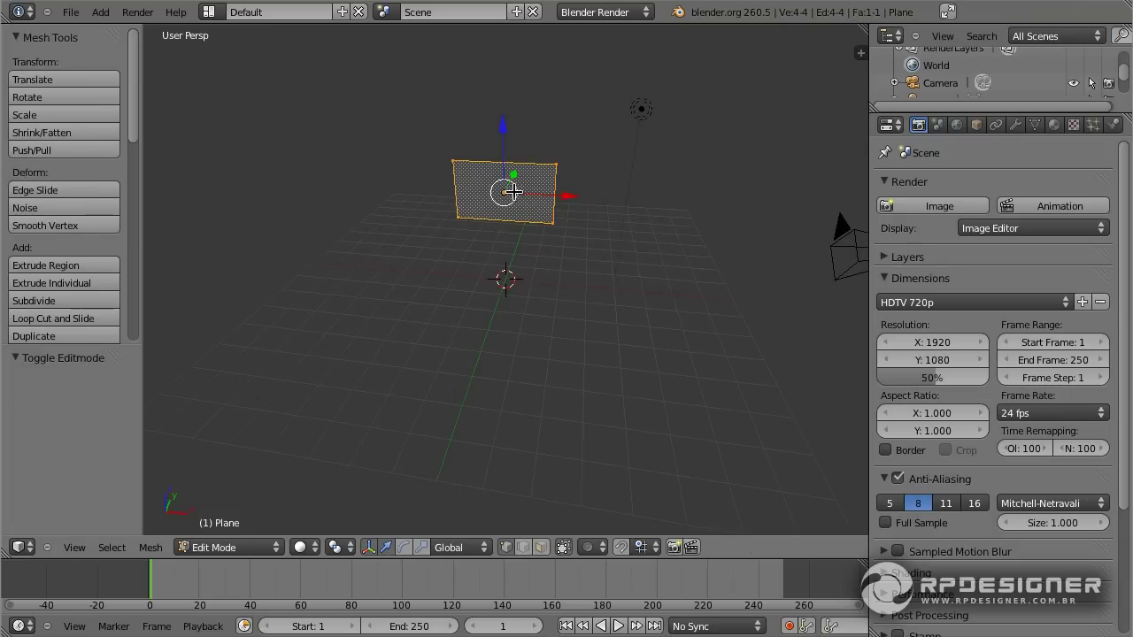
# Step: Subdivide the plane with 10 cuts into 121 faces, then return to Object Mode
pyautogui.scroll(2, 518, 194)
pyautogui.scroll(1, 517, 188)
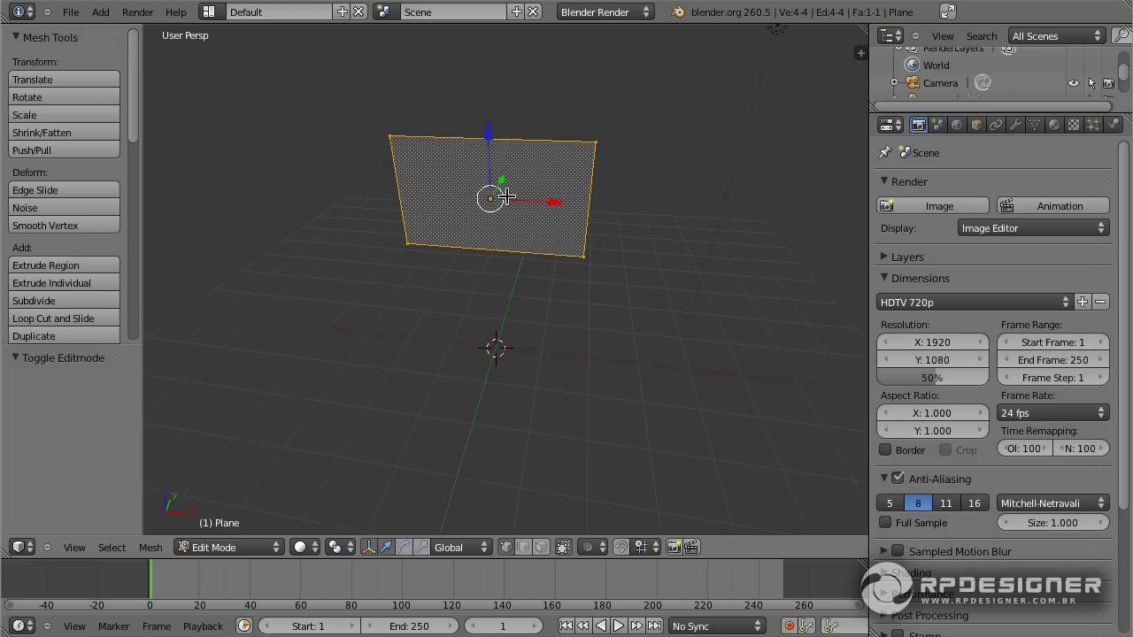
pyautogui.press('w')
pyautogui.click(501, 197)
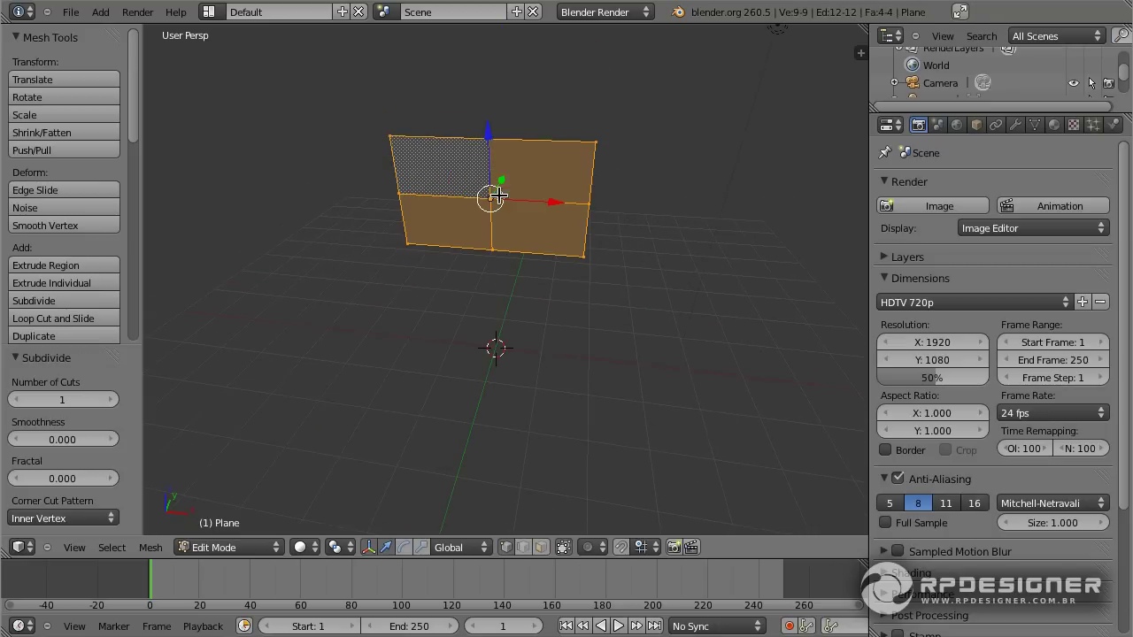
pyautogui.click(109, 400)
pyautogui.click(109, 400)
pyautogui.click(109, 400)
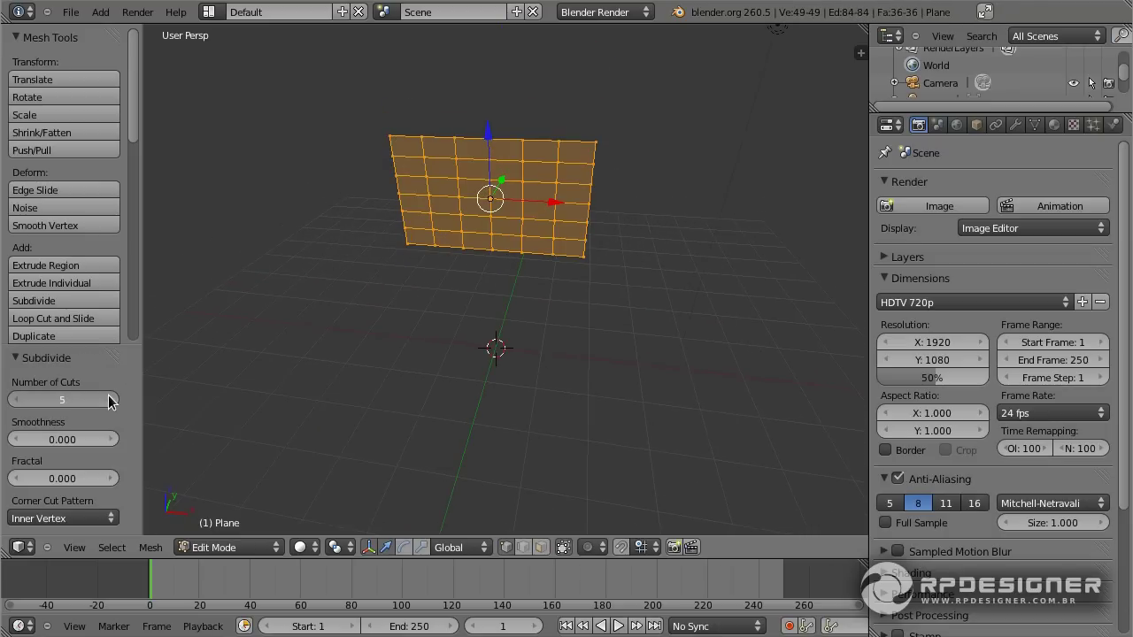
pyautogui.click(109, 400)
pyautogui.click(109, 401)
pyautogui.click(109, 400)
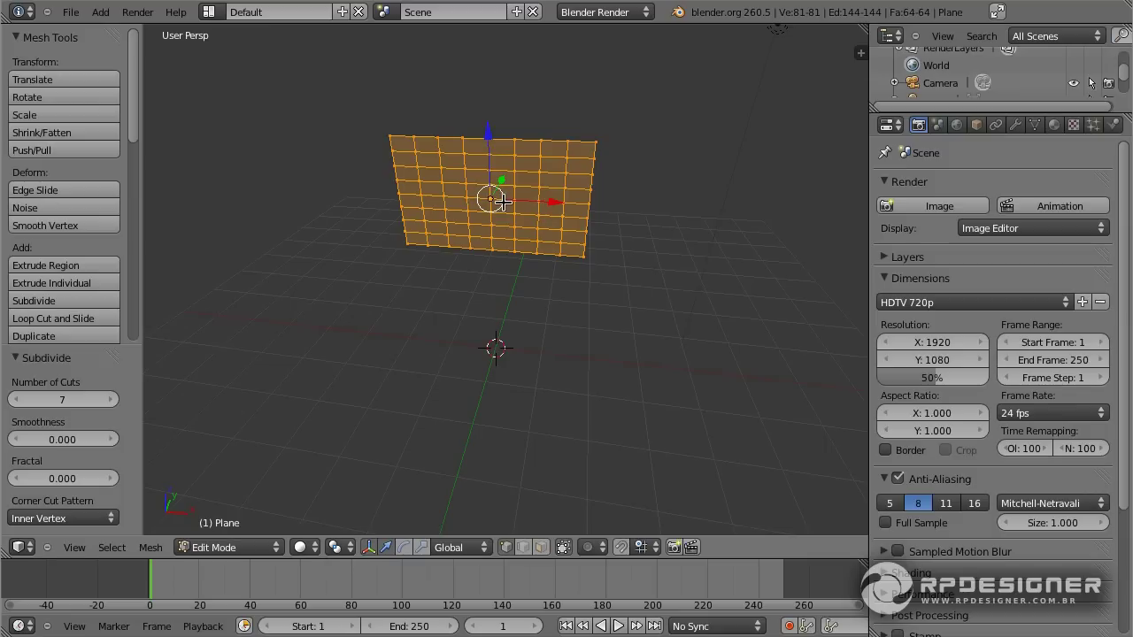
pyautogui.click(109, 400)
pyautogui.click(109, 400)
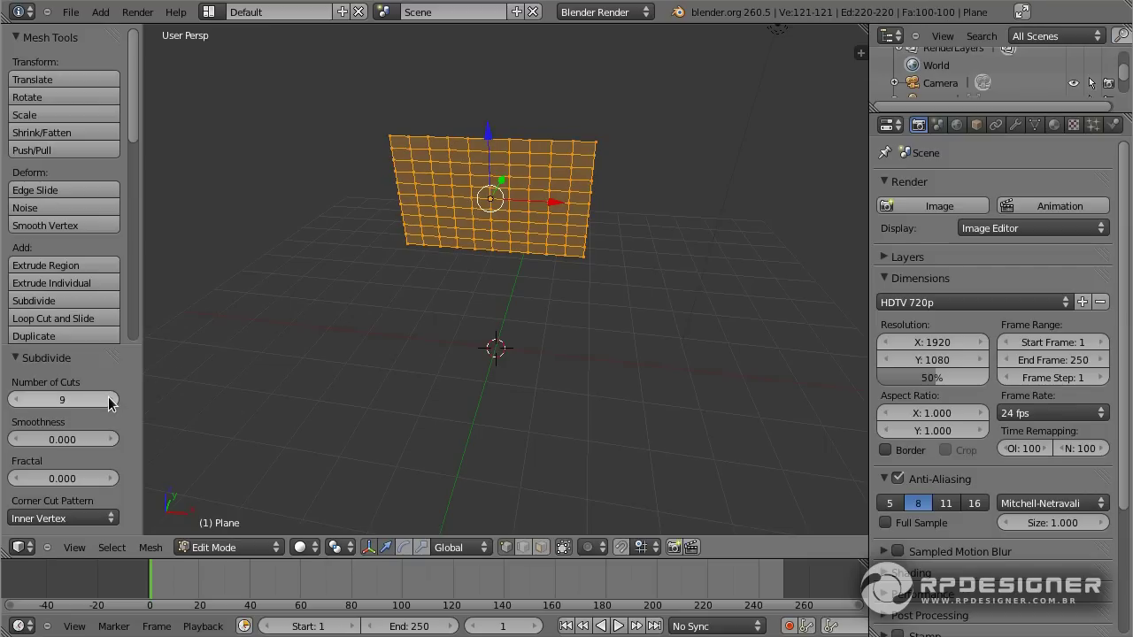
pyautogui.click(109, 400)
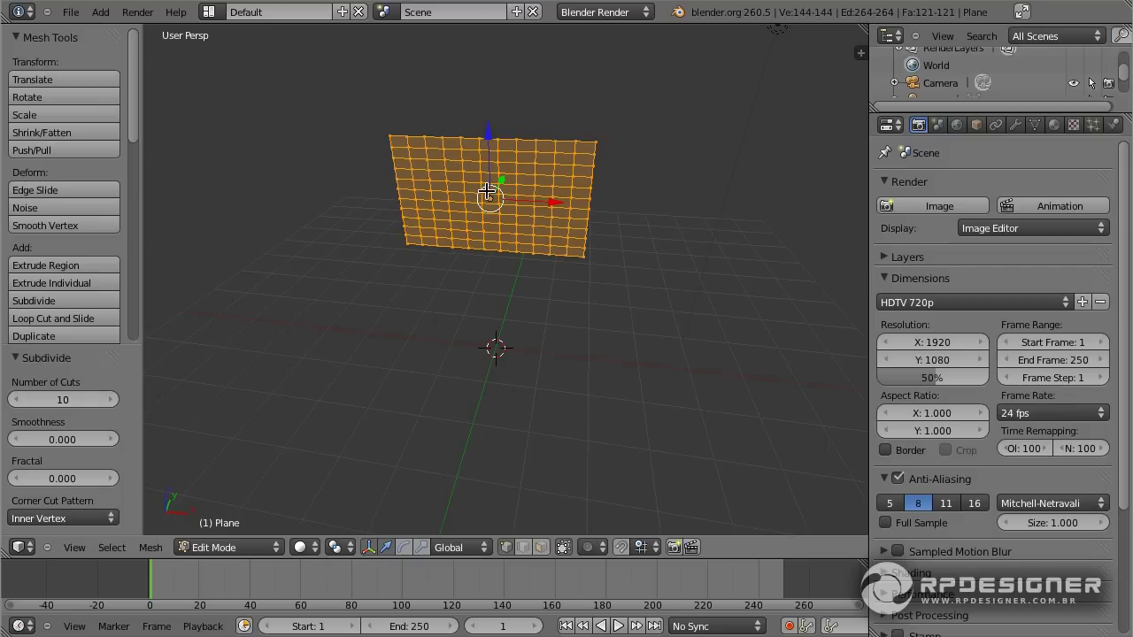
pyautogui.press('Tab')
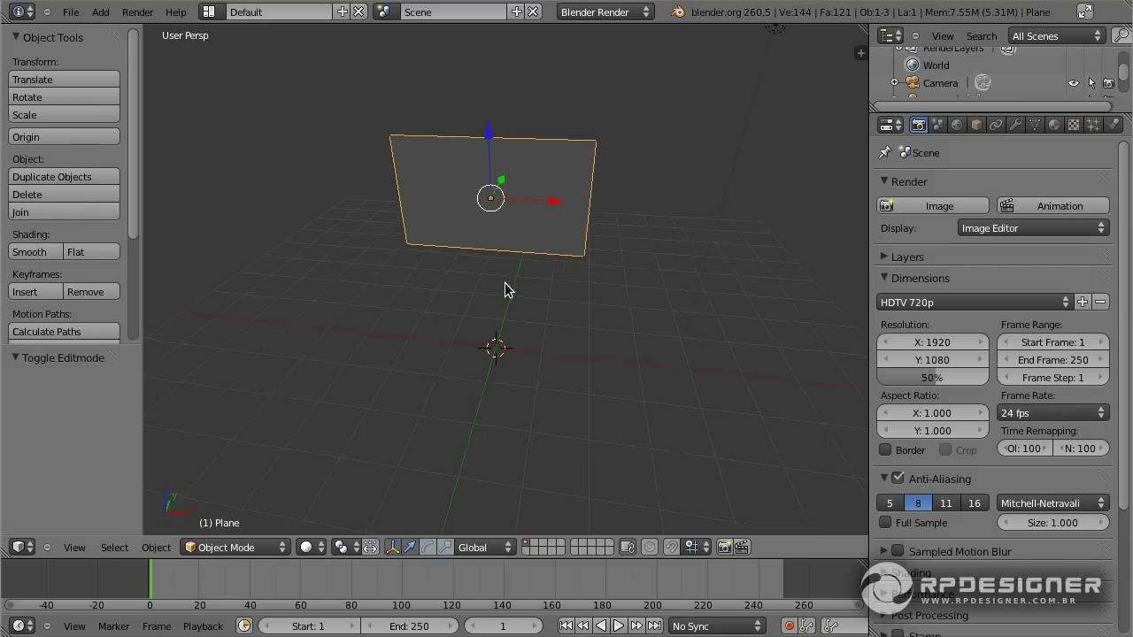
# Step: Add a floor plane scaled about 9.094 times, then reselect the upright plane
pyautogui.moveTo(505, 291); pyautogui.dragTo(536, 273, button='middle')
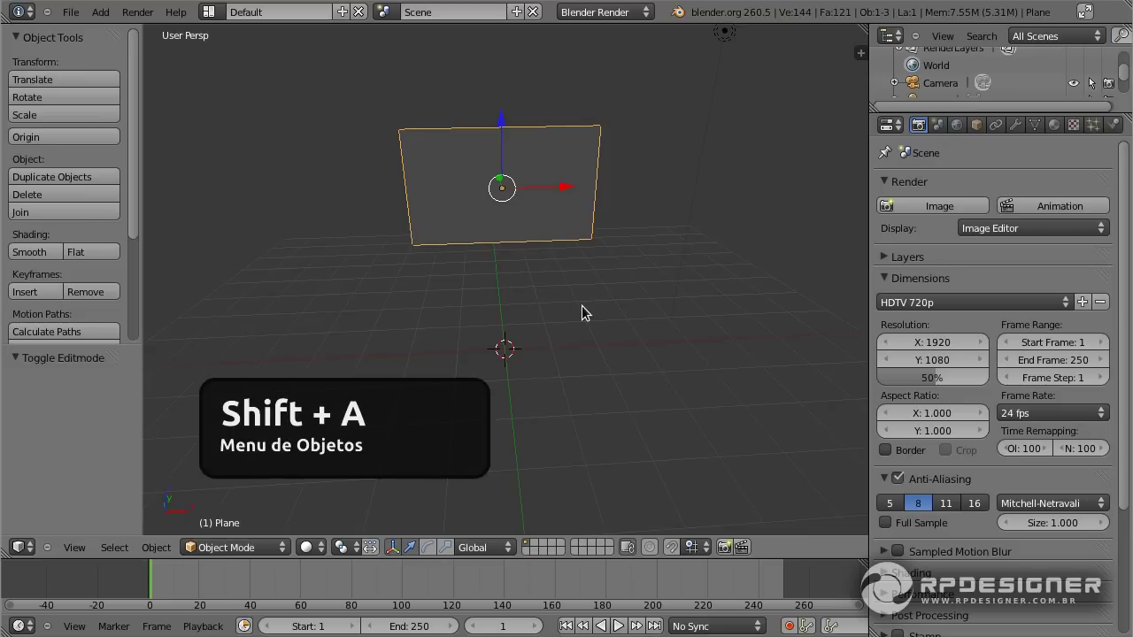
pyautogui.hotkey('shift', 'a')
pyautogui.moveTo(542, 309)
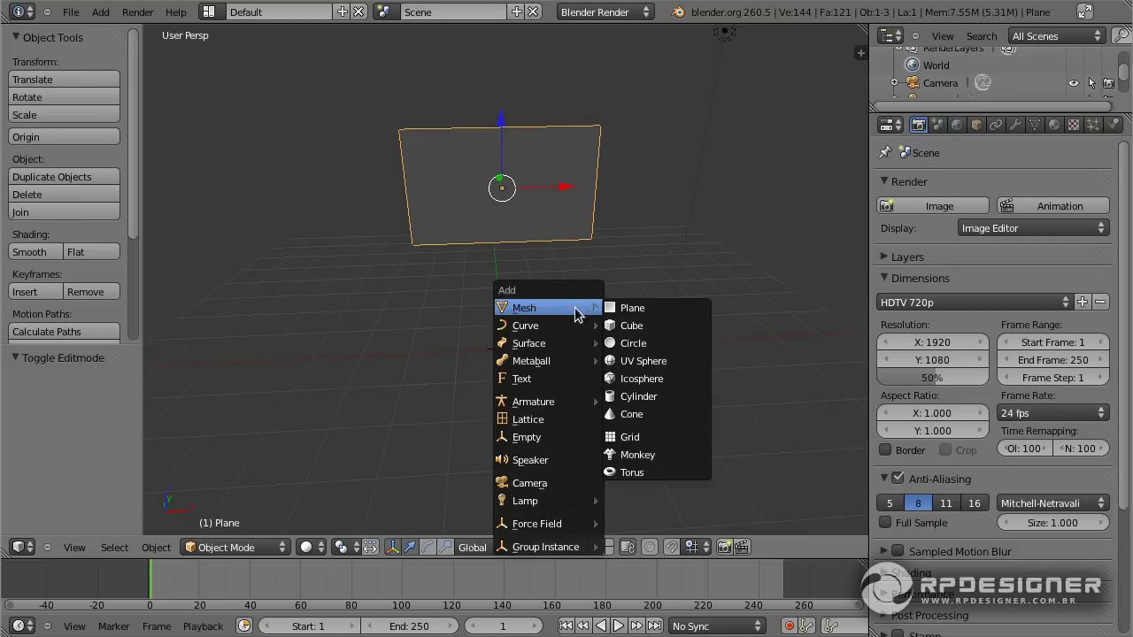
pyautogui.click(645, 310)
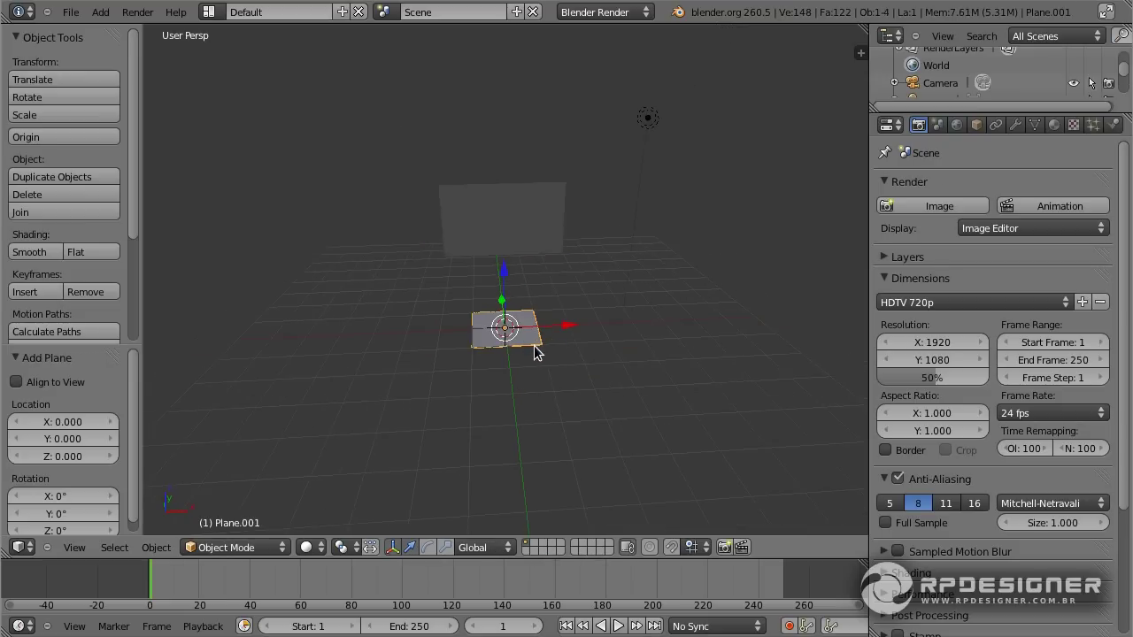
pyautogui.press('s')
pyautogui.click(787, 451)
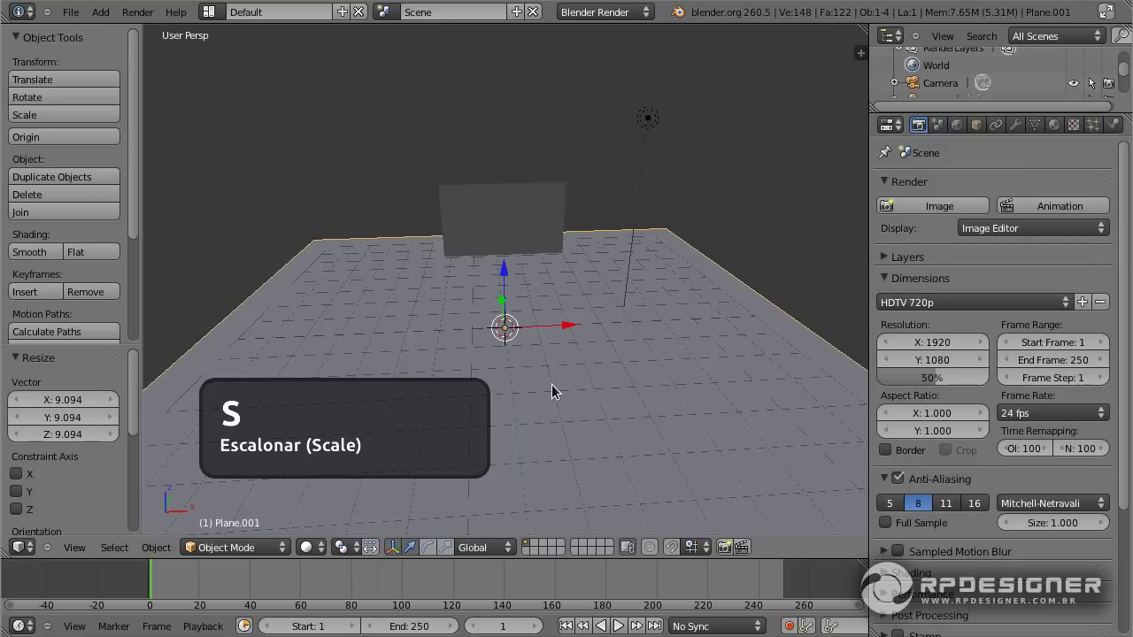
pyautogui.rightClick(524, 213)
pyautogui.moveTo(648, 311); pyautogui.dragTo(673, 301, button='middle')
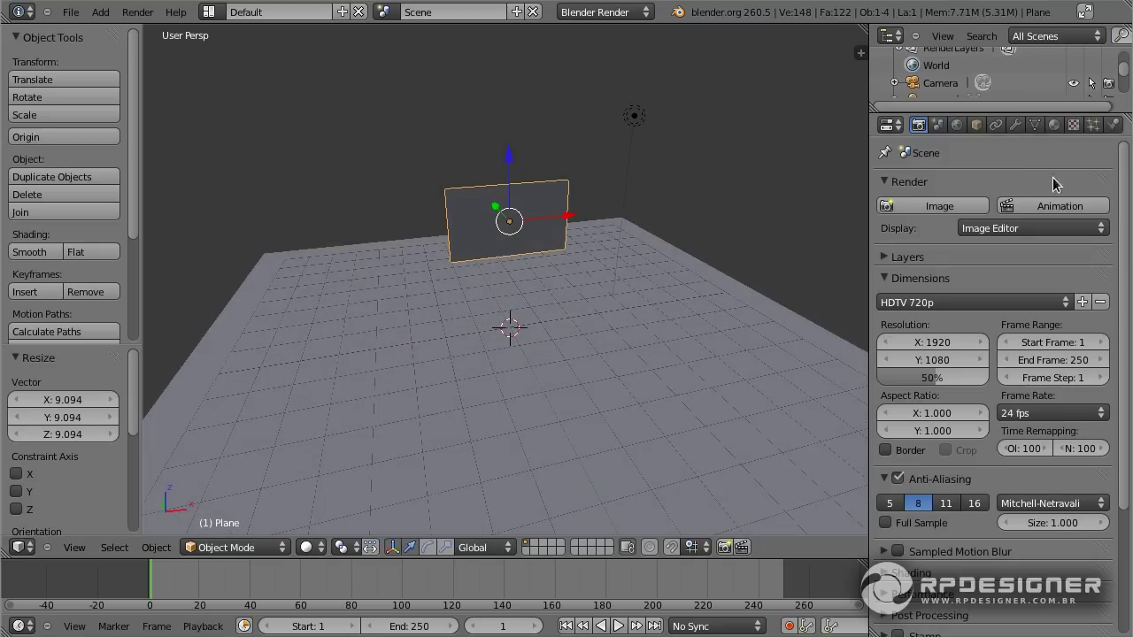
# Step: Rename the upright plane to 'Pano' in the Object properties
pyautogui.click(976, 126)
pyautogui.click(960, 182)
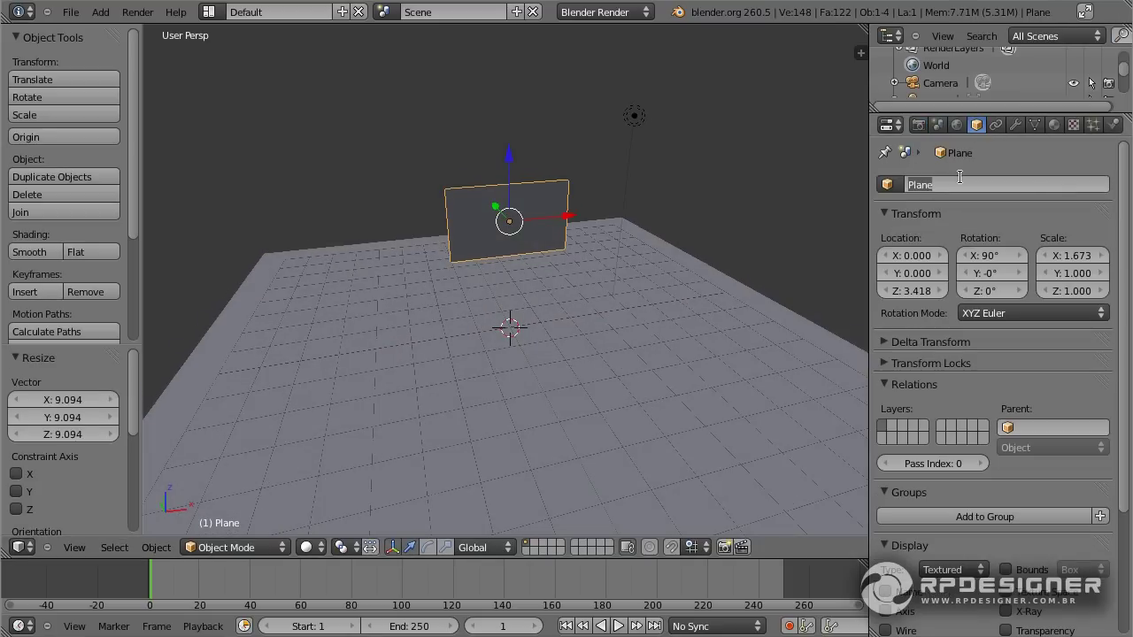
pyautogui.write('P')
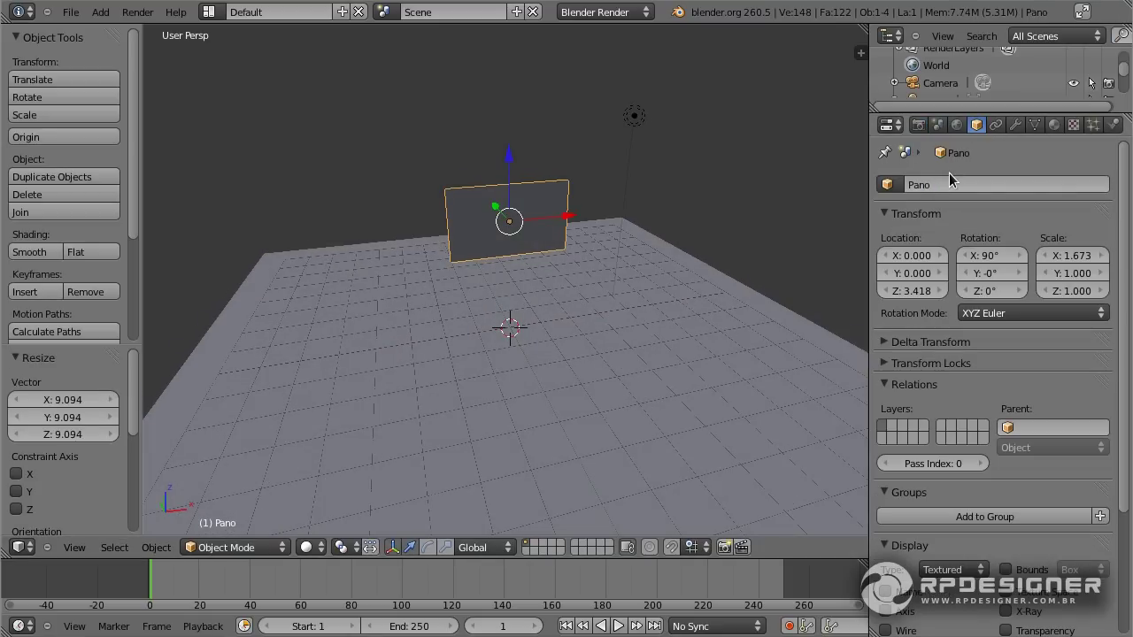
pyautogui.press('Return')
# Step: Rename the floor plane to 'Chao' and show its Physics settings
pyautogui.rightClick(670, 334)
pyautogui.click(944, 184)
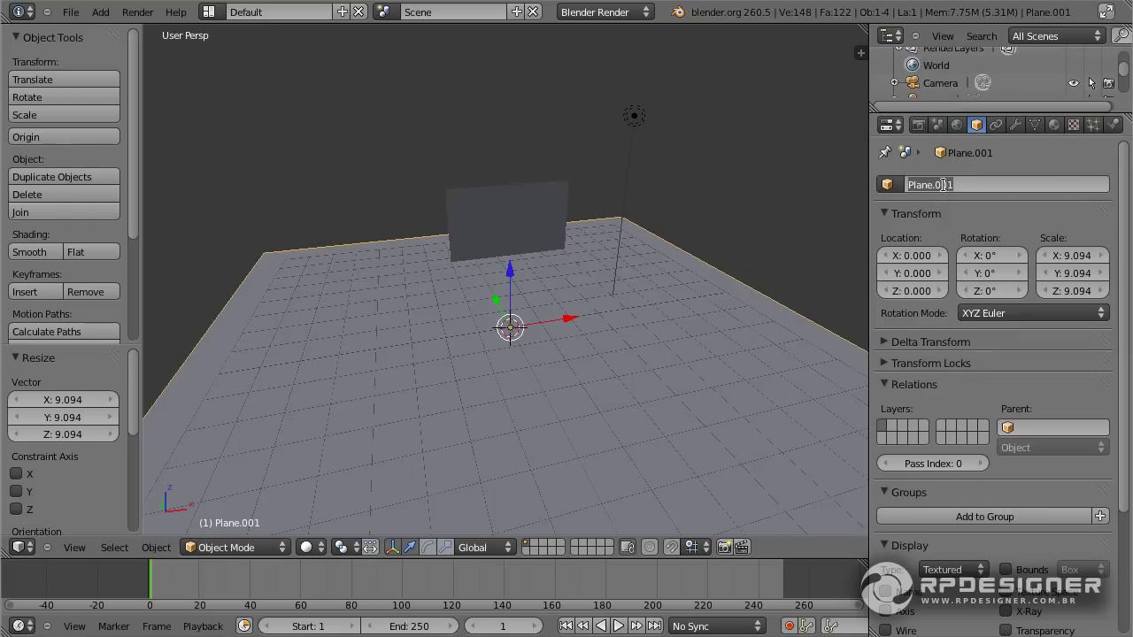
pyautogui.write('Chao')
pyautogui.press('Return')
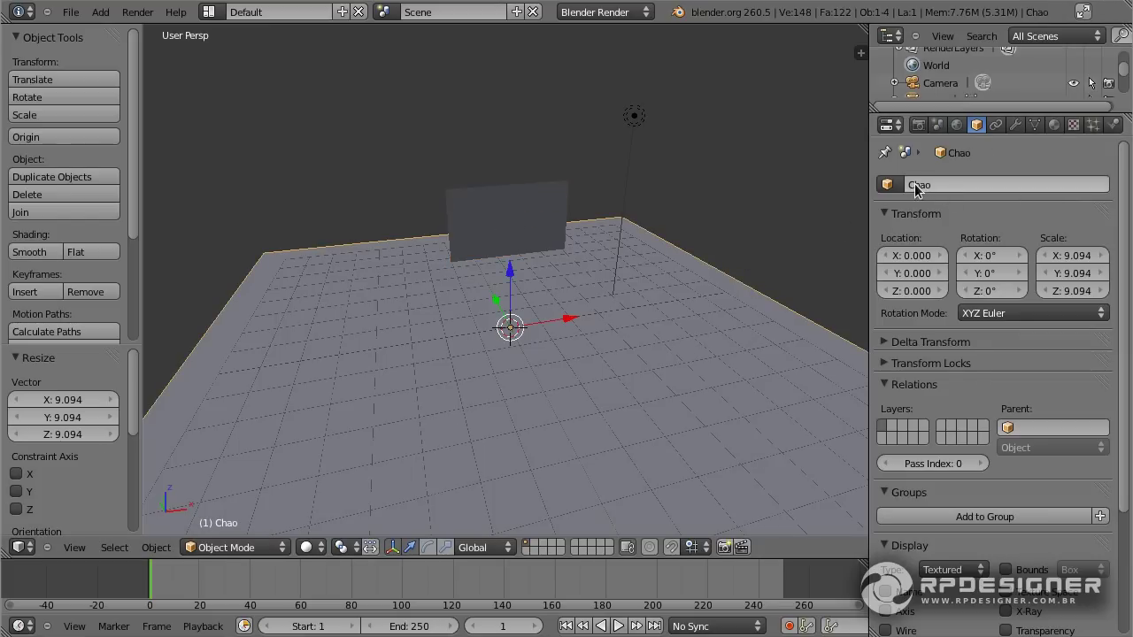
pyautogui.click(1114, 126)
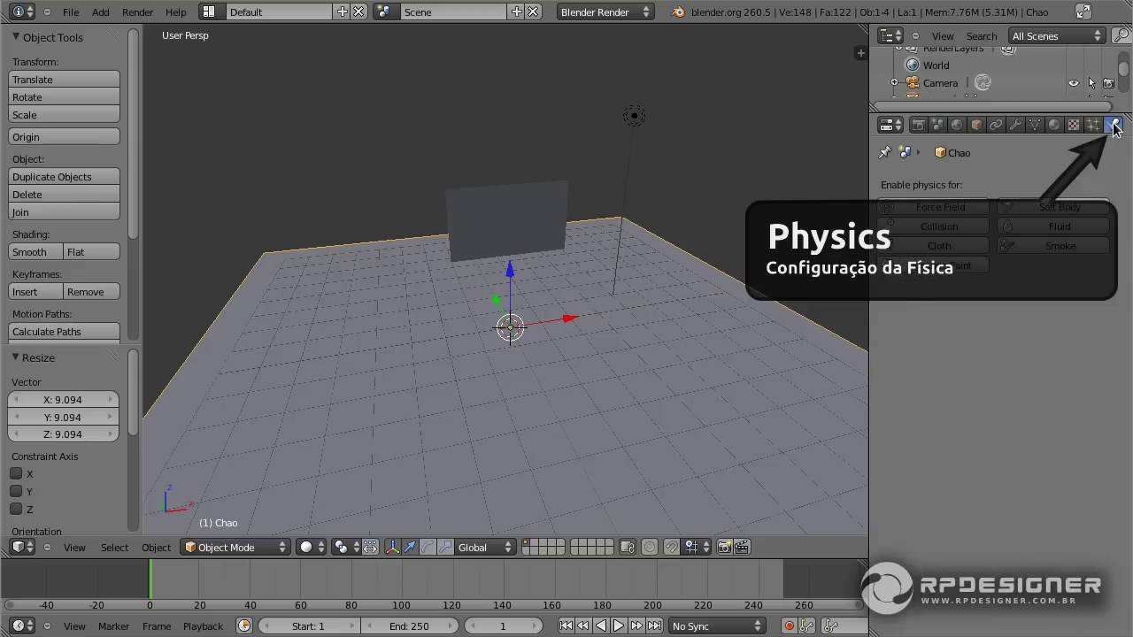
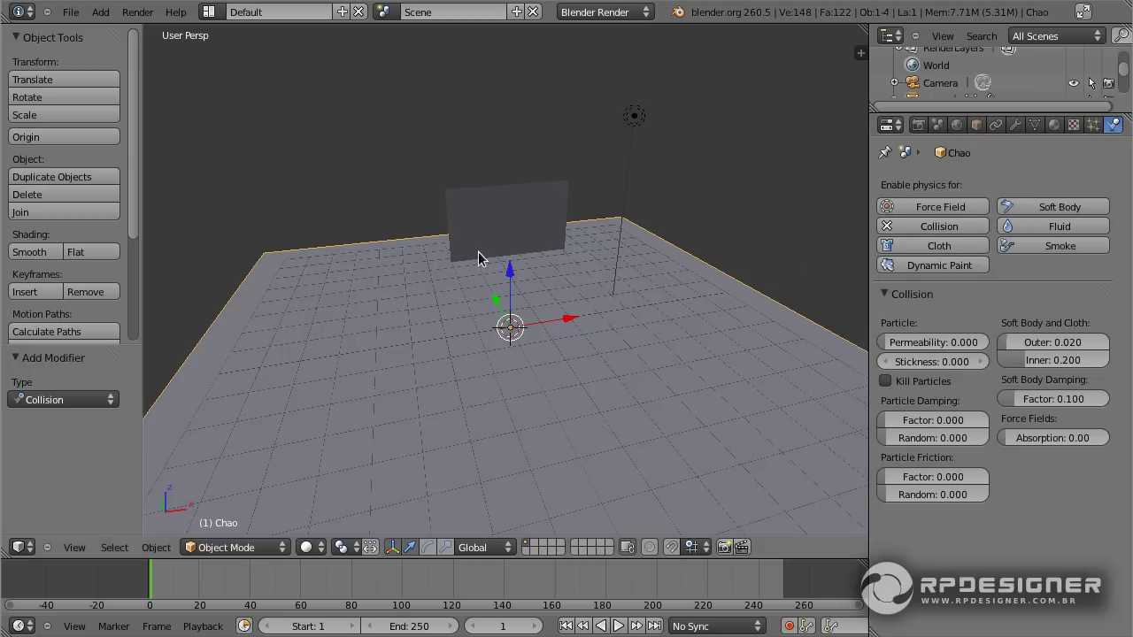
# Step: Select the upright plane Pano and give it Cloth physics
pyautogui.rightClick(469, 210)
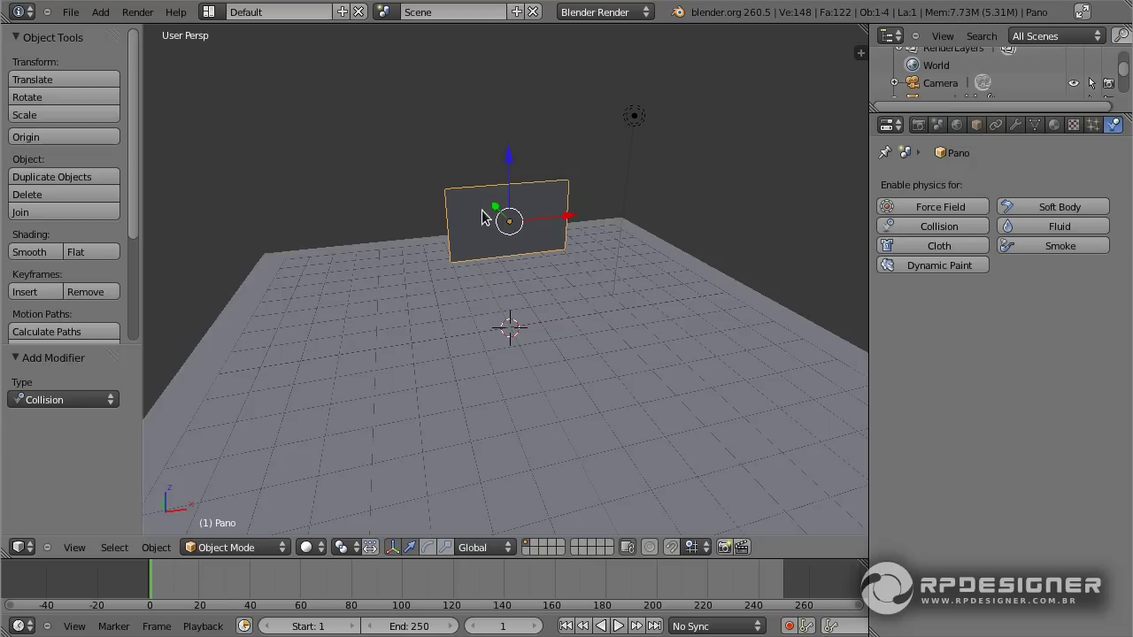
pyautogui.click(937, 252)
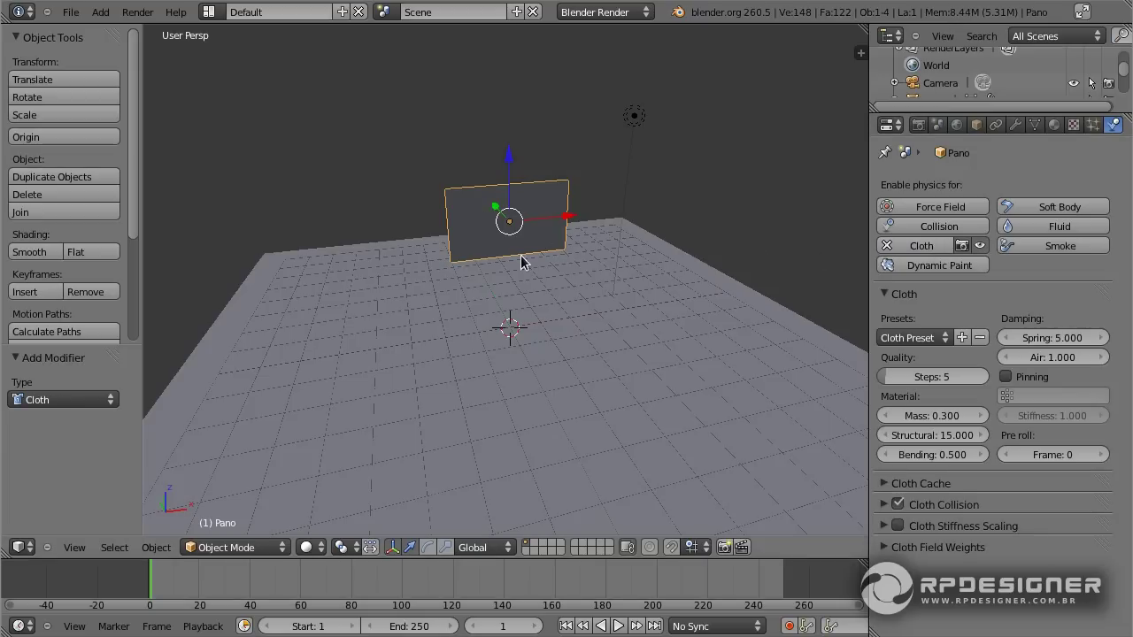
pyautogui.moveTo(580, 264)
pyautogui.mouseDown(button='middle')
pyautogui.moveTo(505, 265)
pyautogui.moveTo(528, 283)
pyautogui.mouseUp(button='middle')
pyautogui.scroll(3, 505, 261)
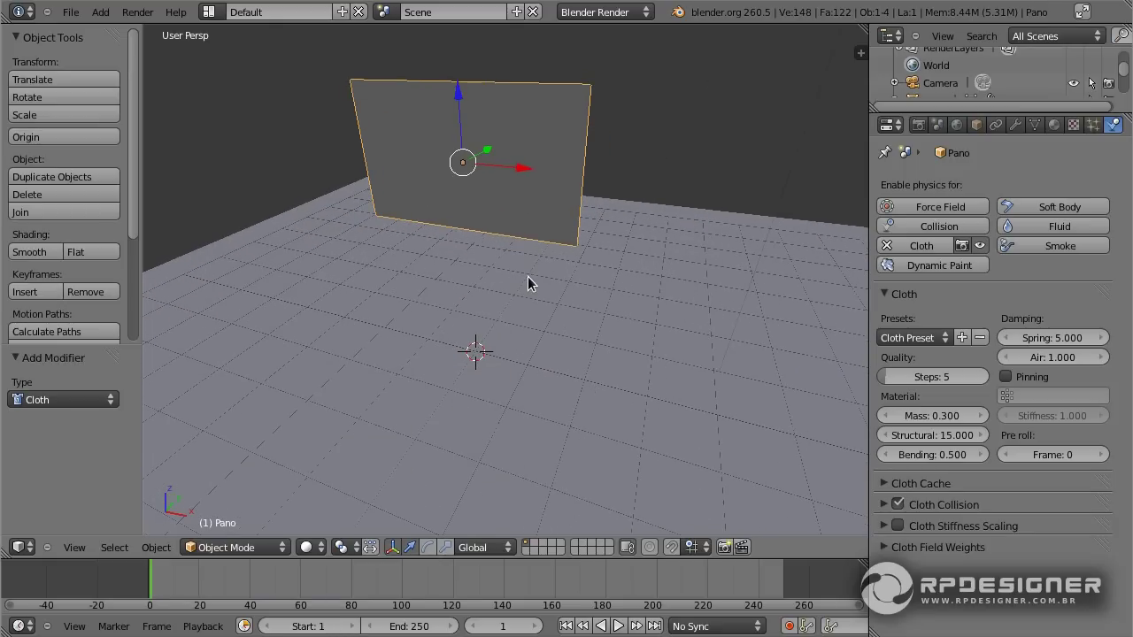
# Step: Play the animation to watch the cloth drop onto the floor, then go to the Material tab
pyautogui.hotkey('alt', 'a')
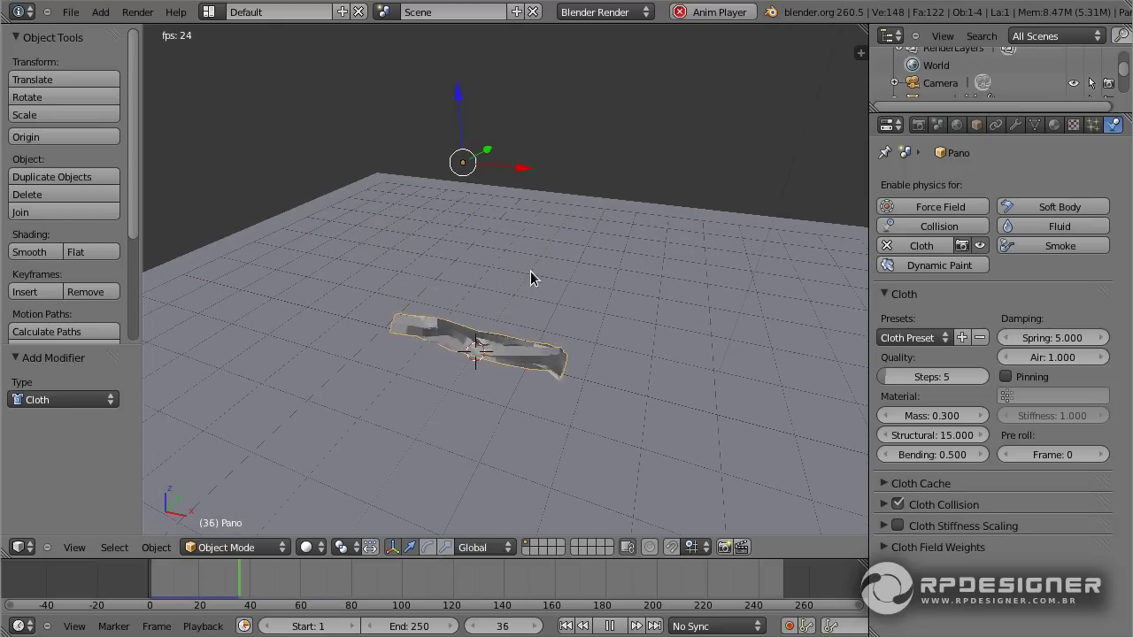
pyautogui.moveTo(501, 304); pyautogui.dragTo(508, 331, button='middle')
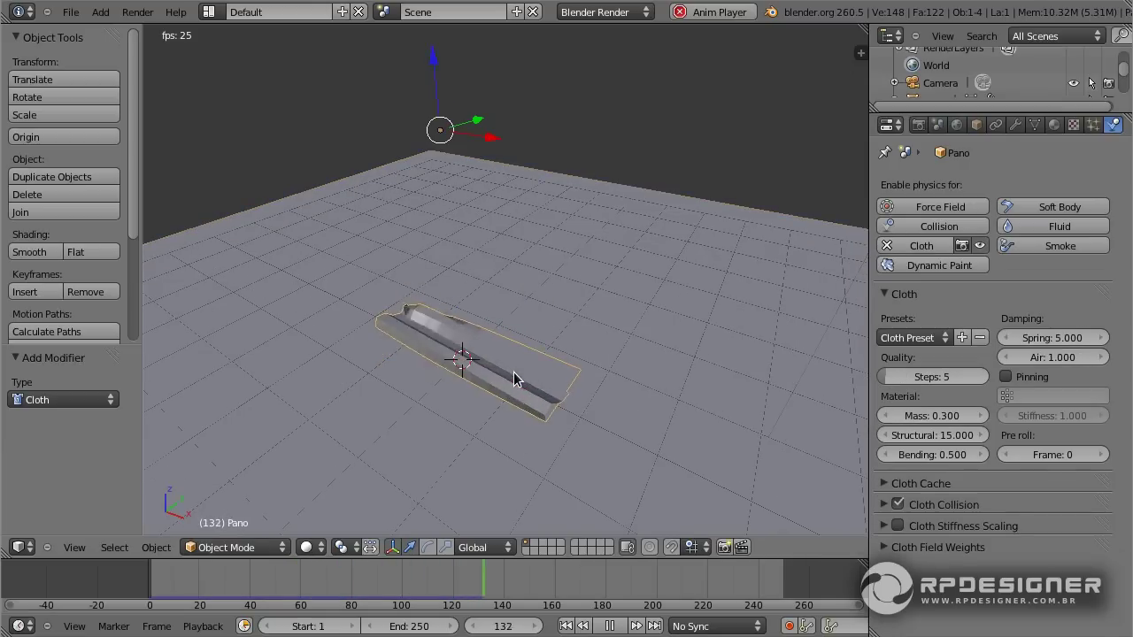
pyautogui.click(1054, 126)
# Step: Create a new material for Pano and set its diffuse colour to blue
pyautogui.click(965, 242)
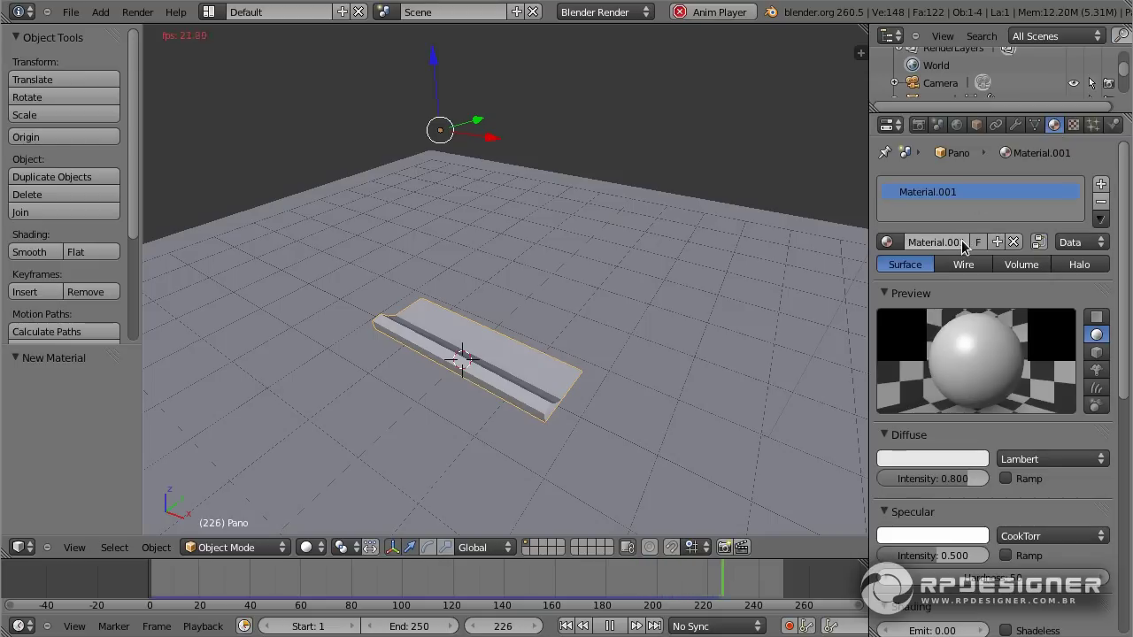
pyautogui.click(940, 459)
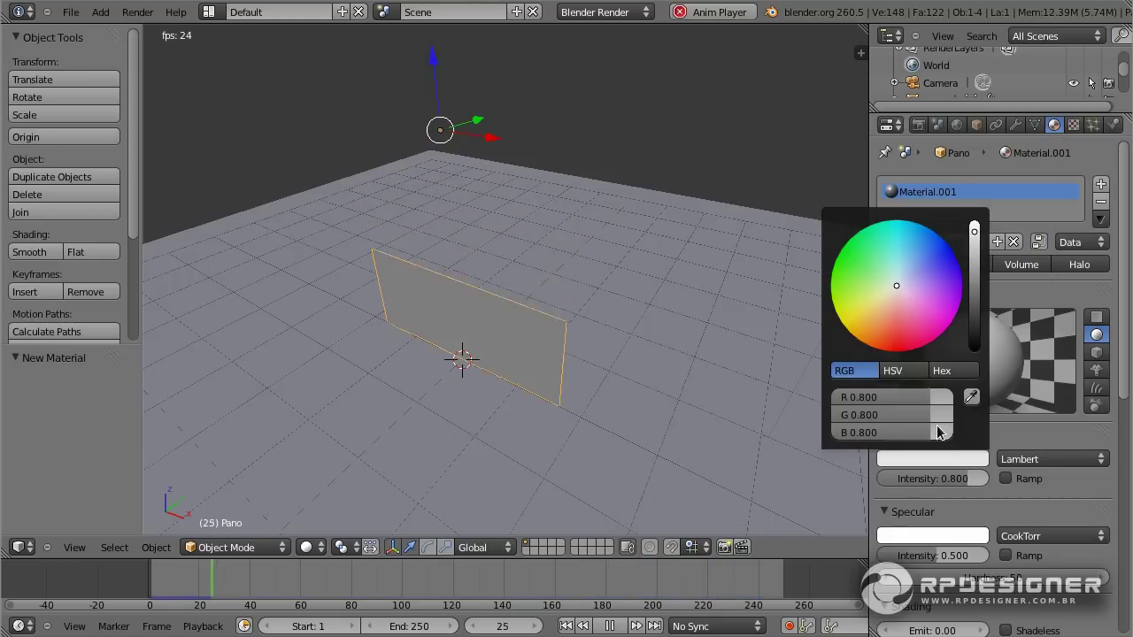
pyautogui.moveTo(899, 299); pyautogui.dragTo(950, 247)
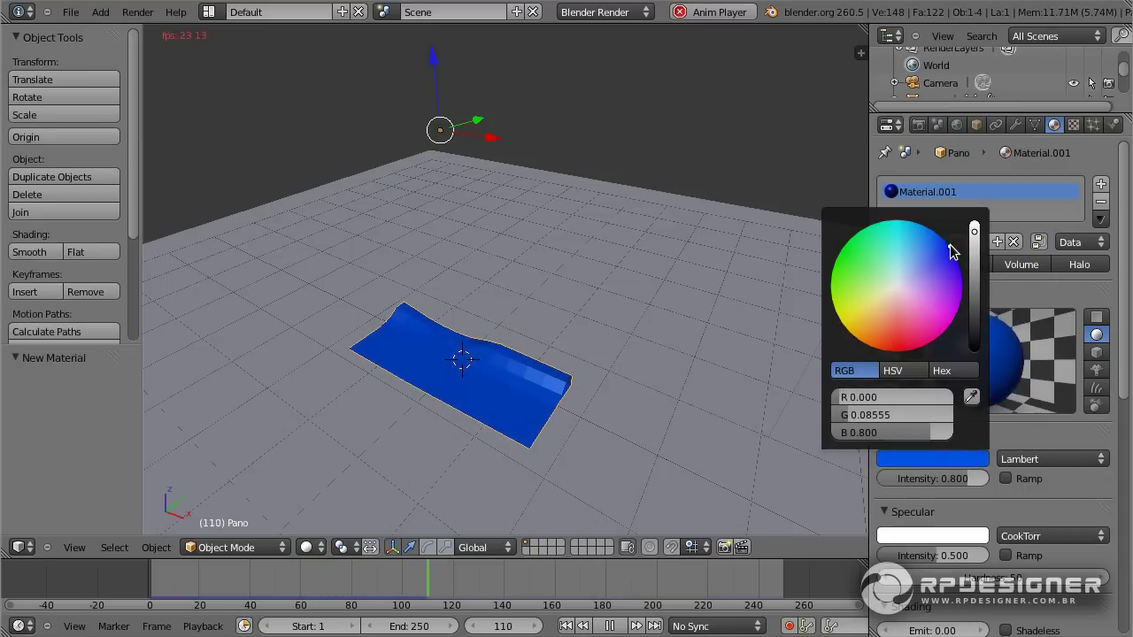
# Step: Give the floor Chao a new material with an orange diffuse colour, then reselect the cloth
pyautogui.rightClick(679, 411)
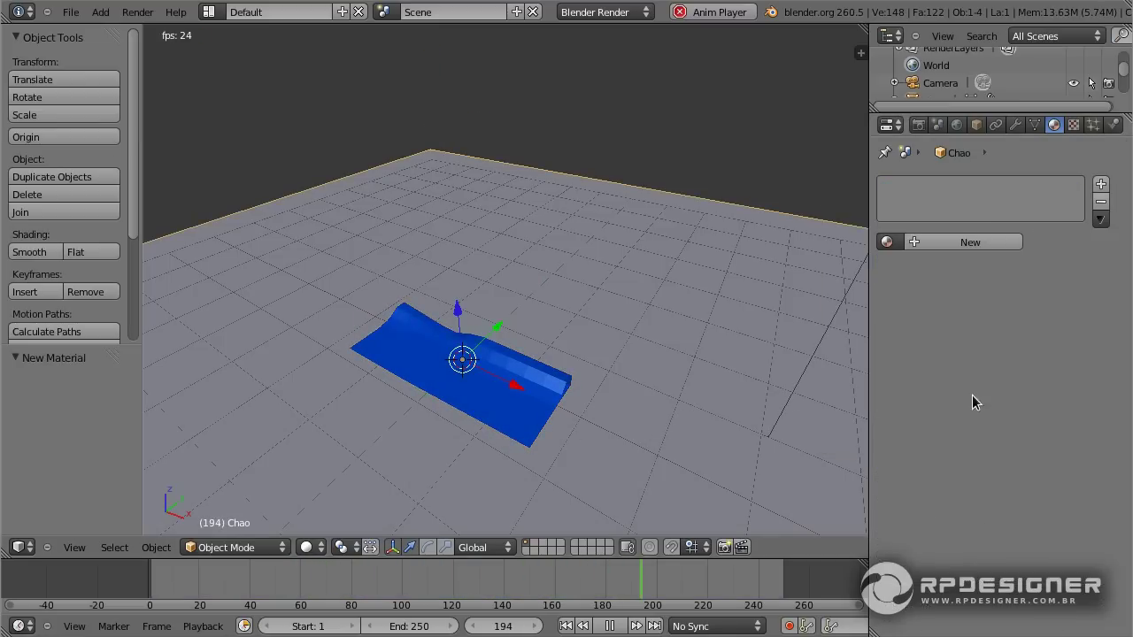
pyautogui.click(939, 241)
pyautogui.click(936, 458)
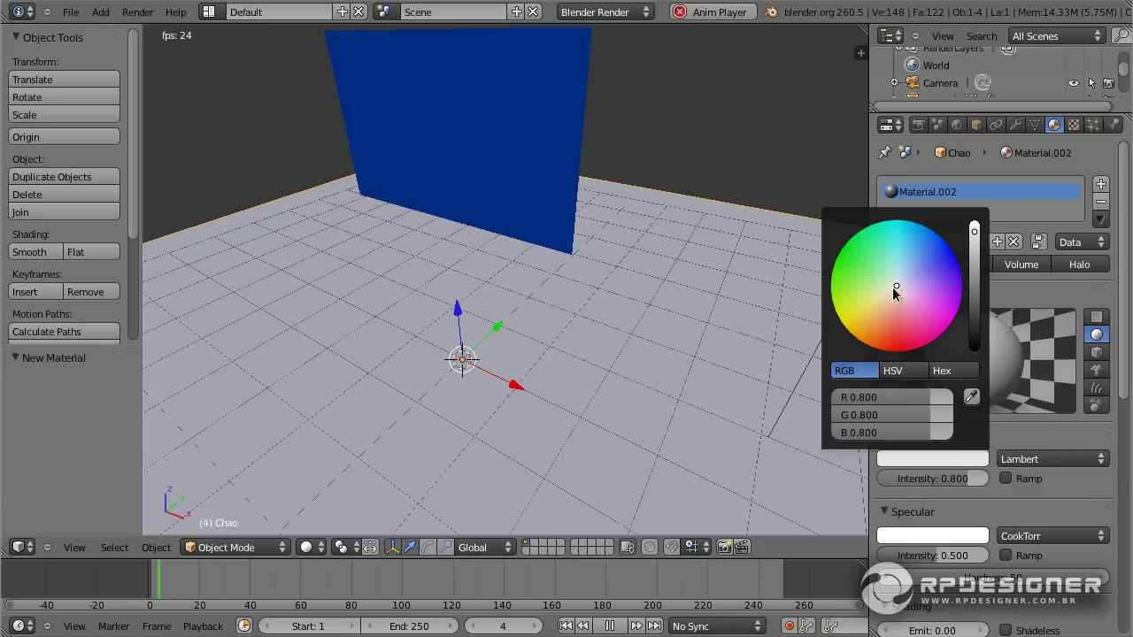
pyautogui.moveTo(897, 289); pyautogui.dragTo(877, 333)
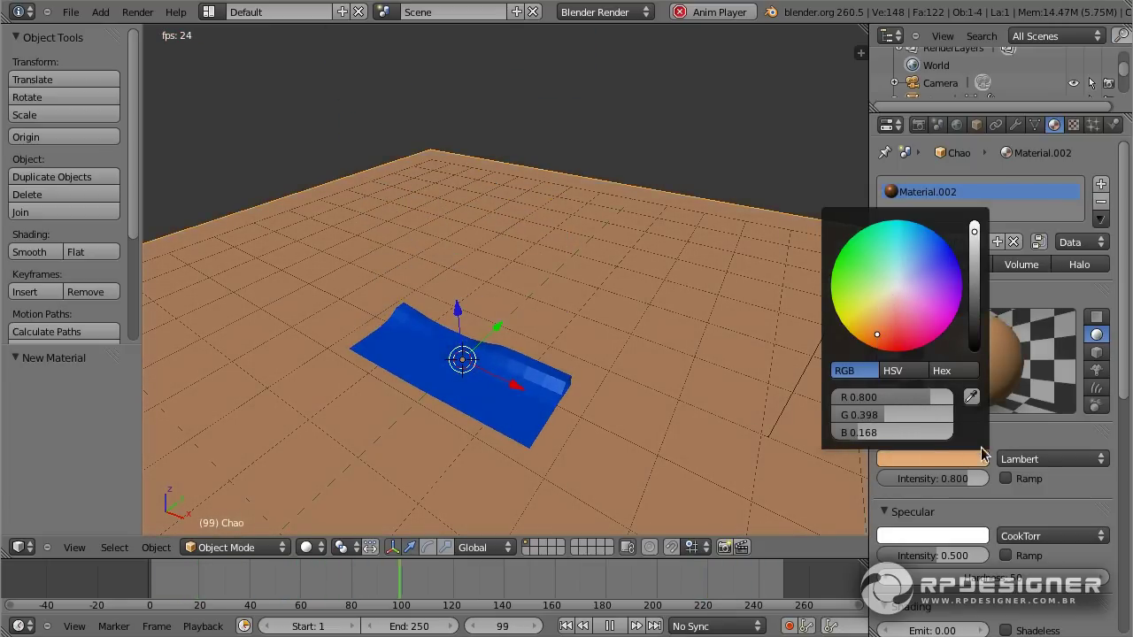
pyautogui.rightClick(538, 386)
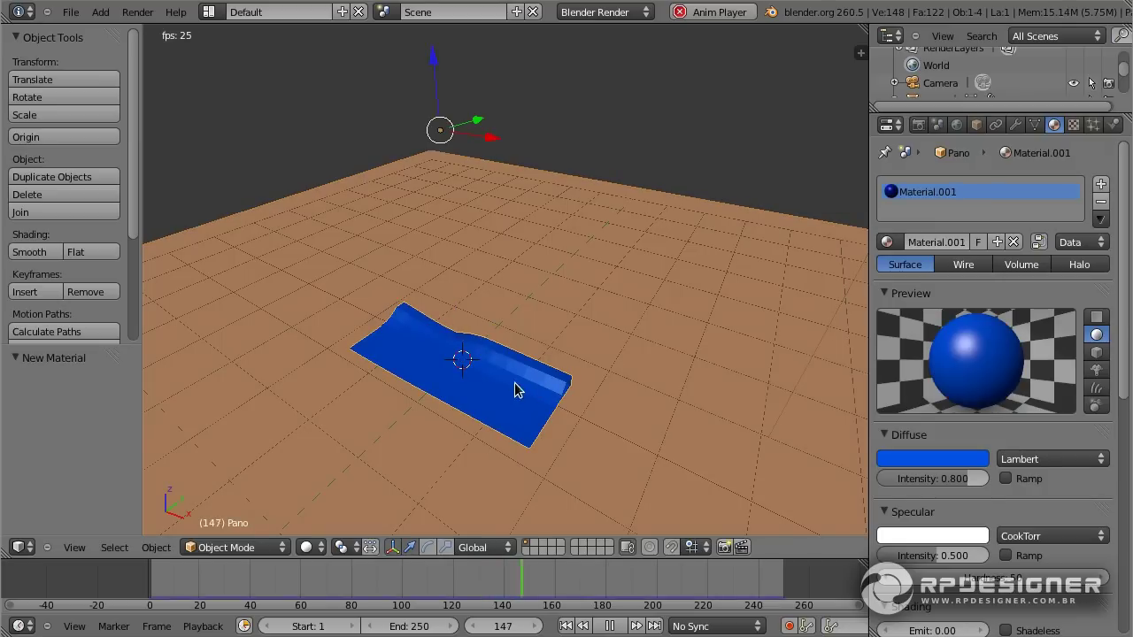
# Step: Smooth-shade the cloth and set the animation's end frame to 200
pyautogui.click(27, 252)
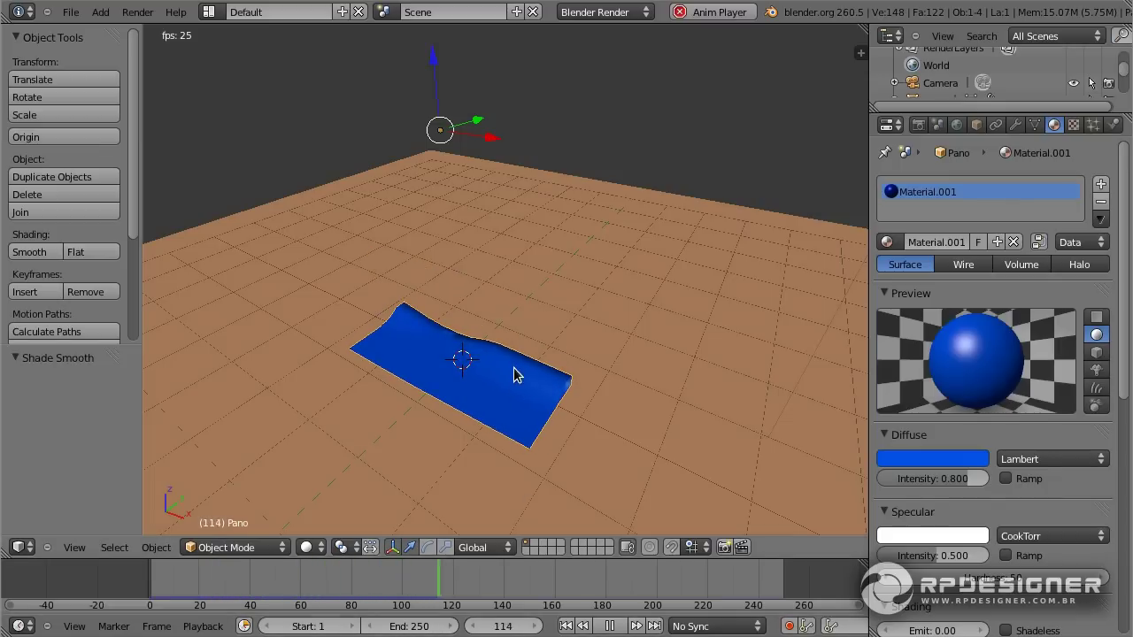
pyautogui.press('Escape')
pyautogui.click(409, 626)
pyautogui.write('200')
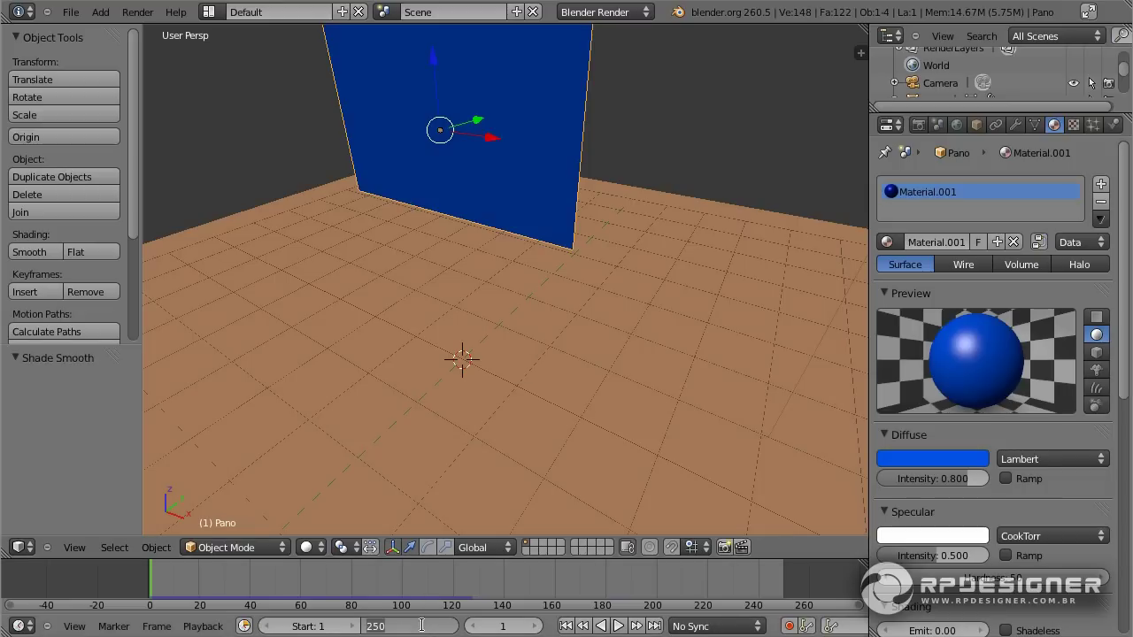
pyautogui.press('Return')
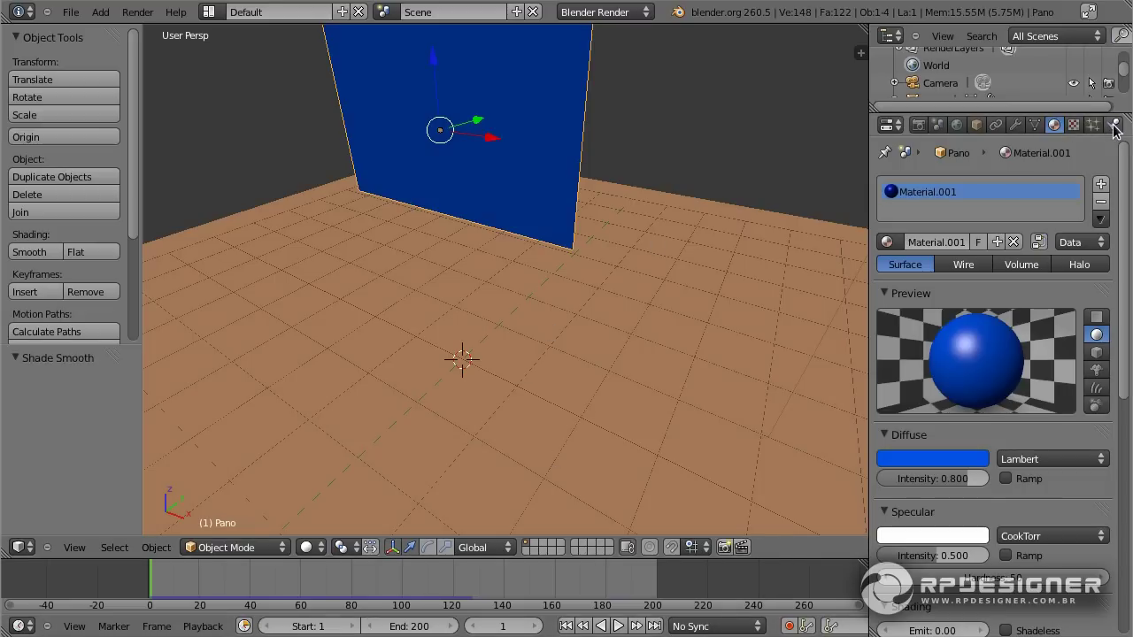
# Step: Replay the animation to watch the blue cloth crumple onto the floor
pyautogui.click(1114, 126)
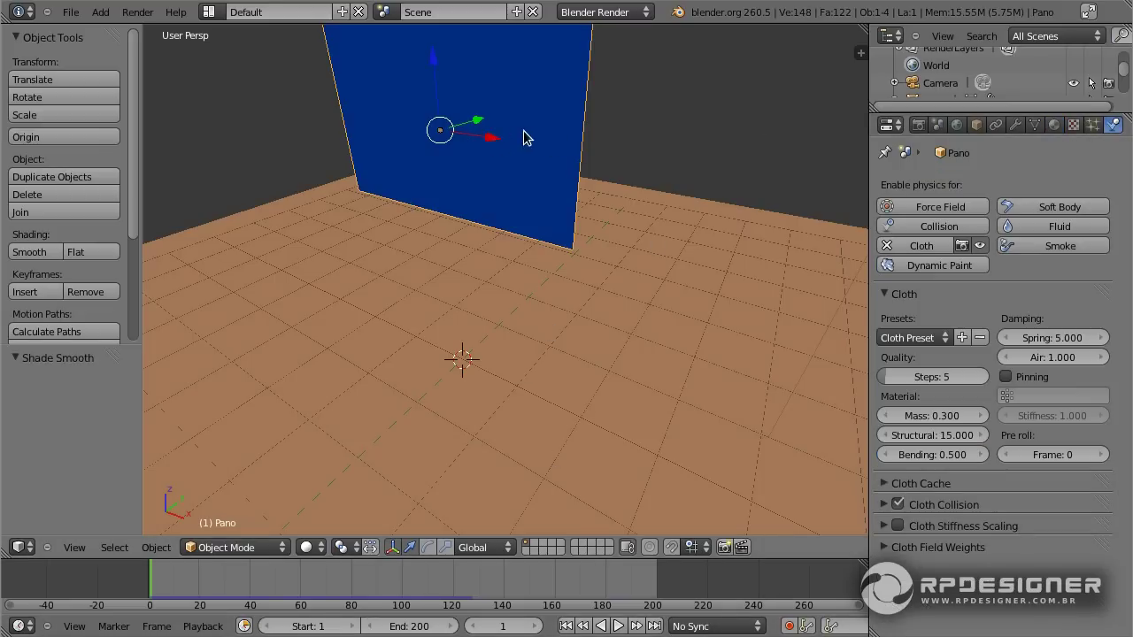
pyautogui.moveTo(494, 139)
pyautogui.mouseDown(button='middle')
pyautogui.moveTo(521, 195)
pyautogui.moveTo(552, 215)
pyautogui.moveTo(525, 225)
pyautogui.moveTo(532, 190)
pyautogui.mouseUp(button='middle')
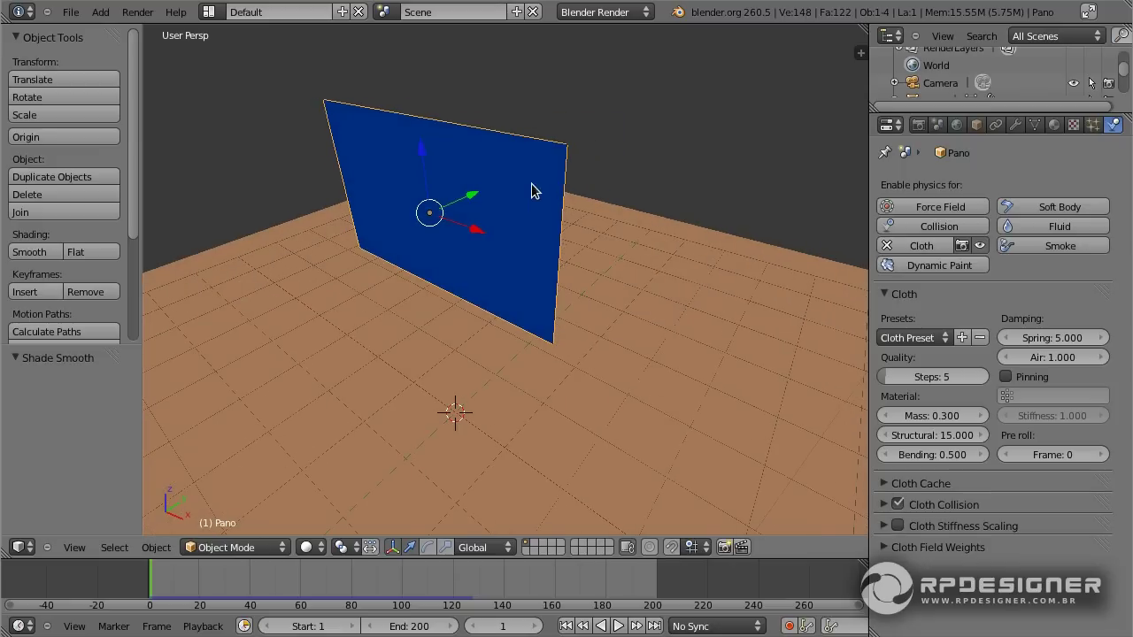
pyautogui.click(1015, 125)
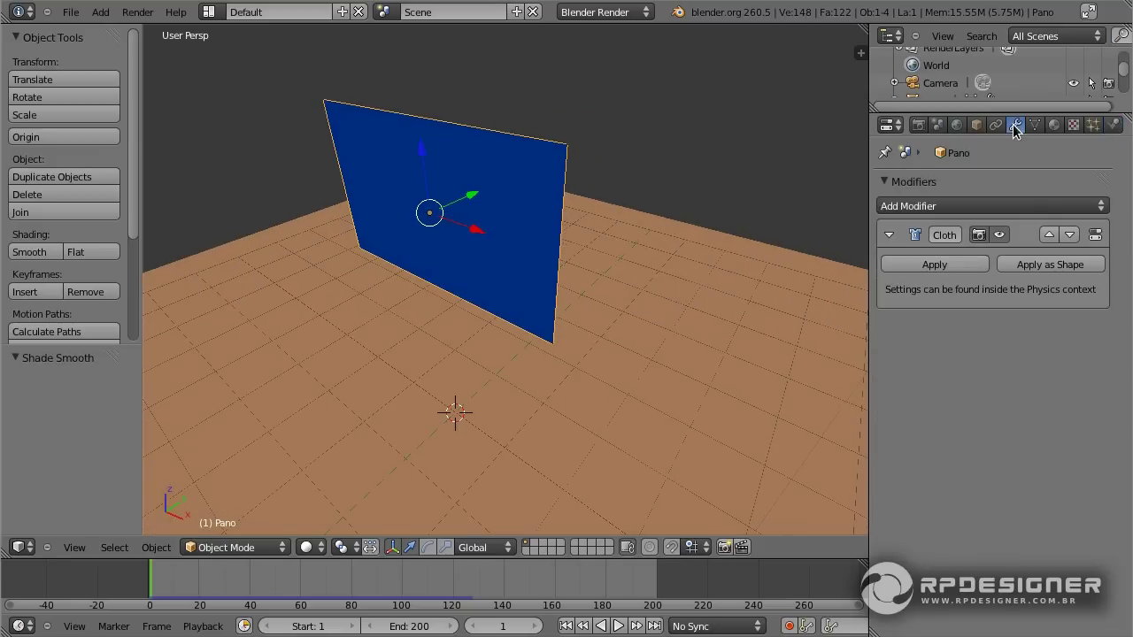
pyautogui.hotkey('alt', 'a')
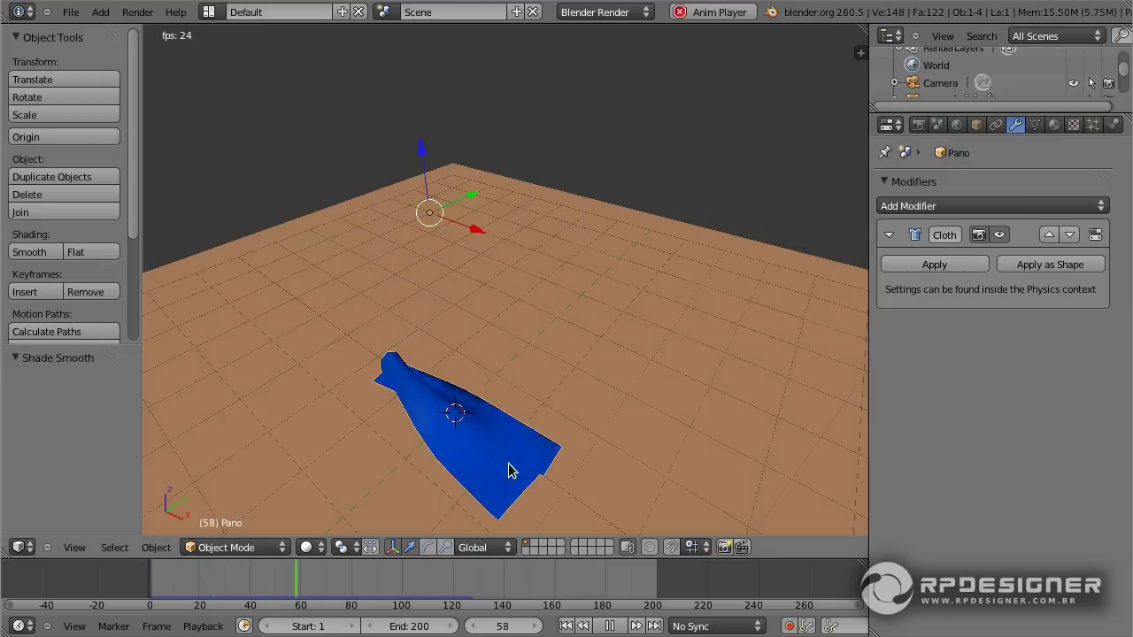
# Step: Add a Subdivision Surface modifier with View subdivisions 2 and watch the cloth fall
pyautogui.click(963, 209)
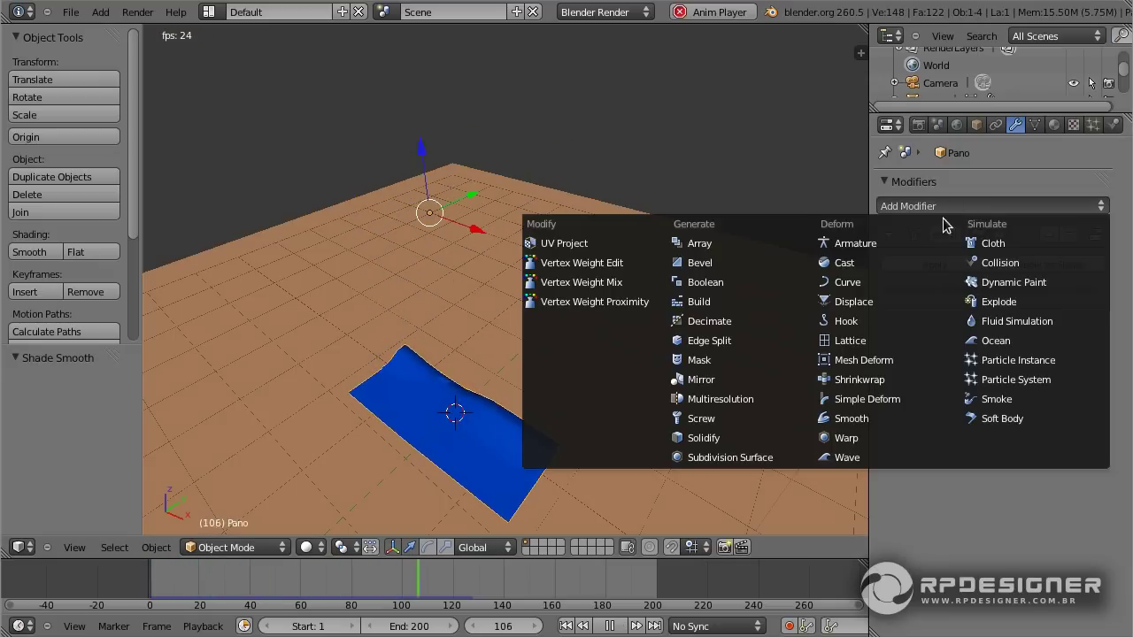
pyautogui.click(767, 456)
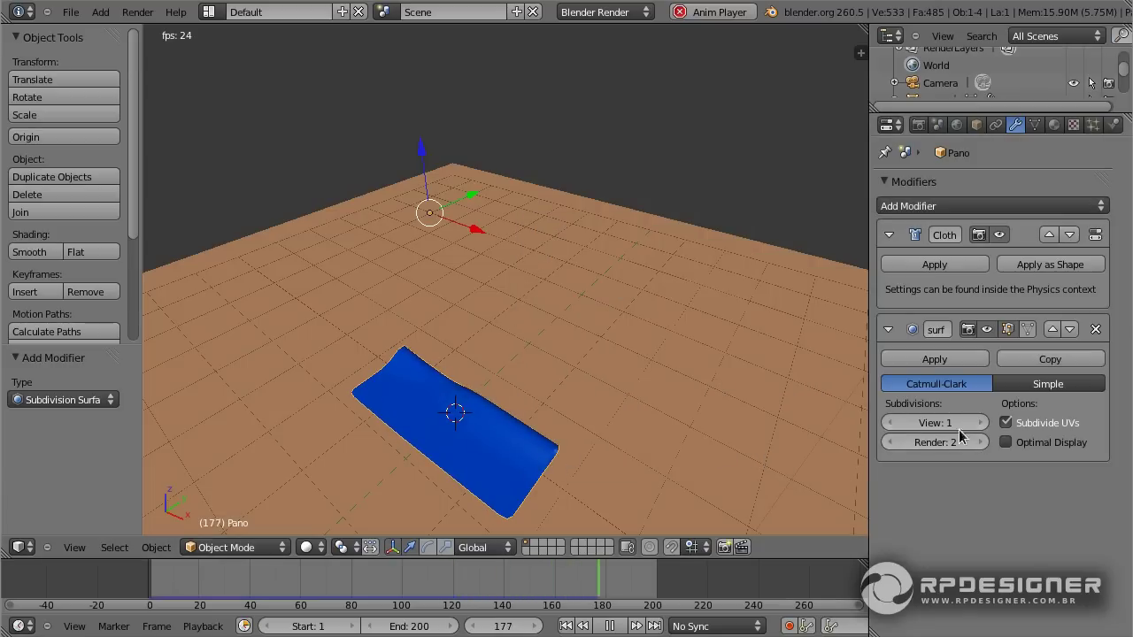
pyautogui.click(980, 422)
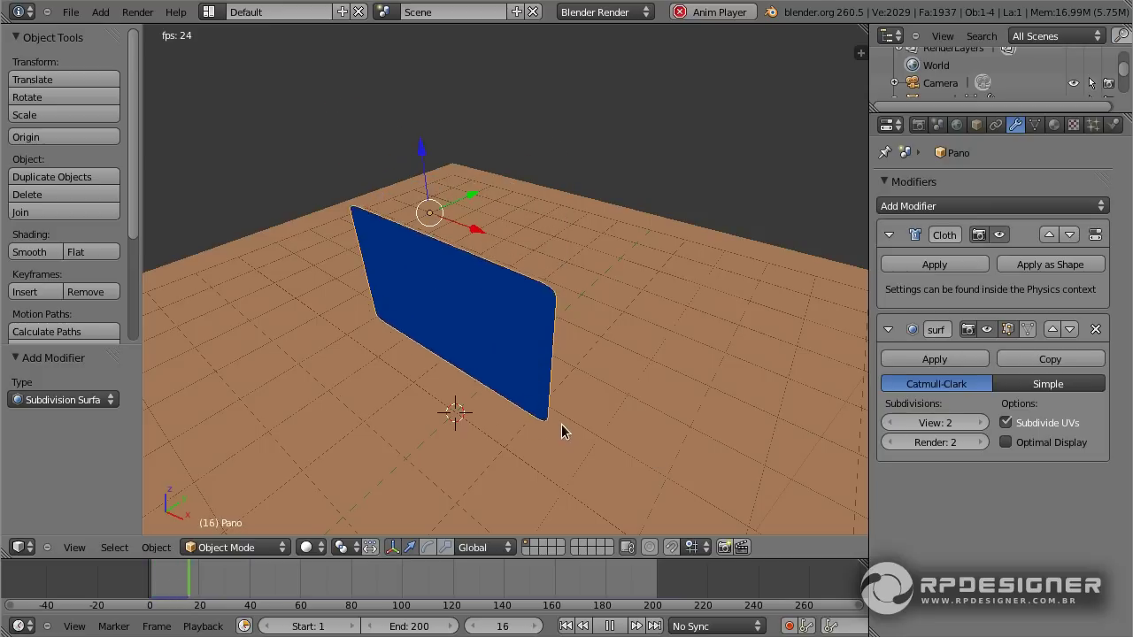
pyautogui.scroll(1, 540, 450)
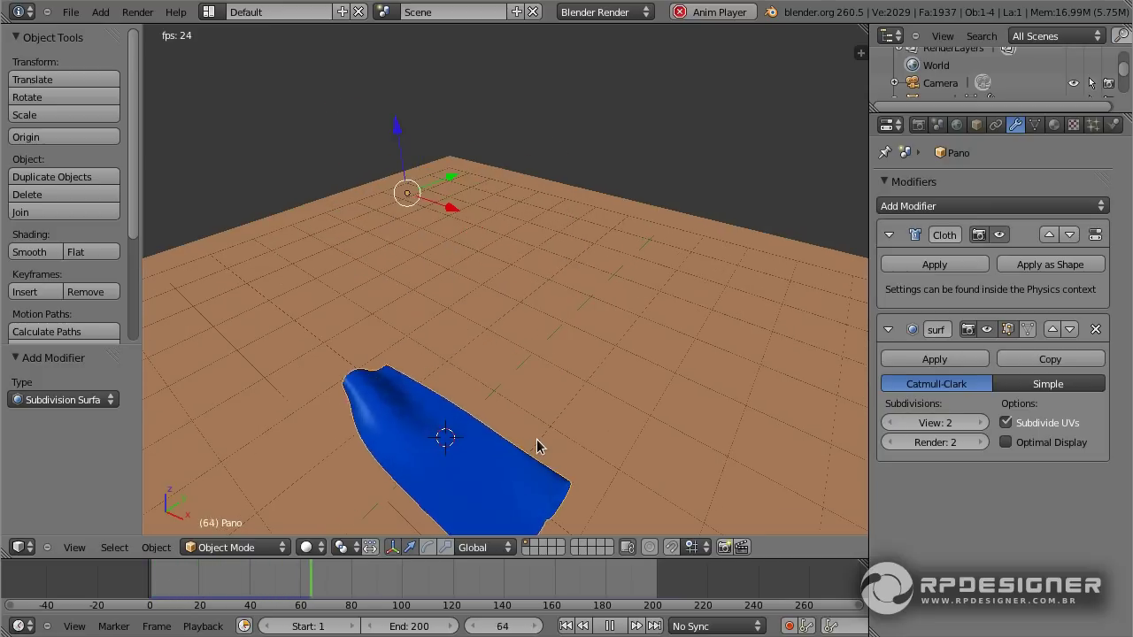
pyautogui.moveTo(509, 460); pyautogui.dragTo(523, 371, button='middle')
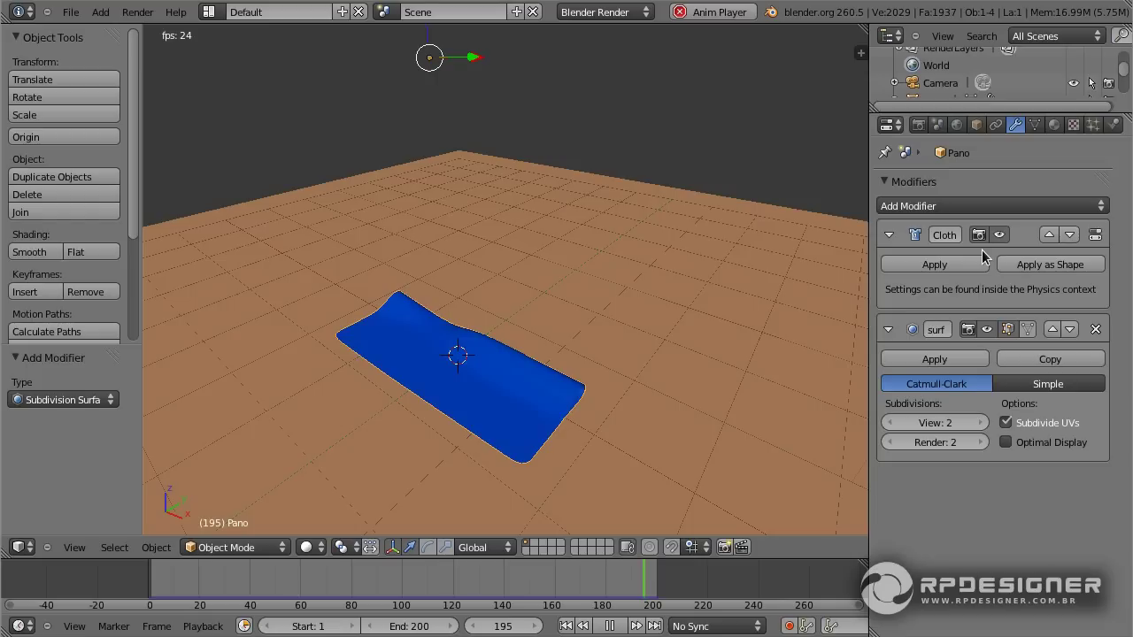
# Step: Move Subdivision Surface above Cloth, set View subdivisions to 1, and replay from frame 1
pyautogui.click(1053, 331)
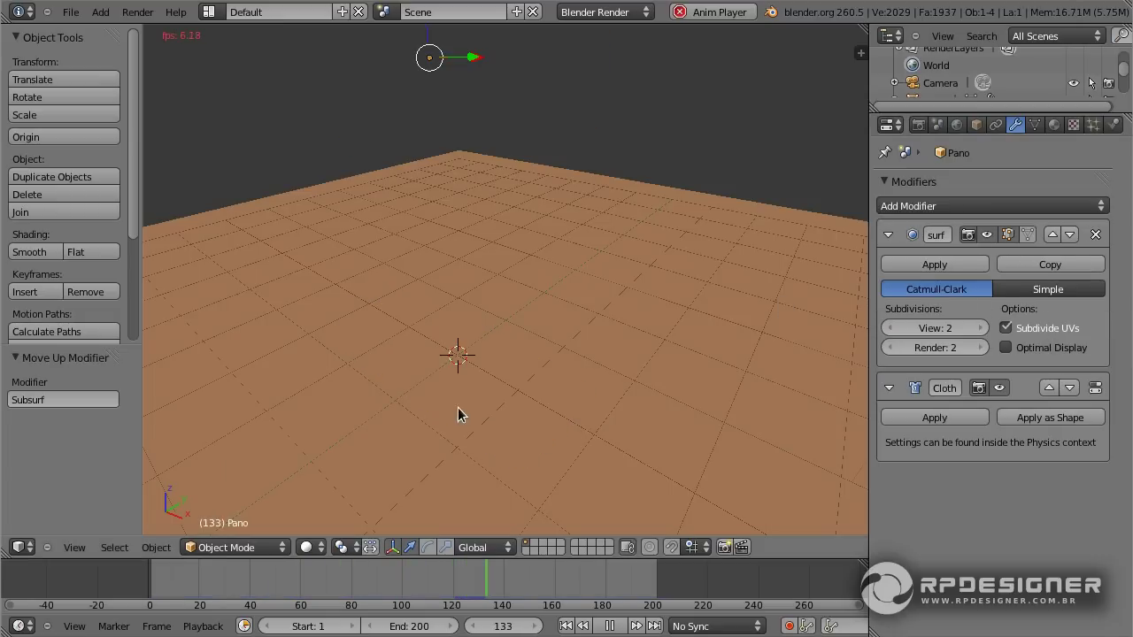
pyautogui.hotkey('shift', 'Left')
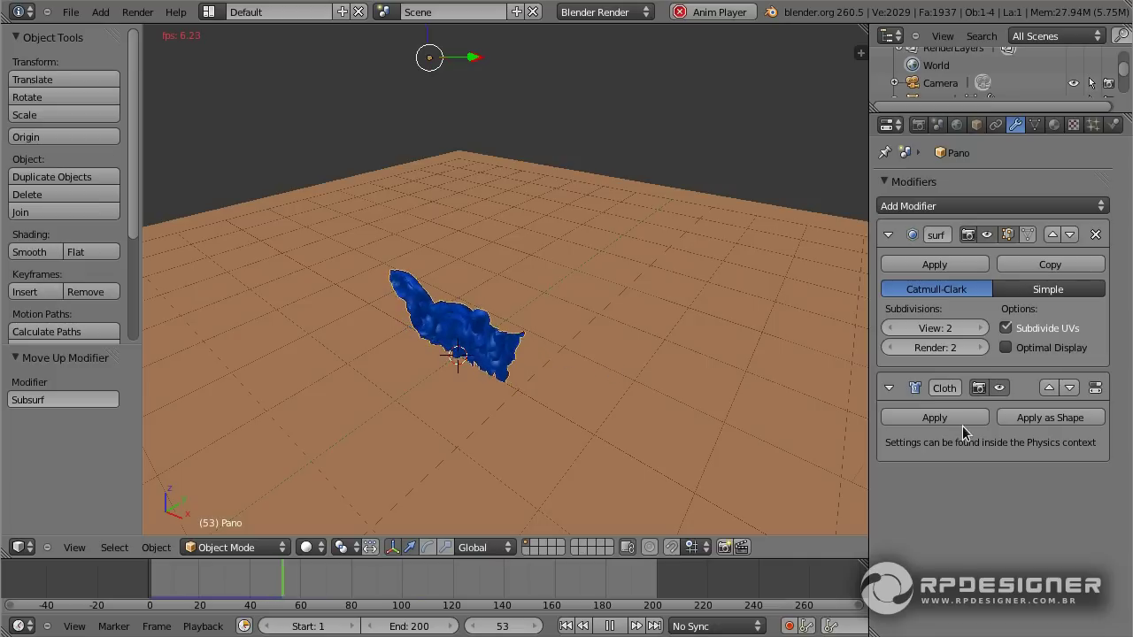
pyautogui.click(890, 328)
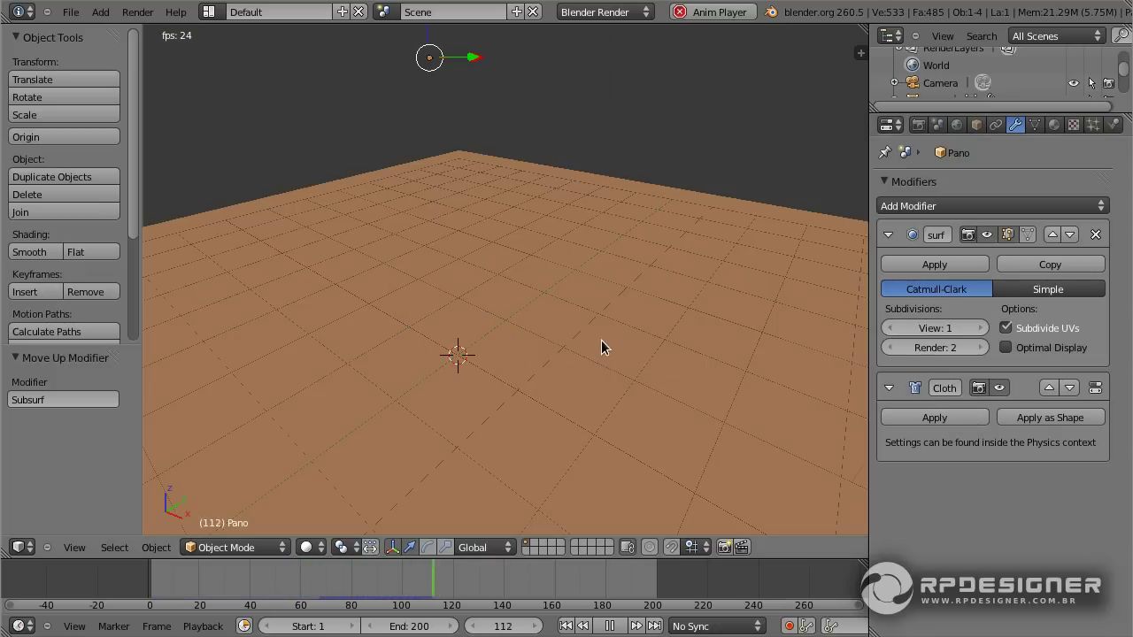
pyautogui.hotkey('shift', 'Left')
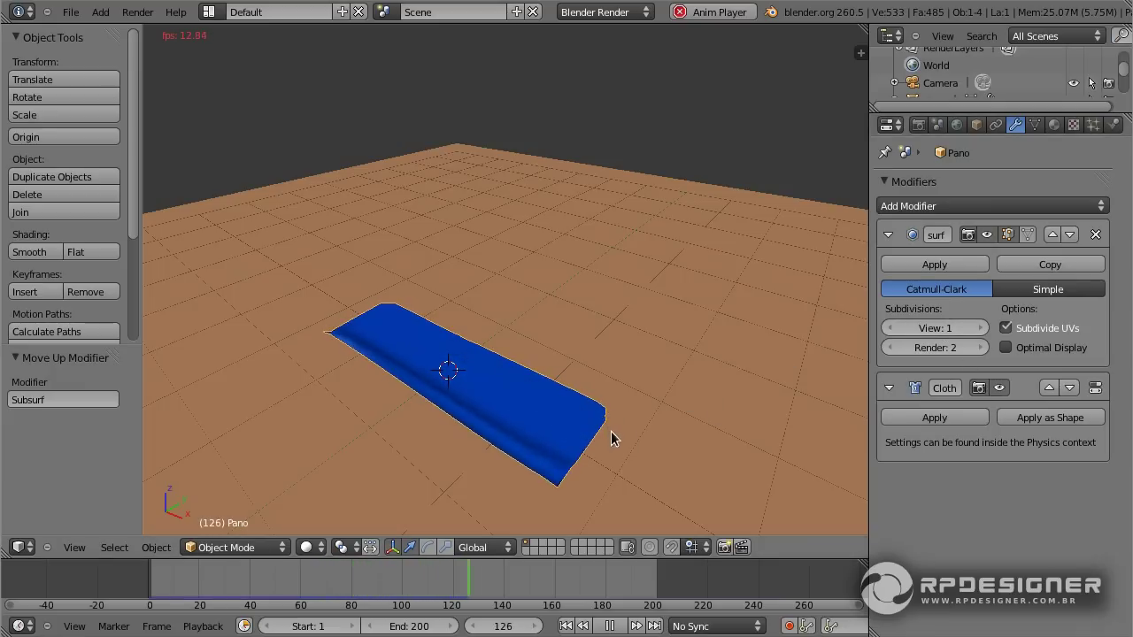
pyautogui.moveTo(529, 404); pyautogui.dragTo(552, 407, button='middle')
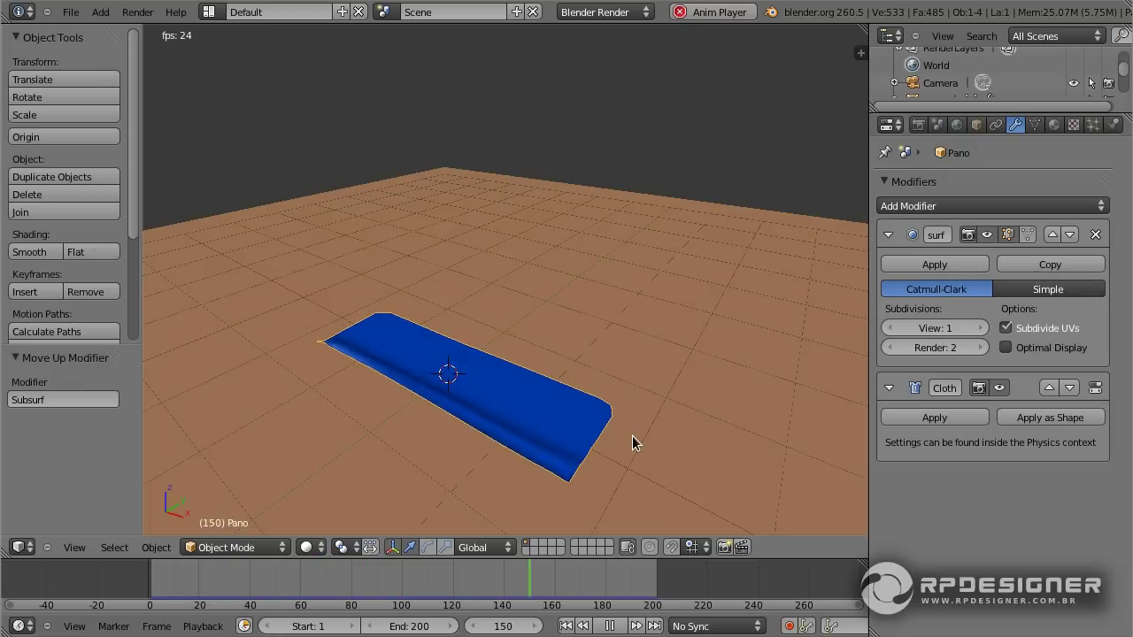
pyautogui.hotkey('shift', 'Left')
pyautogui.moveTo(557, 240)
pyautogui.mouseDown(button='middle')
pyautogui.moveTo(524, 309)
pyautogui.moveTo(547, 301)
pyautogui.mouseUp(button='middle')
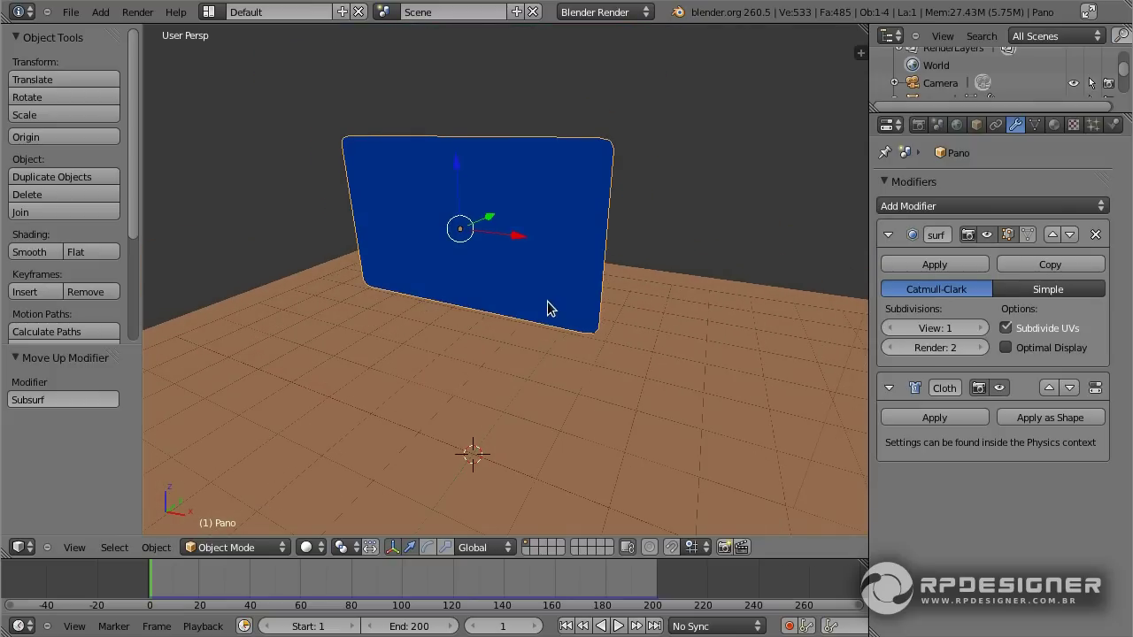
# Step: In Edit Mode, select the vertices along the cloth's top edge
pyautogui.press('Tab')
pyautogui.rightClick(581, 138)
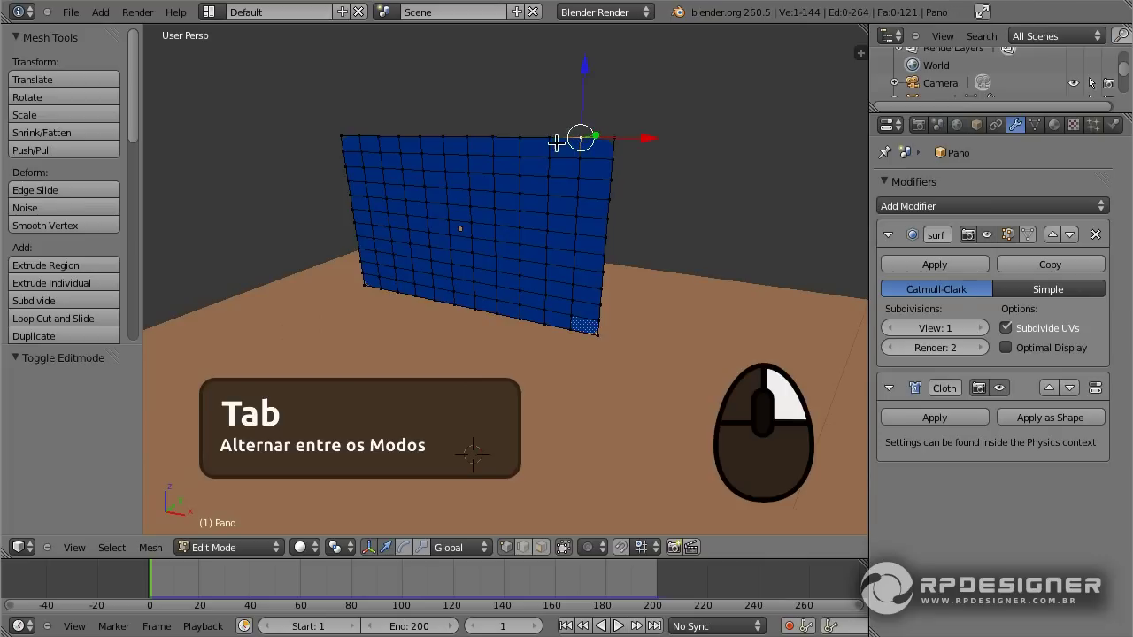
pyautogui.keyDown('shift'); pyautogui.rightClick(550, 137); pyautogui.keyUp('shift')
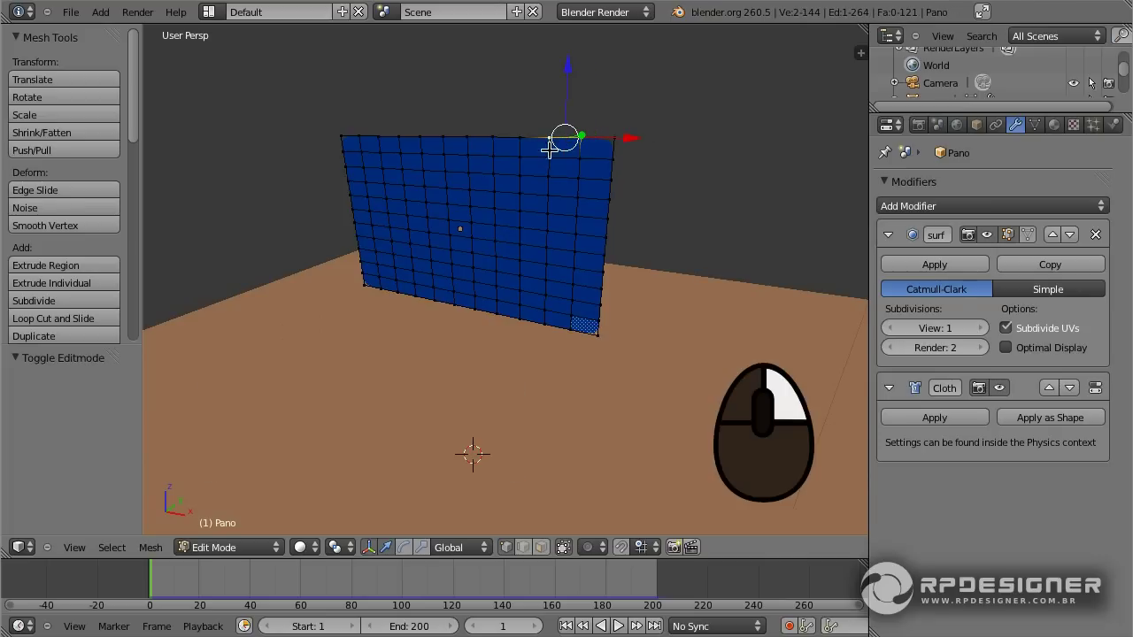
pyautogui.keyDown('shift'); pyautogui.rightClick(614, 139); pyautogui.keyUp('shift')
pyautogui.keyDown('shift'); pyautogui.rightClick(379, 139); pyautogui.keyUp('shift')
pyautogui.keyDown('shift'); pyautogui.rightClick(359, 137); pyautogui.keyUp('shift')
pyautogui.keyDown('shift'); pyautogui.rightClick(341, 137); pyautogui.keyUp('shift')
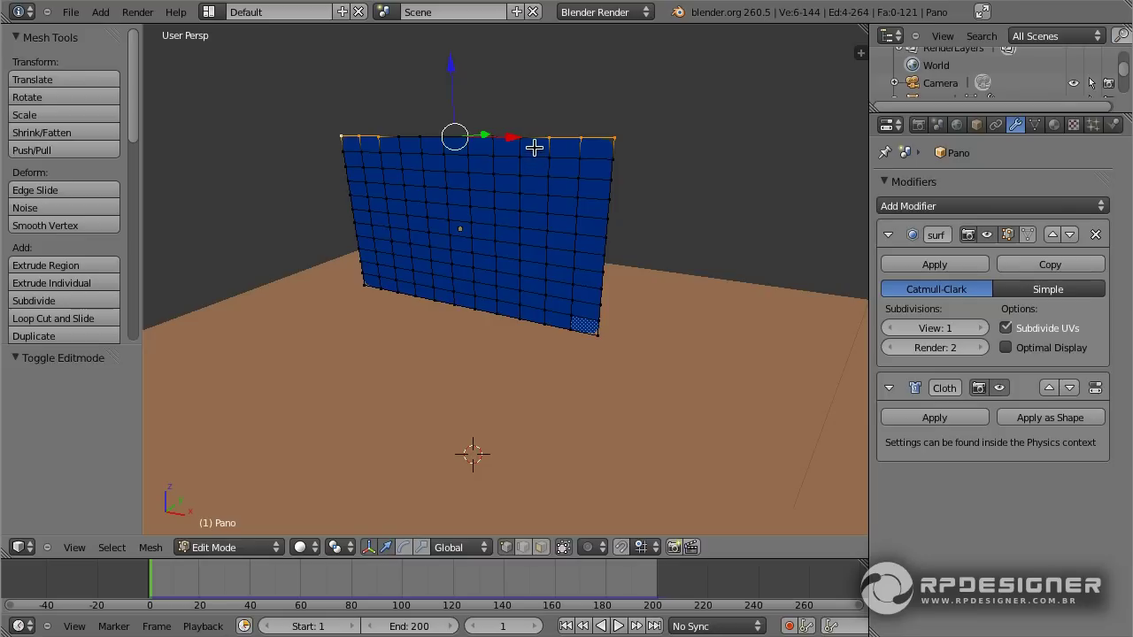
pyautogui.moveTo(483, 183)
pyautogui.mouseDown(button='middle')
pyautogui.moveTo(557, 195)
pyautogui.moveTo(539, 194)
pyautogui.moveTo(524, 218)
pyautogui.moveTo(489, 202)
pyautogui.moveTo(541, 202)
pyautogui.mouseUp(button='middle')
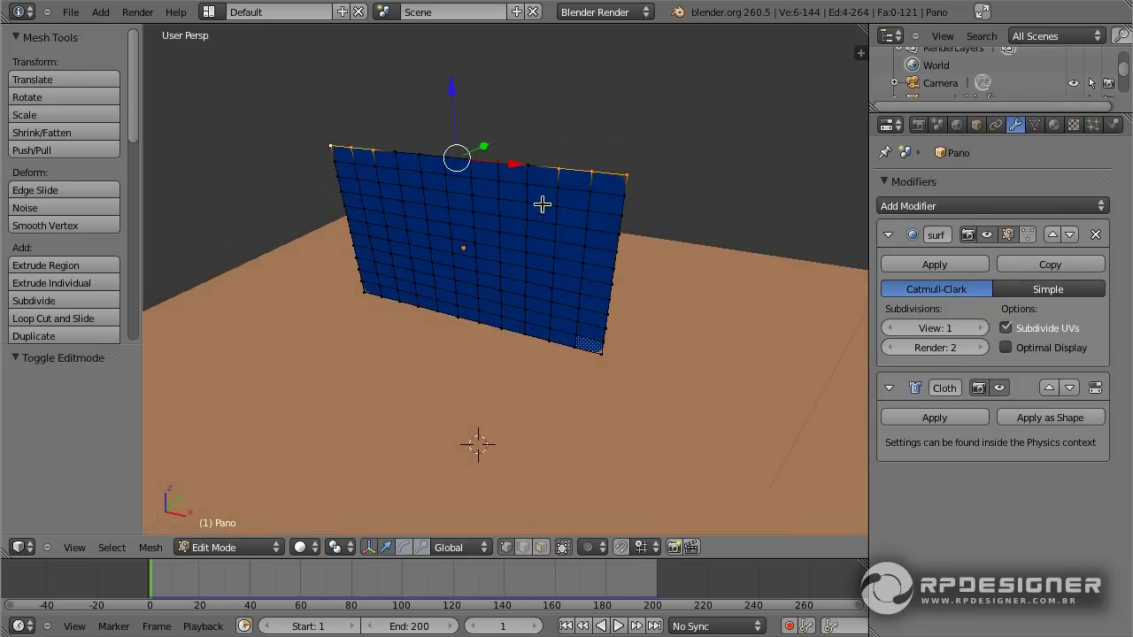
# Step: Create a vertex group named 'Prendedores' and assign the selected top vertices to it
pyautogui.click(1034, 124)
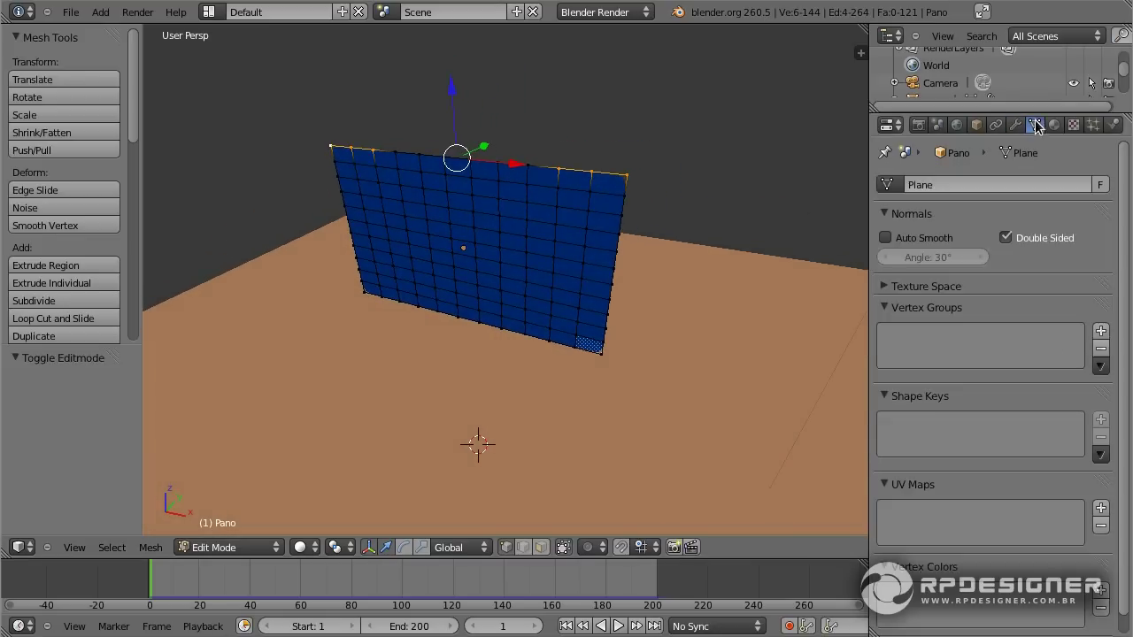
pyautogui.click(1100, 331)
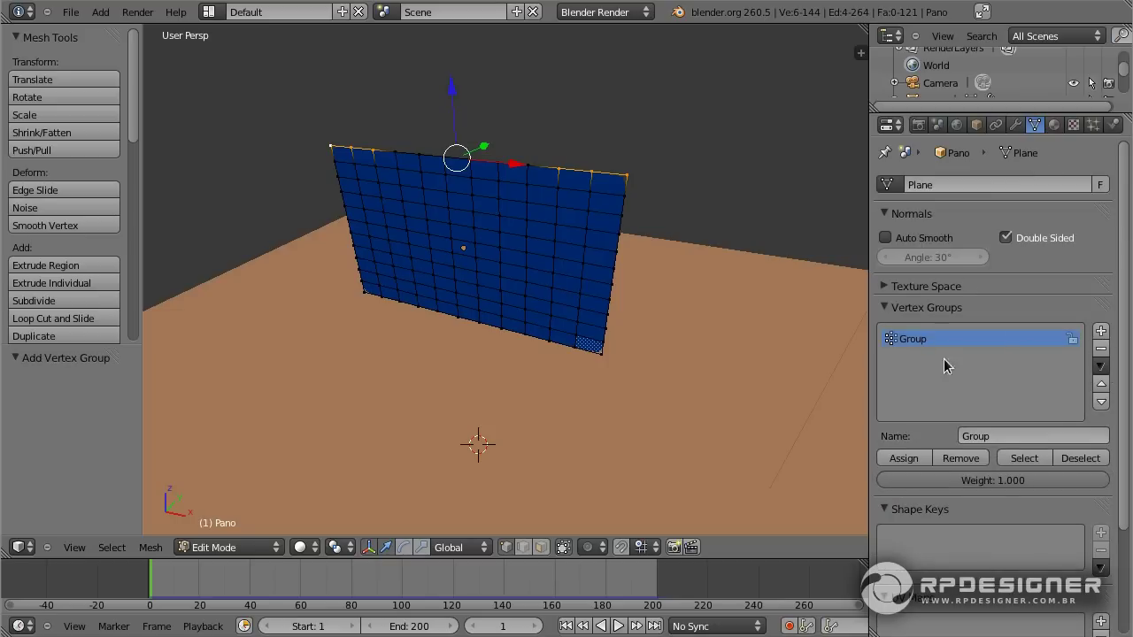
pyautogui.click(993, 438)
pyautogui.write('P')
pyautogui.write('rendedores')
pyautogui.press('Return')
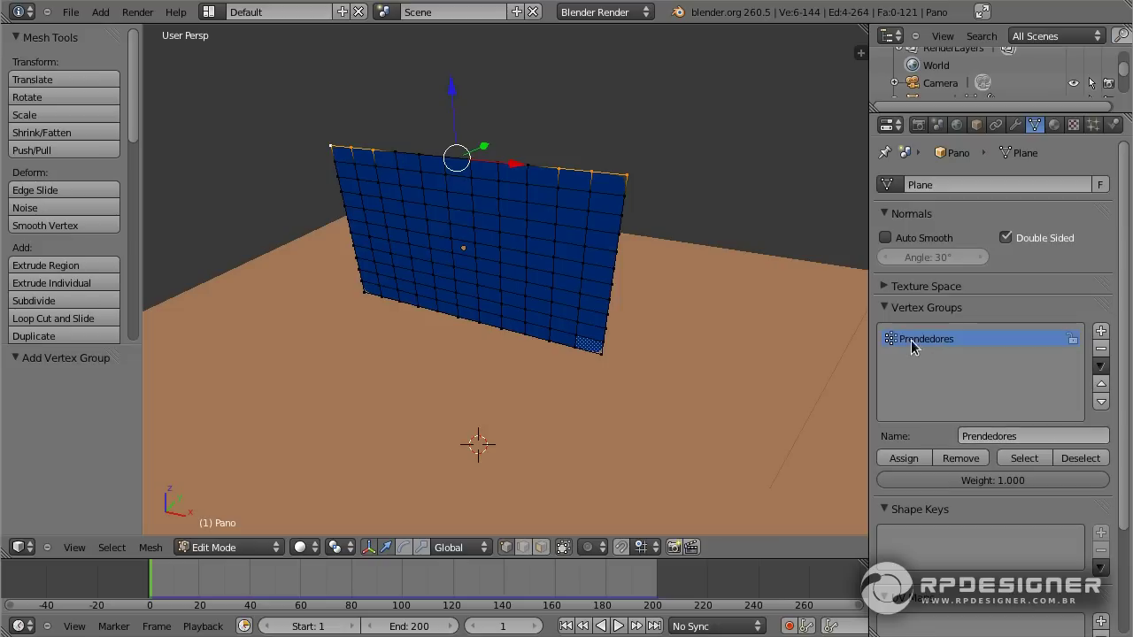
pyautogui.click(903, 460)
# Step: Verify the Prendedores group's vertices by reselecting them, then return to Object Mode
pyautogui.press('a')
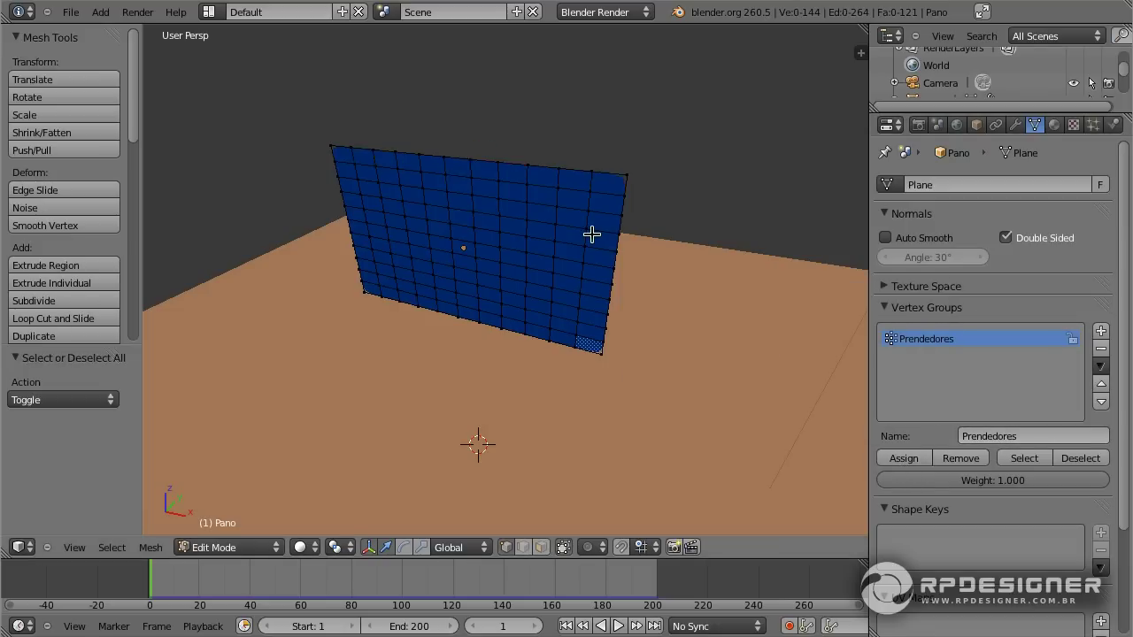
pyautogui.click(1025, 461)
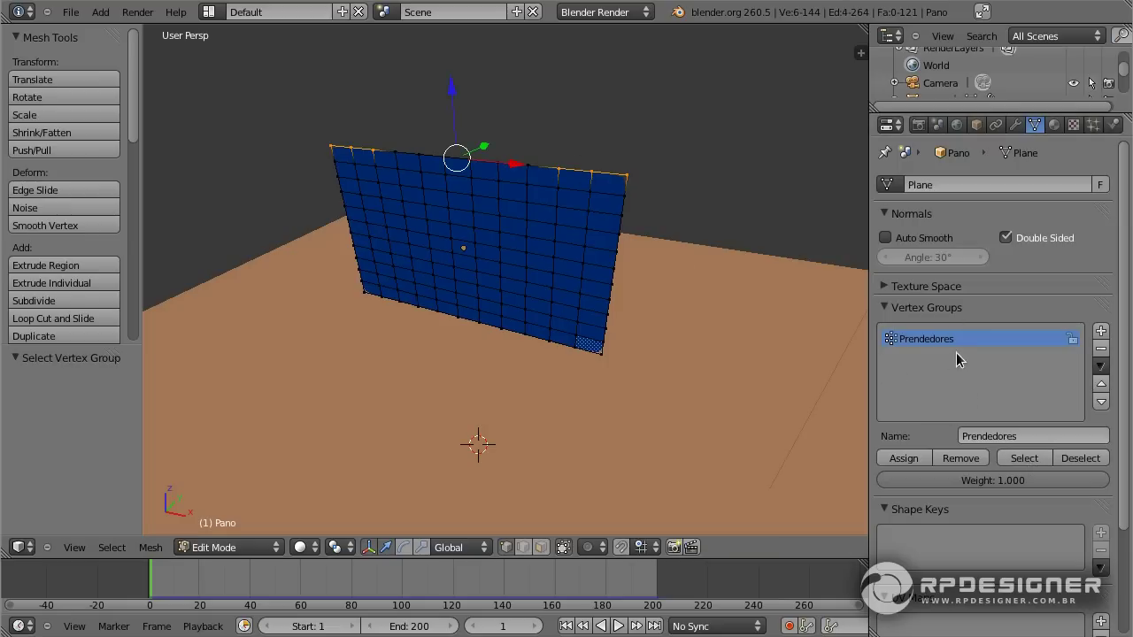
pyautogui.press('a')
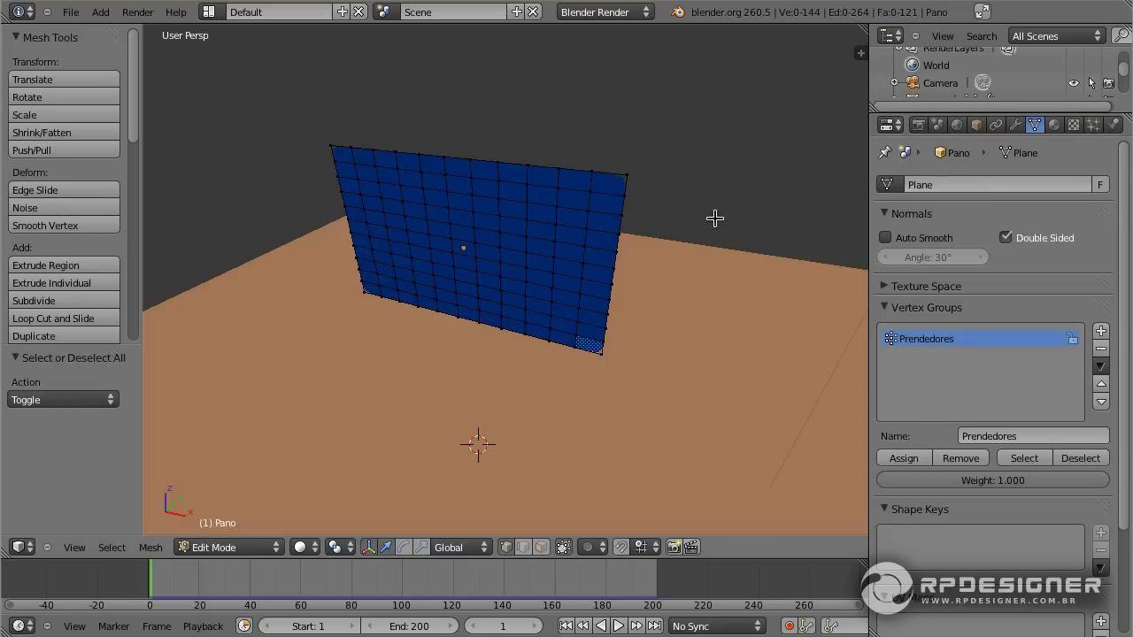
pyautogui.press('Tab')
# Step: Turn on cloth Pinning with Prendedores as the pin vertex group
pyautogui.hotkey('alt', 'a')
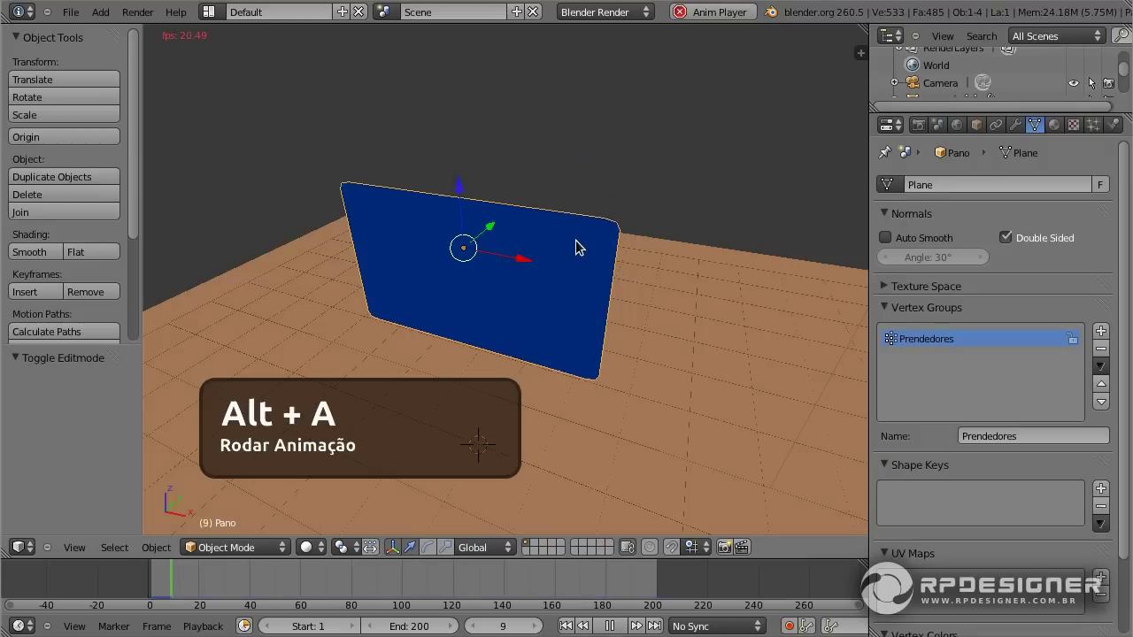
pyautogui.press('Escape')
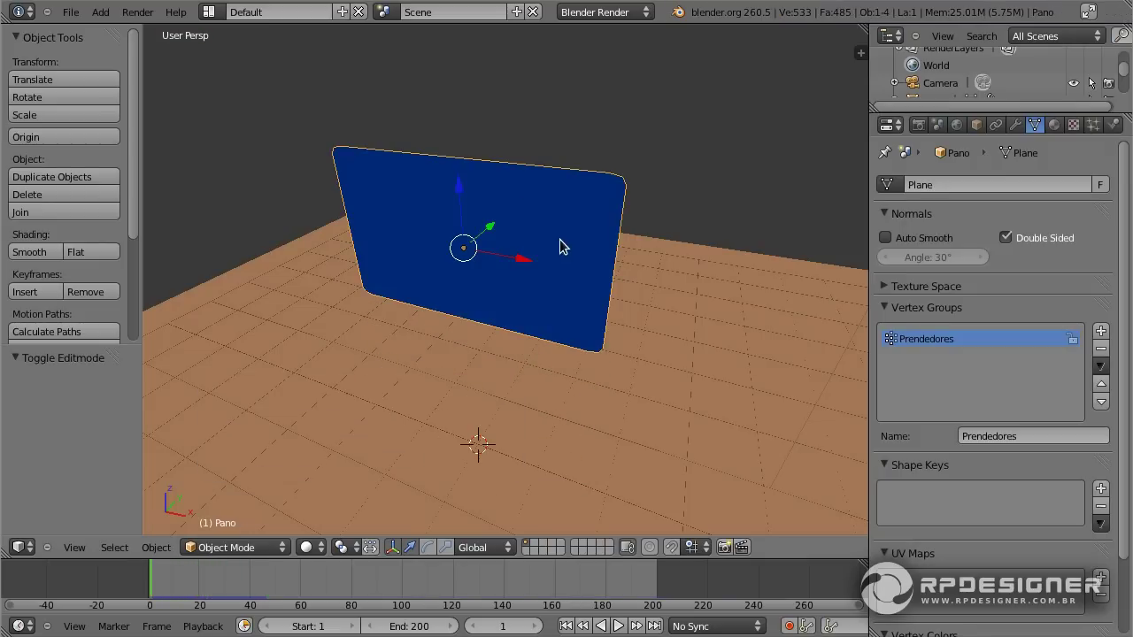
pyautogui.click(1113, 125)
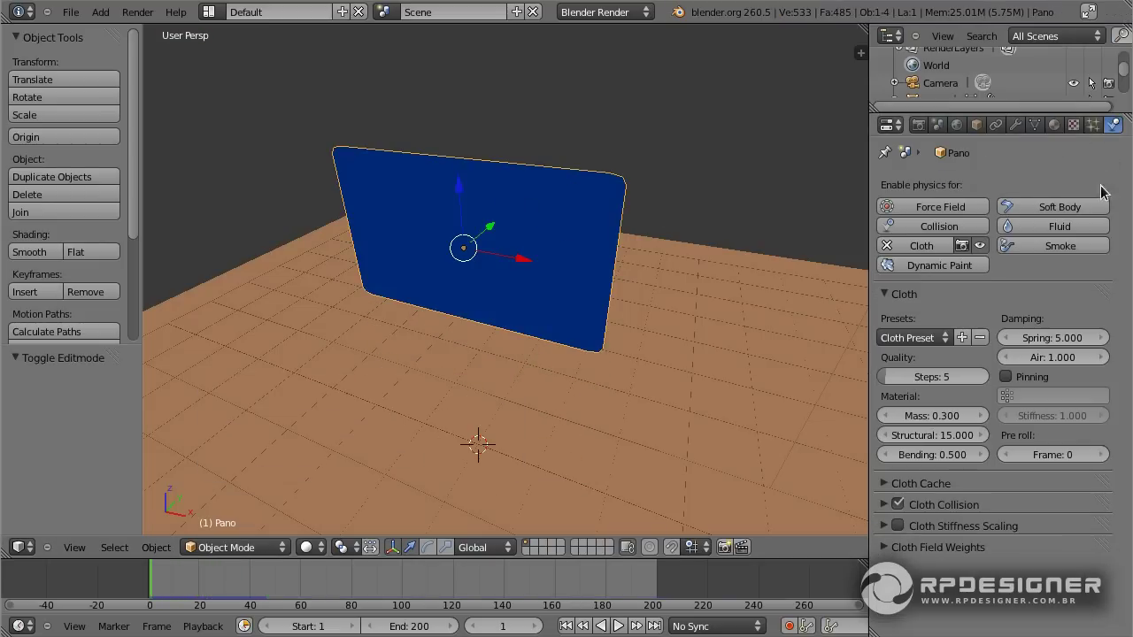
pyautogui.click(1017, 377)
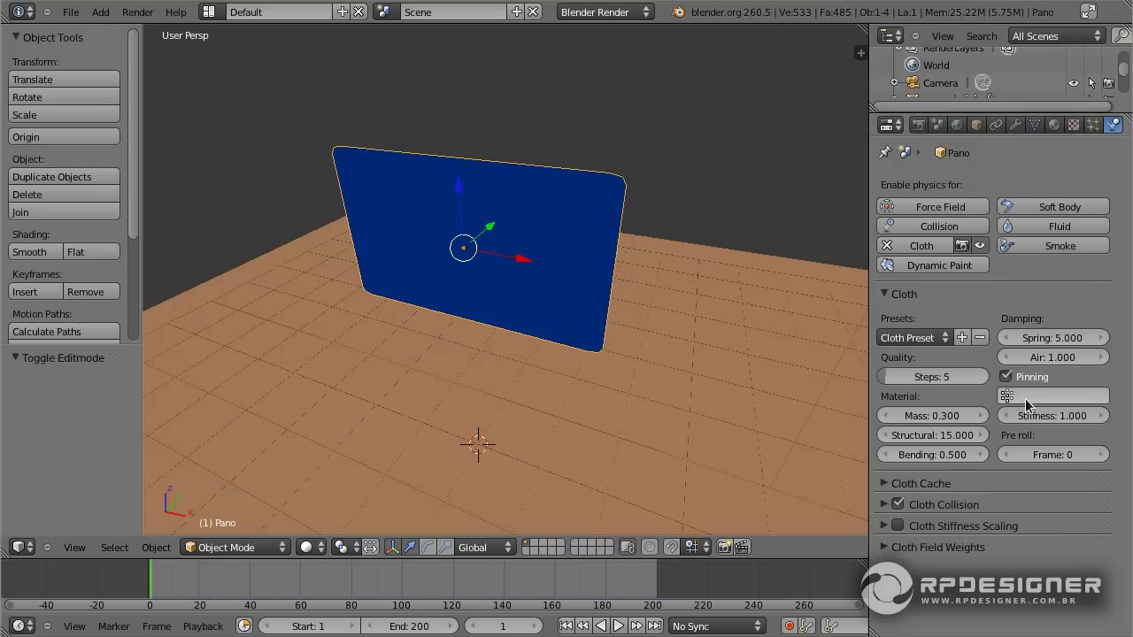
pyautogui.click(1025, 399)
pyautogui.click(1027, 419)
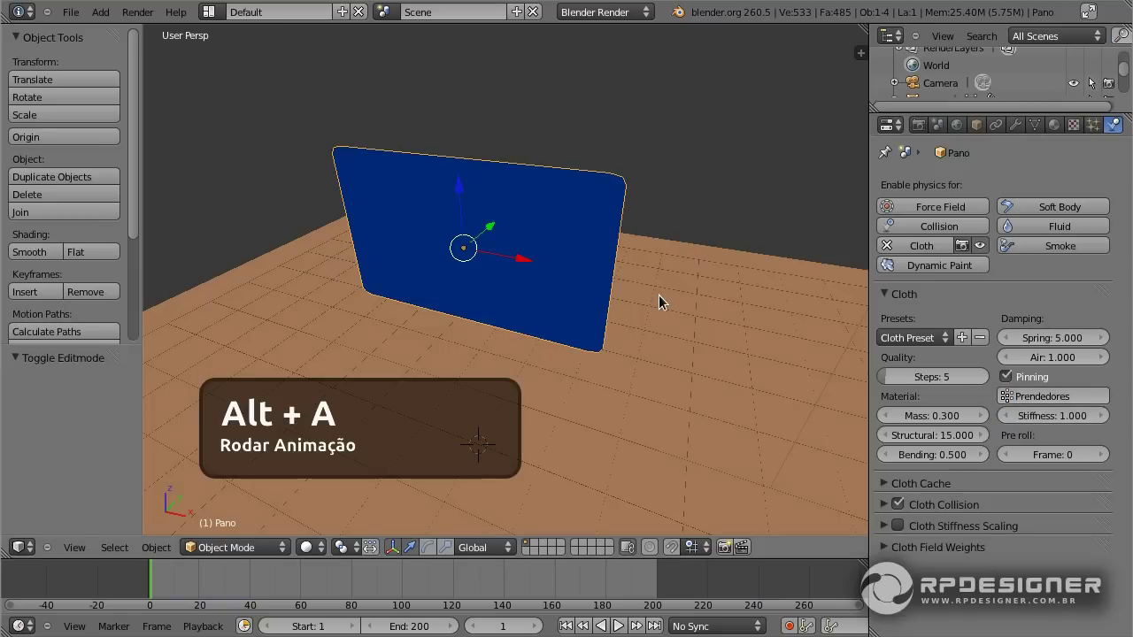
# Step: Play the animation to test the pinned top edge, then reset to frame 1
pyautogui.hotkey('alt', 'a')
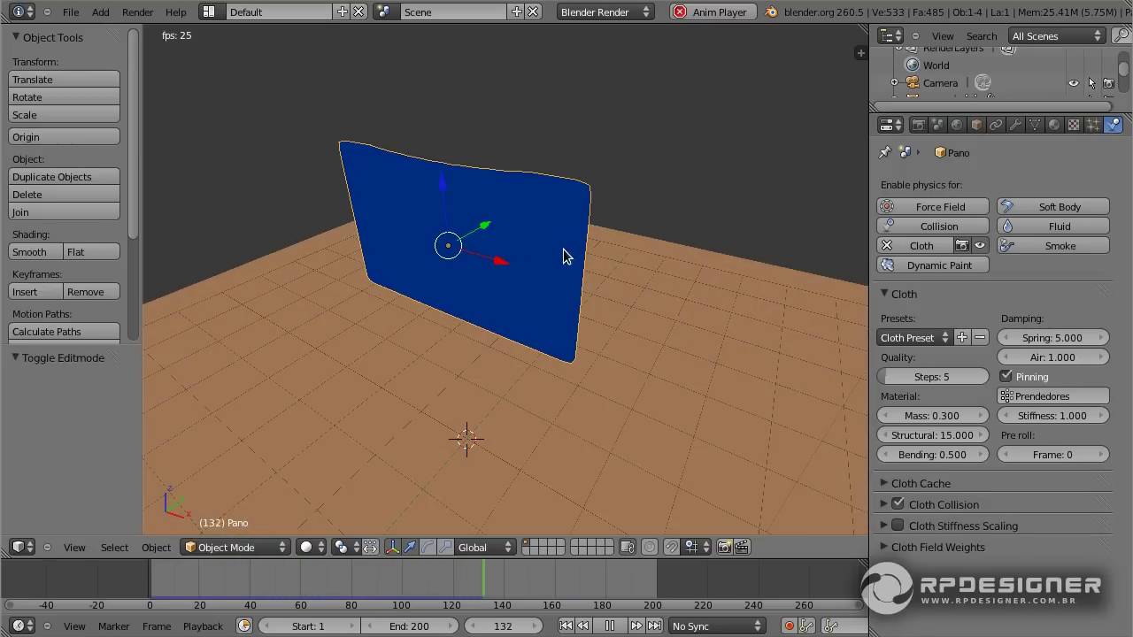
pyautogui.press('Escape')
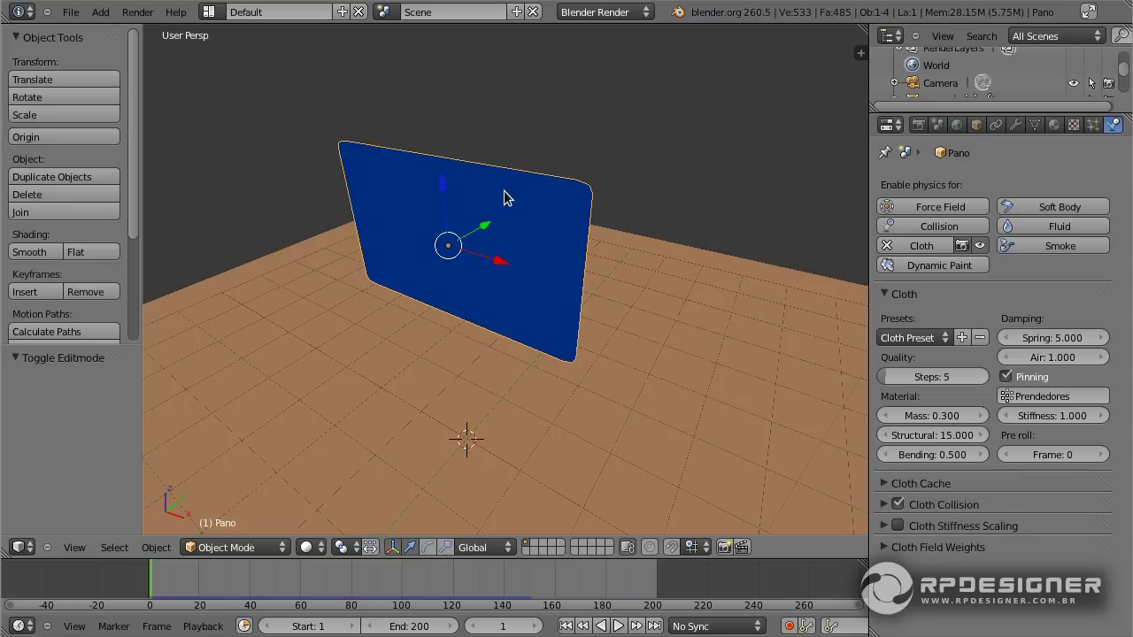
pyautogui.press('Tab')
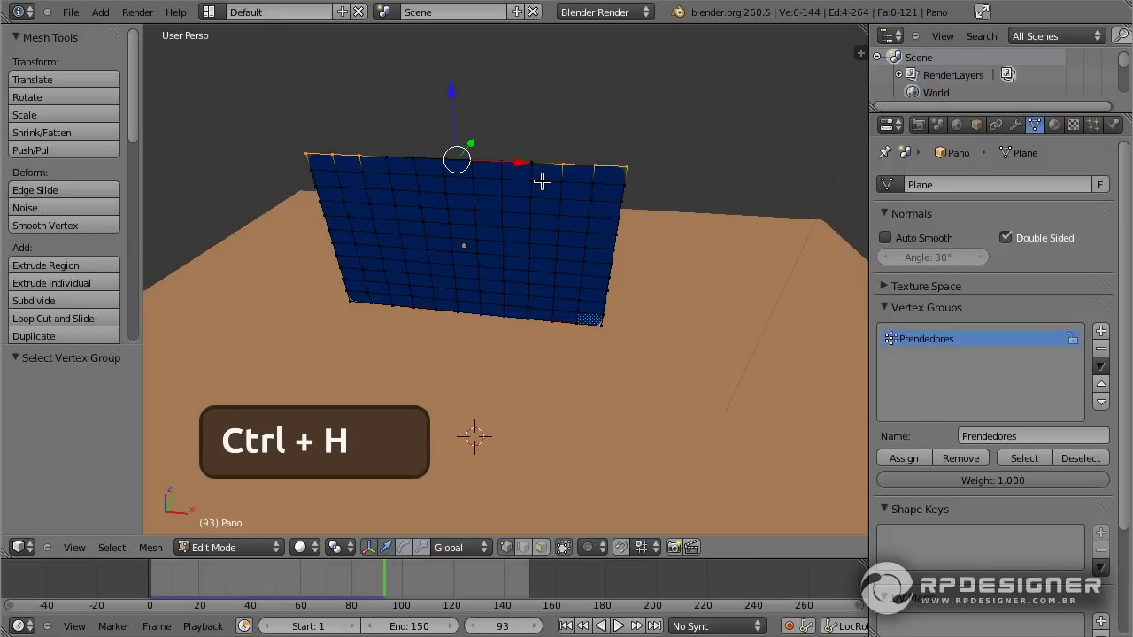
# Step: Hook the selected top vertices to a new empty, then return to Object Mode
pyautogui.hotkey('ctrl', 'h')
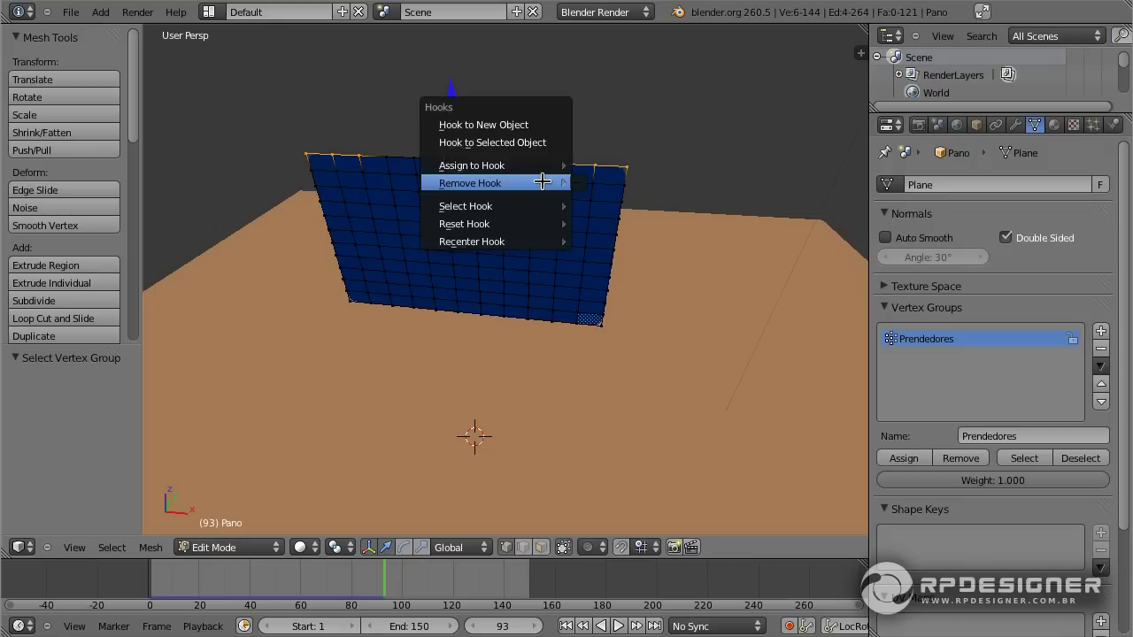
pyautogui.click(517, 127)
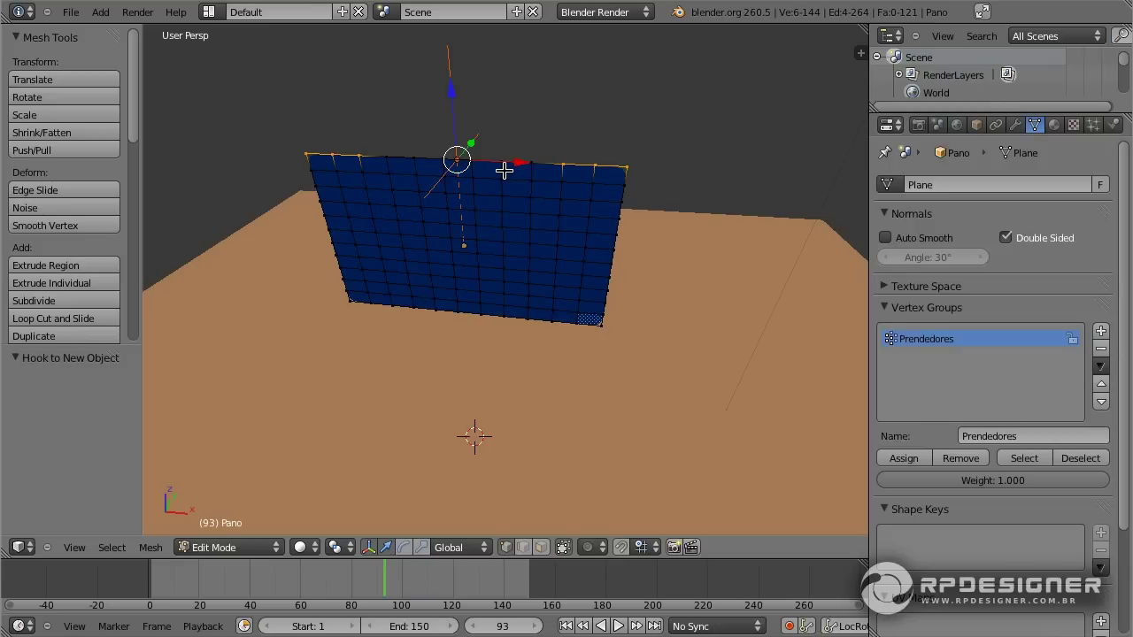
pyautogui.press('Tab')
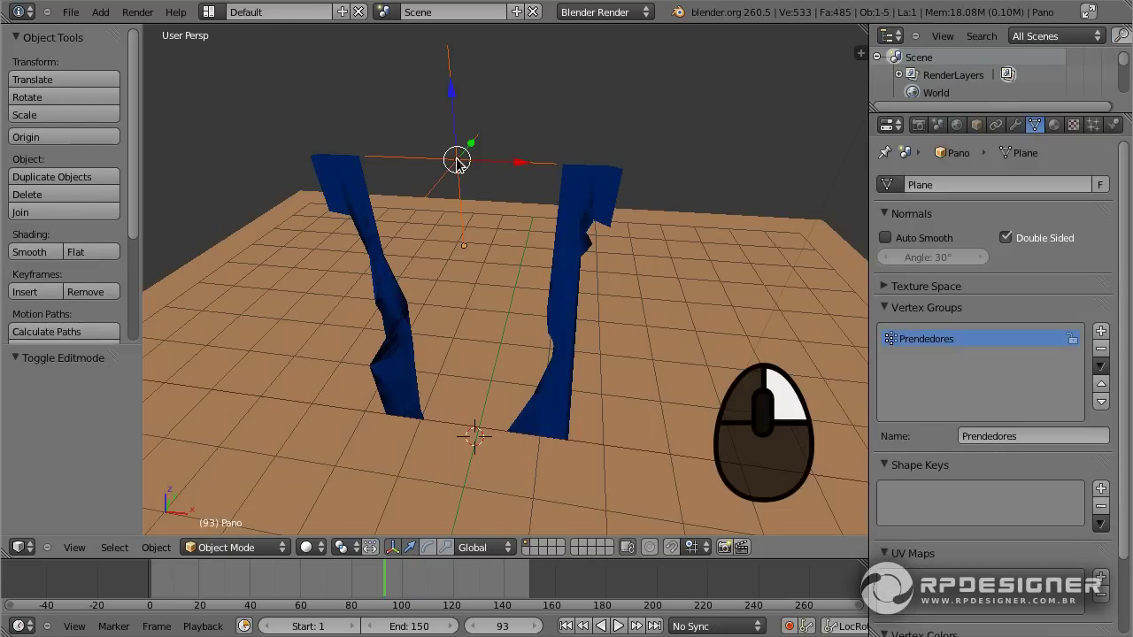
# Step: Display the hook empty as a Sphere with size 0.31
pyautogui.rightClick(459, 166)
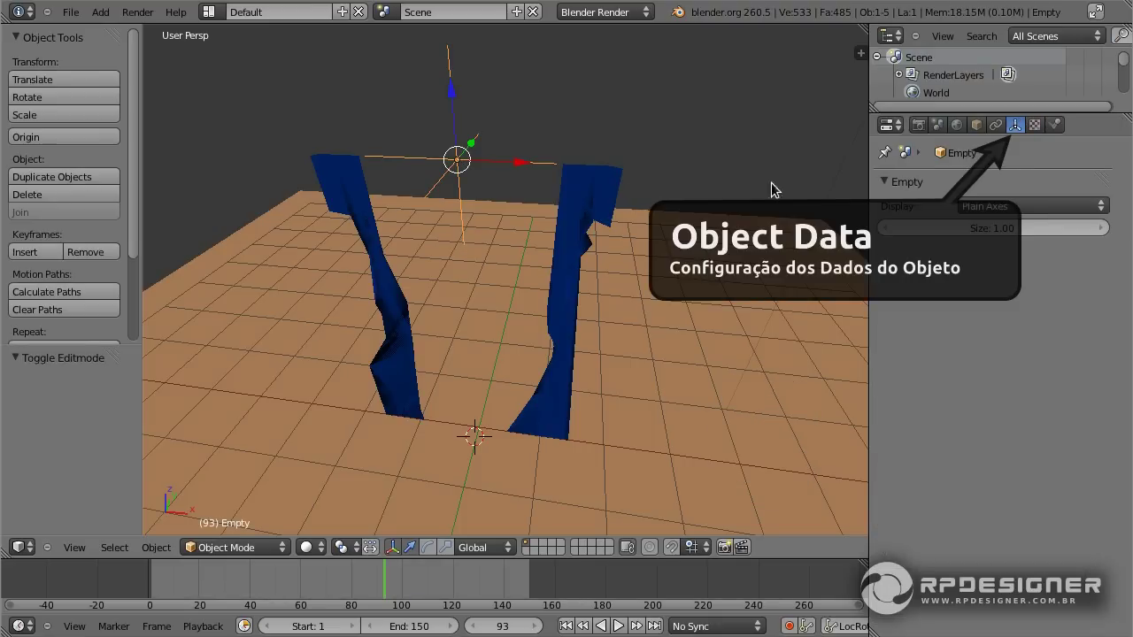
pyautogui.click(1017, 205)
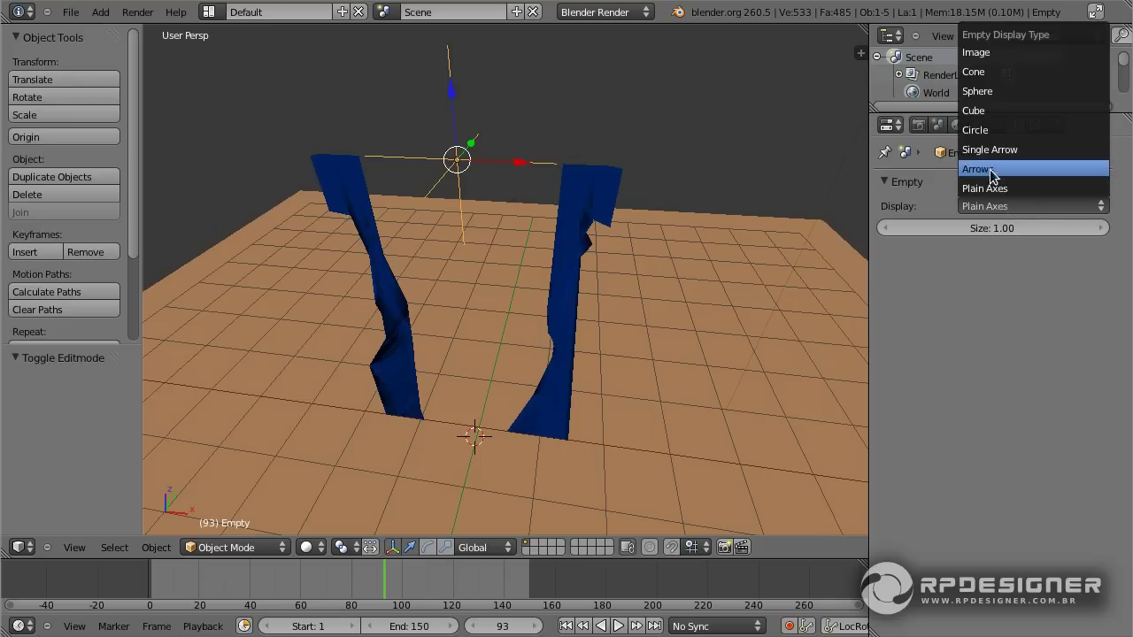
pyautogui.click(993, 93)
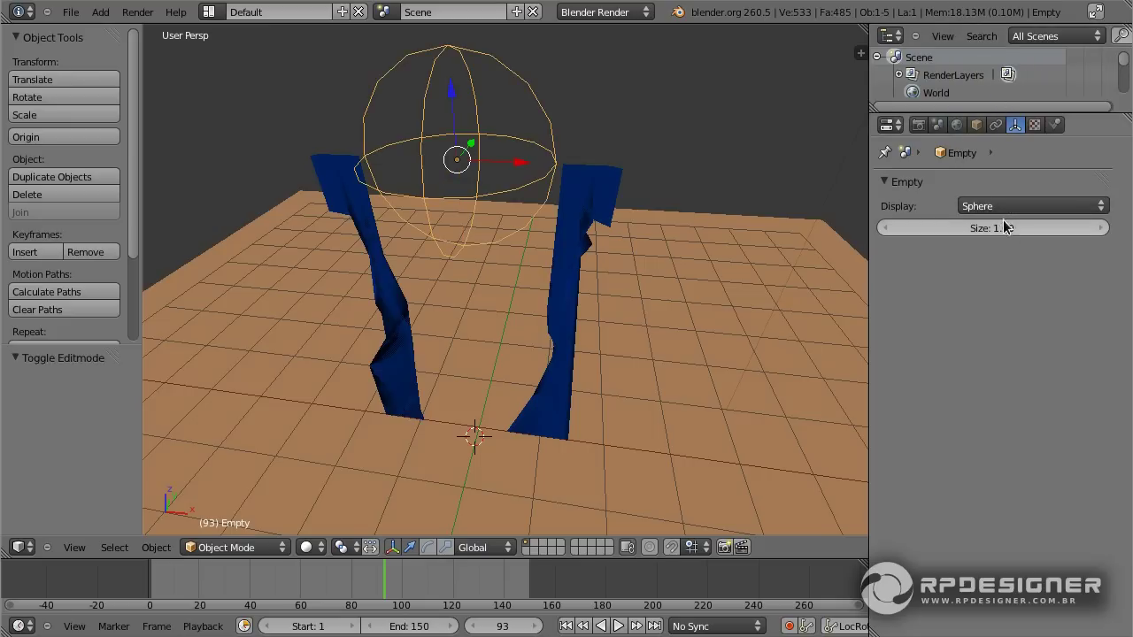
pyautogui.moveTo(1004, 227); pyautogui.dragTo(938, 228)
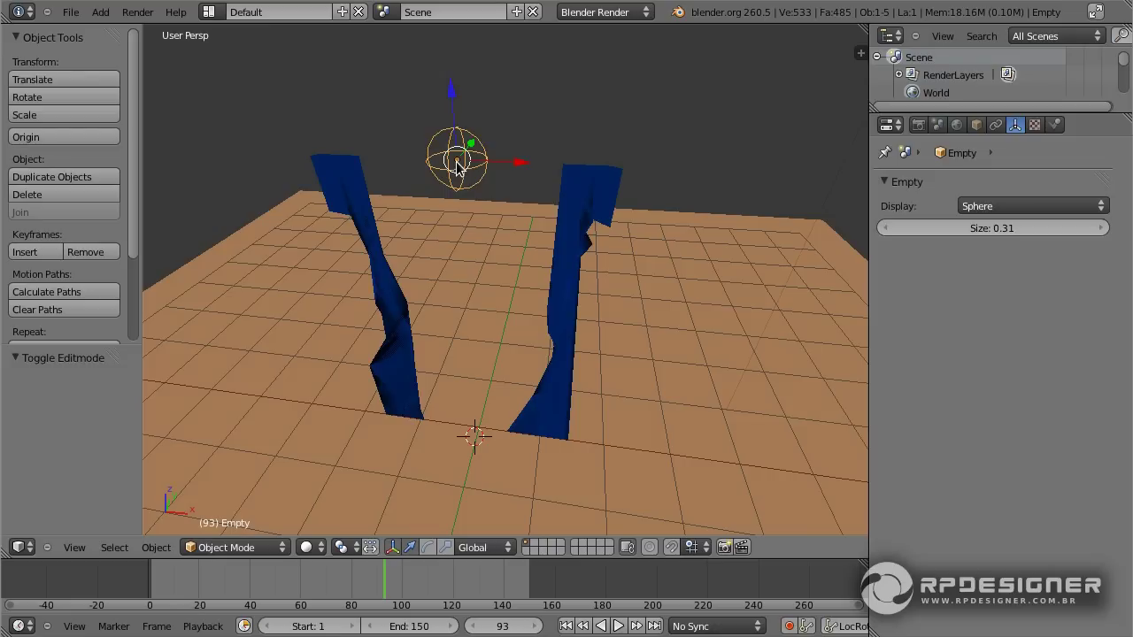
pyautogui.hotkey('shift', 'Left')
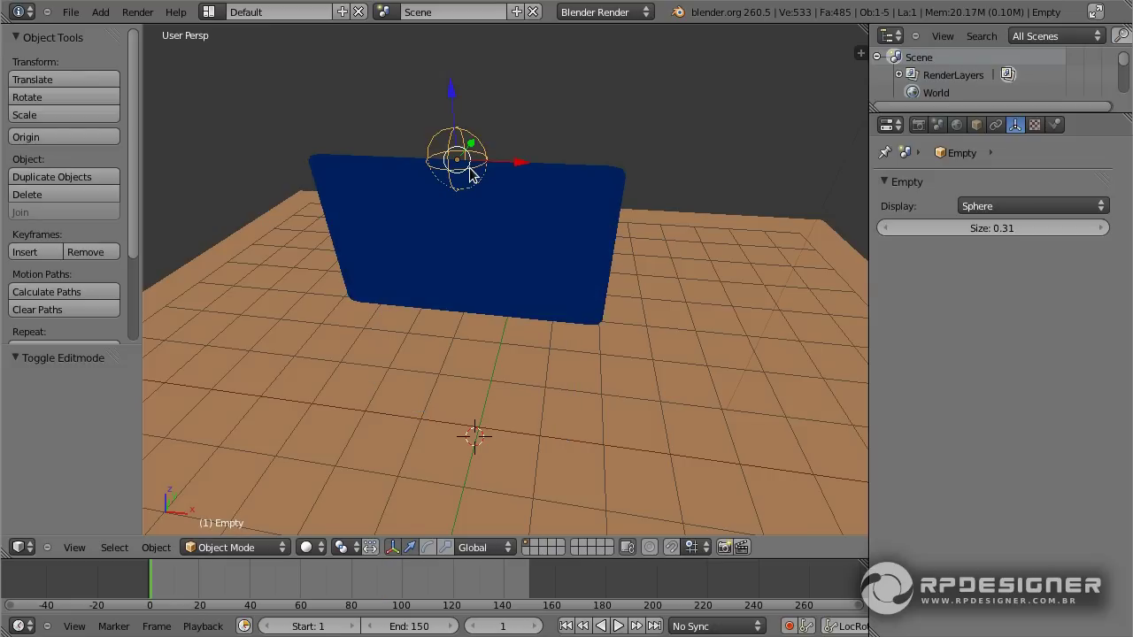
pyautogui.hotkey('alt', 'a')
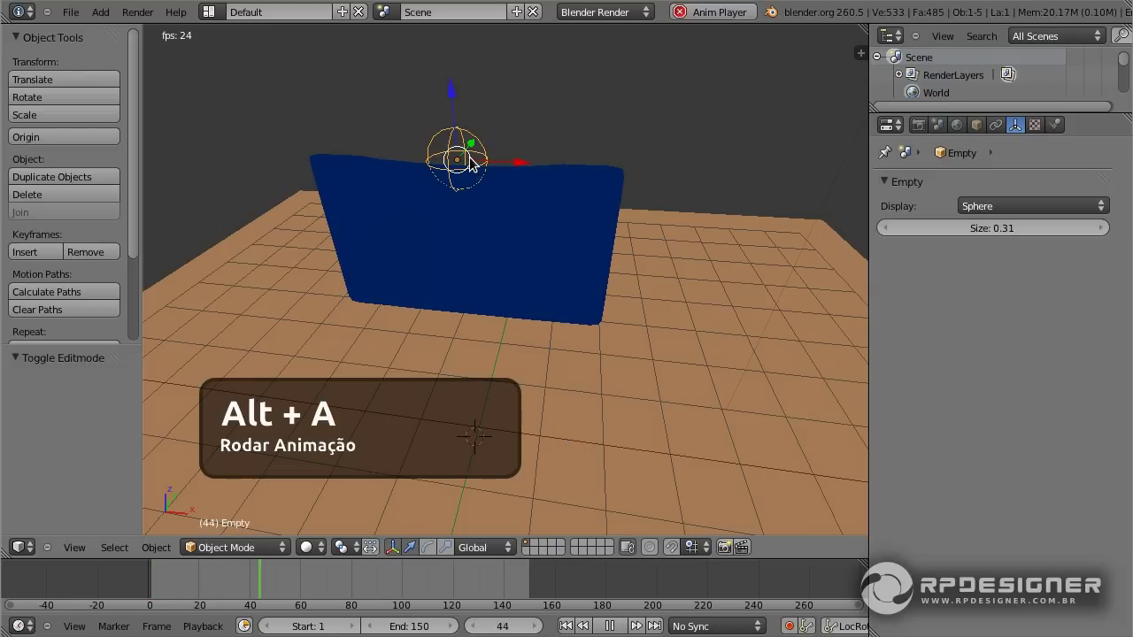
pyautogui.press('g')
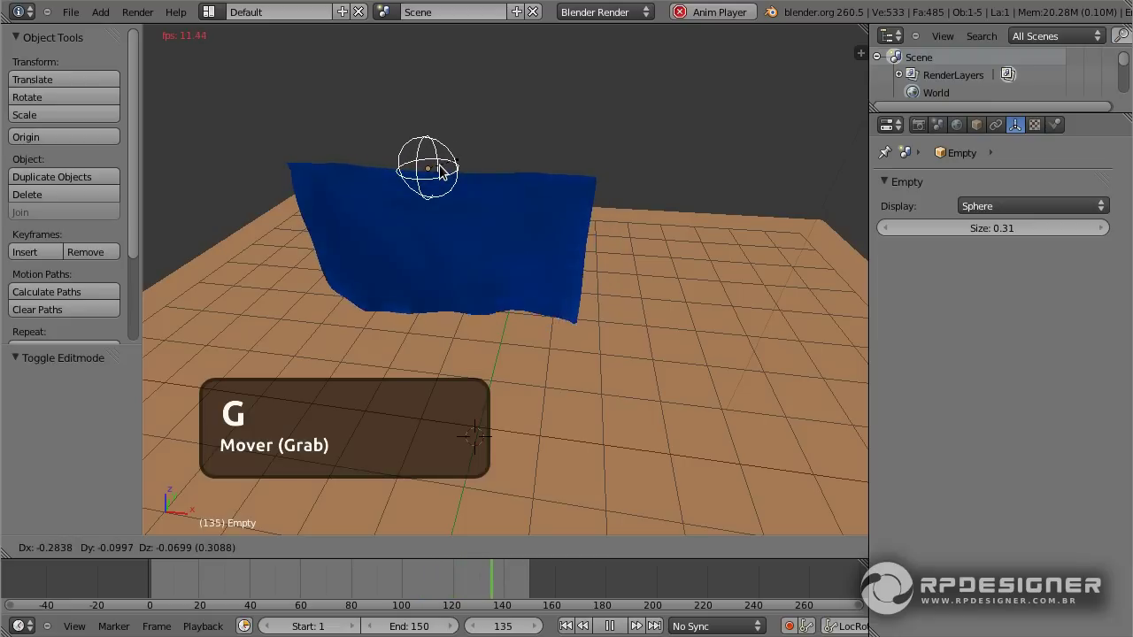
pyautogui.press('Escape')
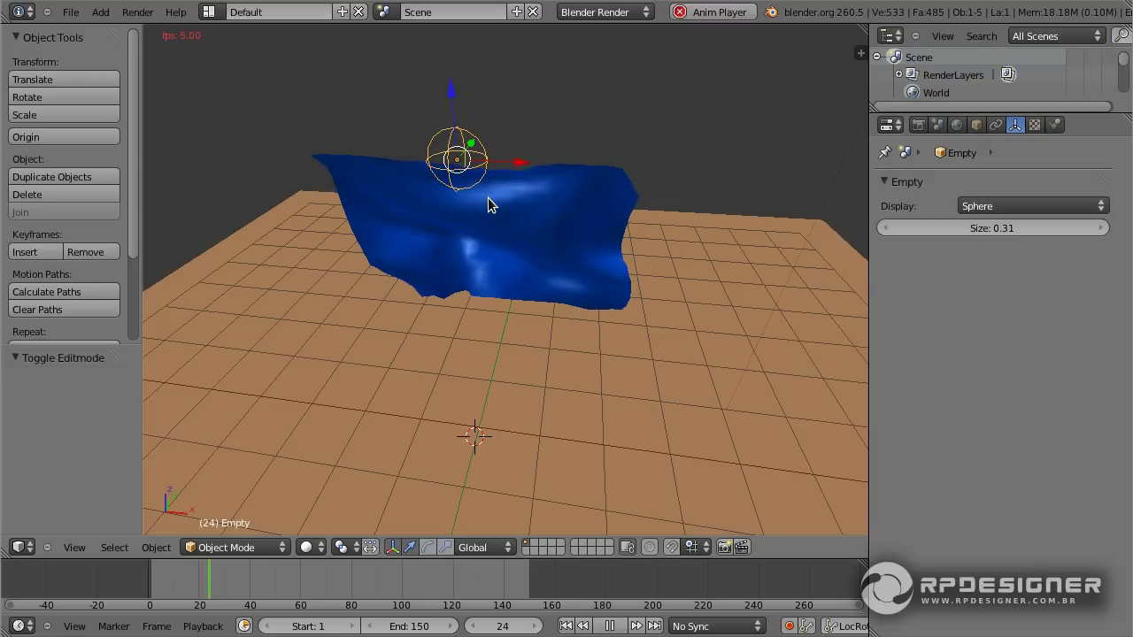
pyautogui.click(487, 197)
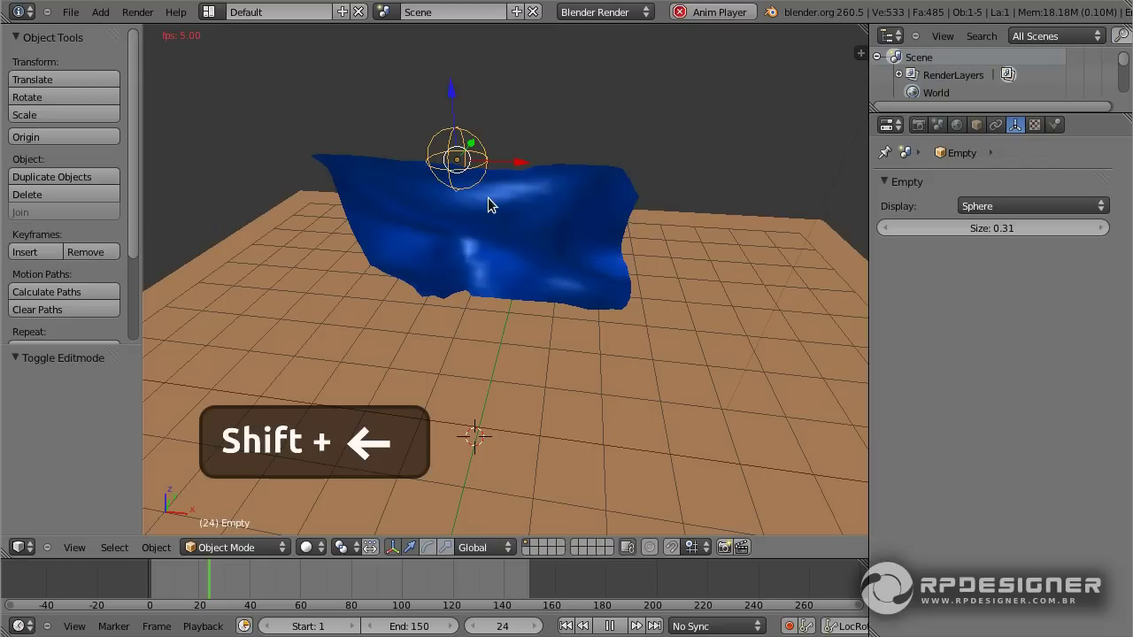
pyautogui.hotkey('shift', 'Left')
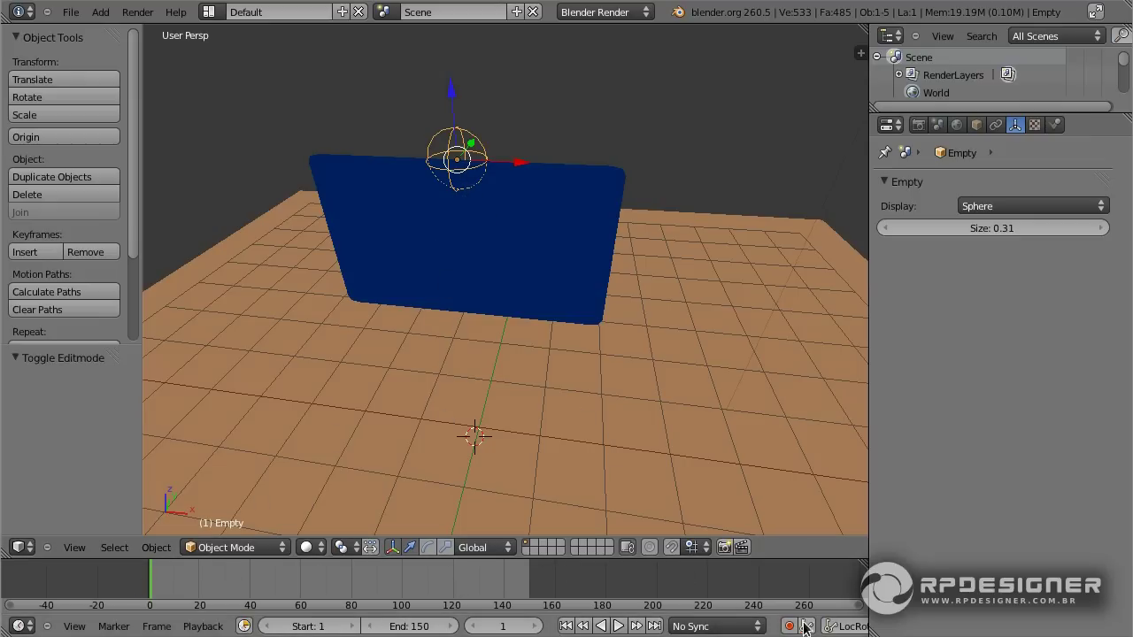
# Step: Insert LocRotScale keyframes for the hook empty at frame 1
pyautogui.scroll(-3, 730, 627)
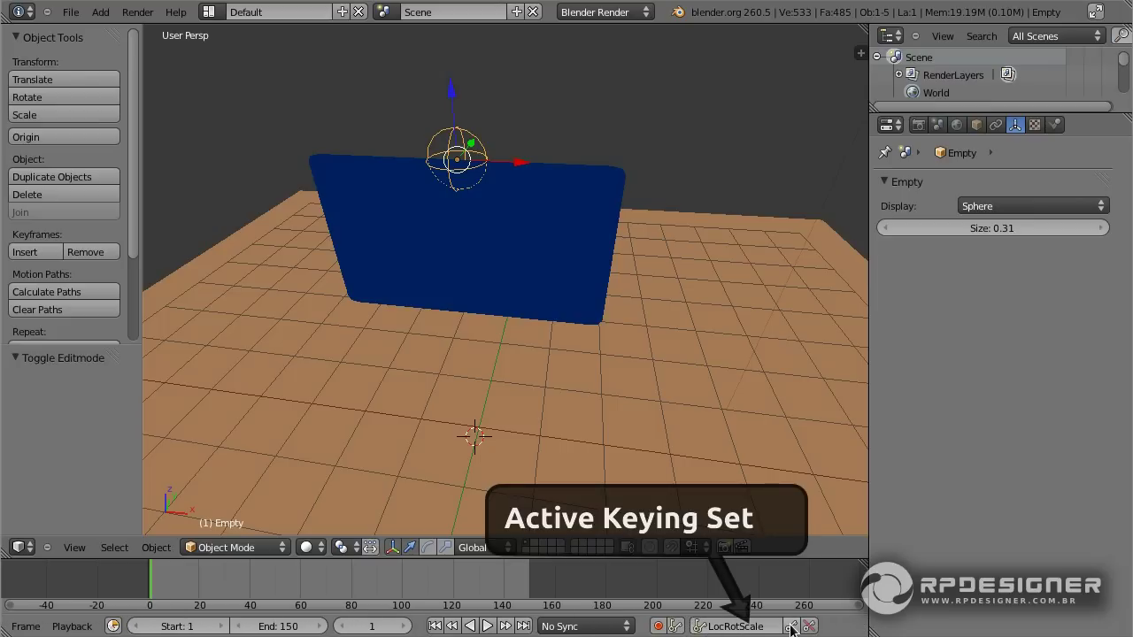
pyautogui.click(700, 626)
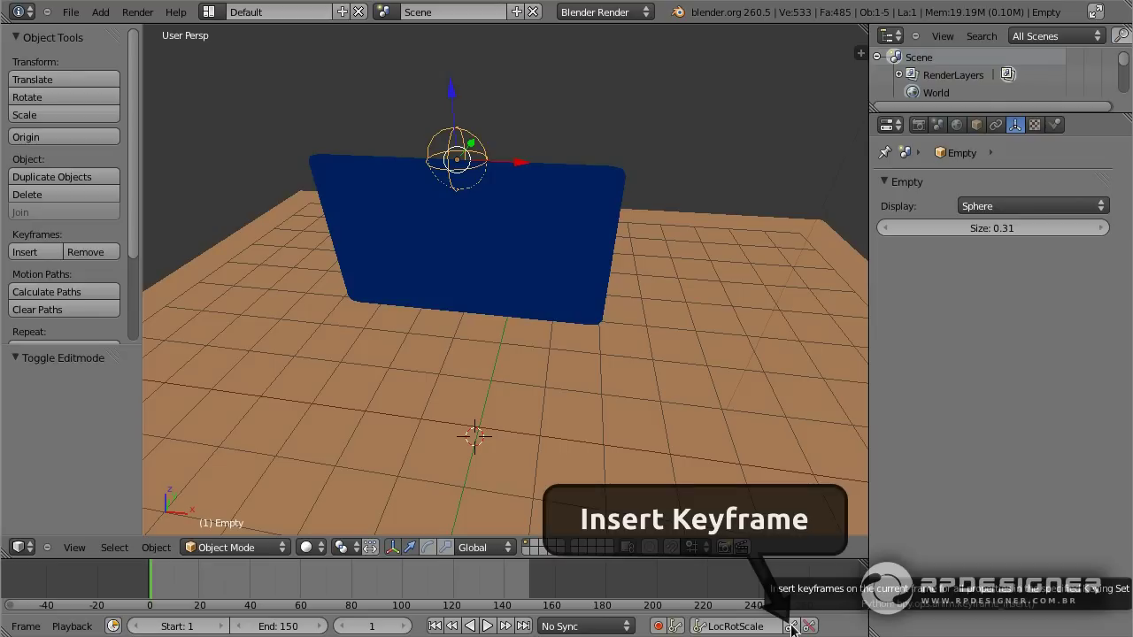
pyautogui.click(792, 628)
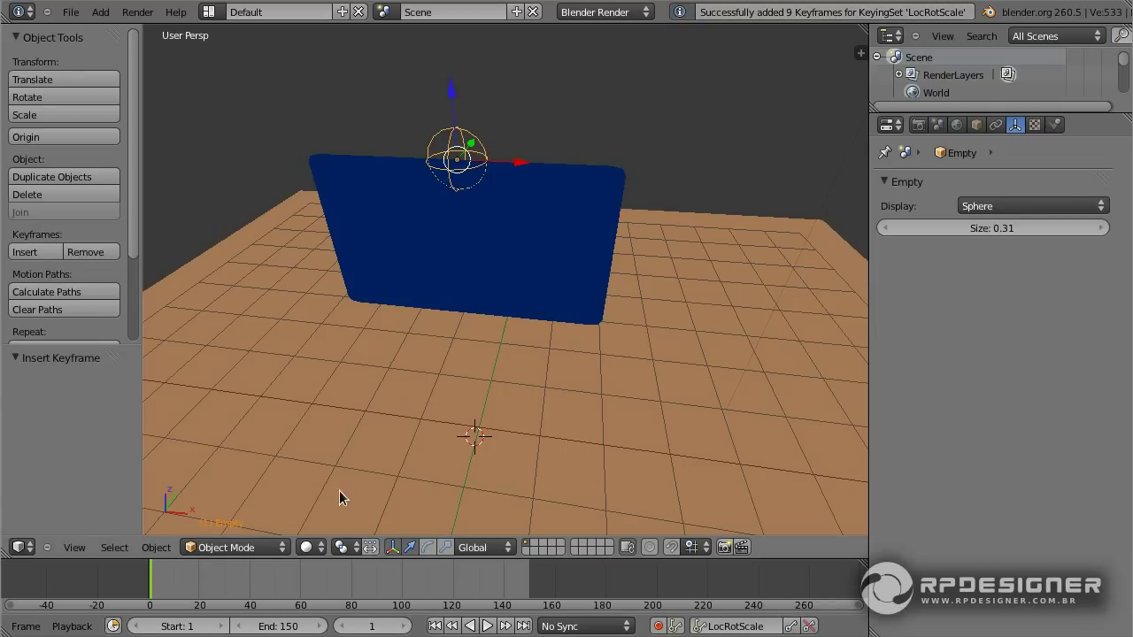
# Step: Jump to frame 50 and orbit to view the floor from above
pyautogui.click(363, 629)
pyautogui.write('50')
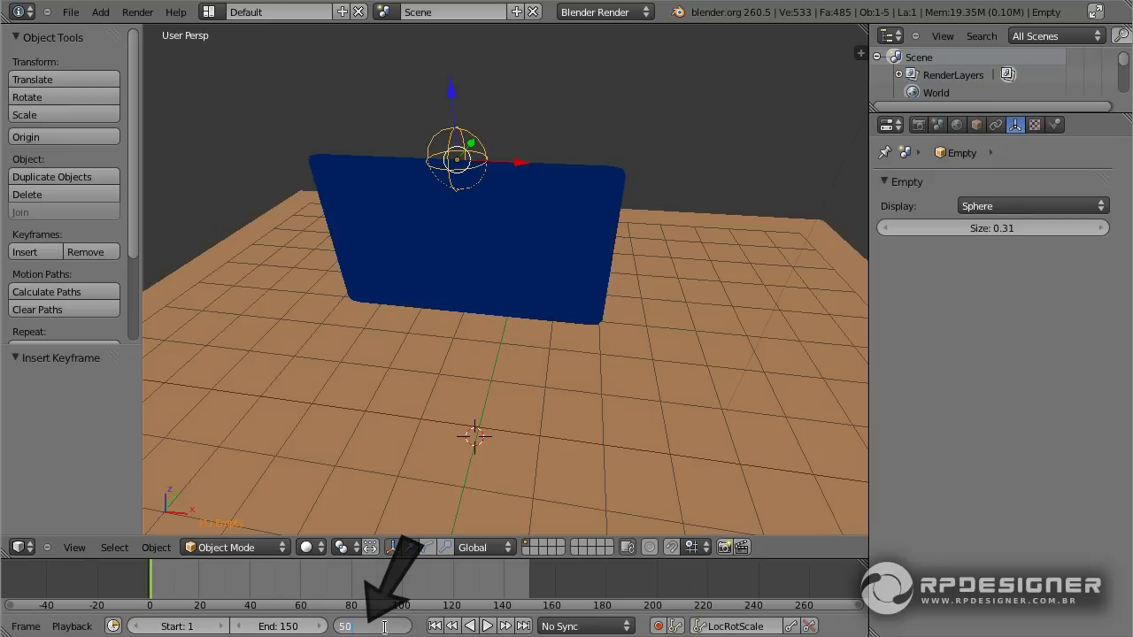
pyautogui.press('Return')
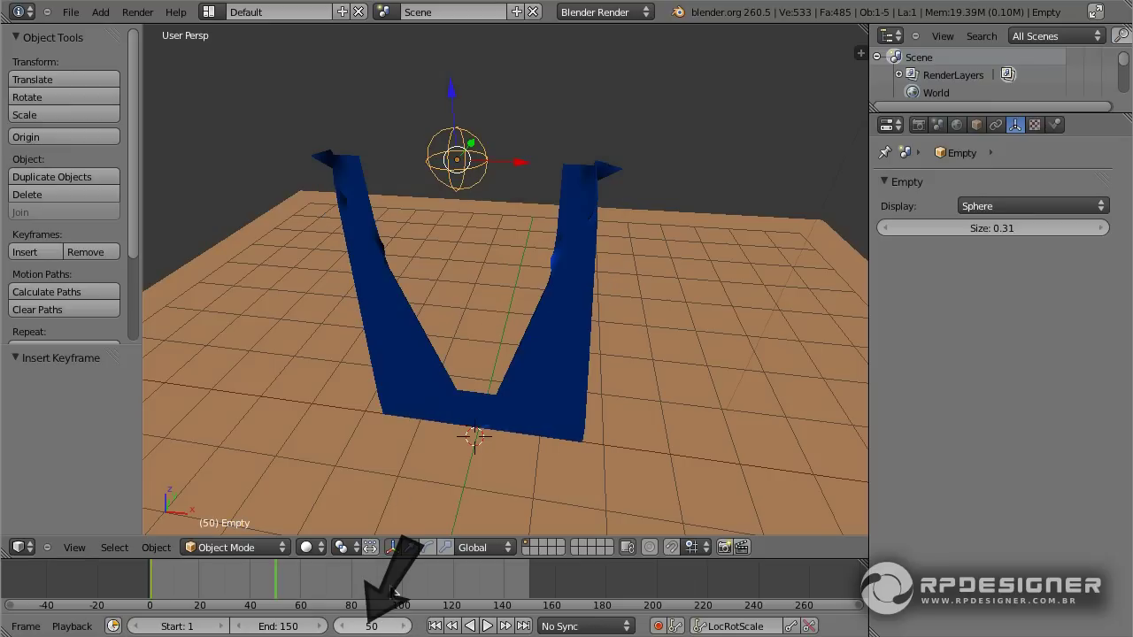
pyautogui.moveTo(493, 206); pyautogui.dragTo(466, 235, button='middle')
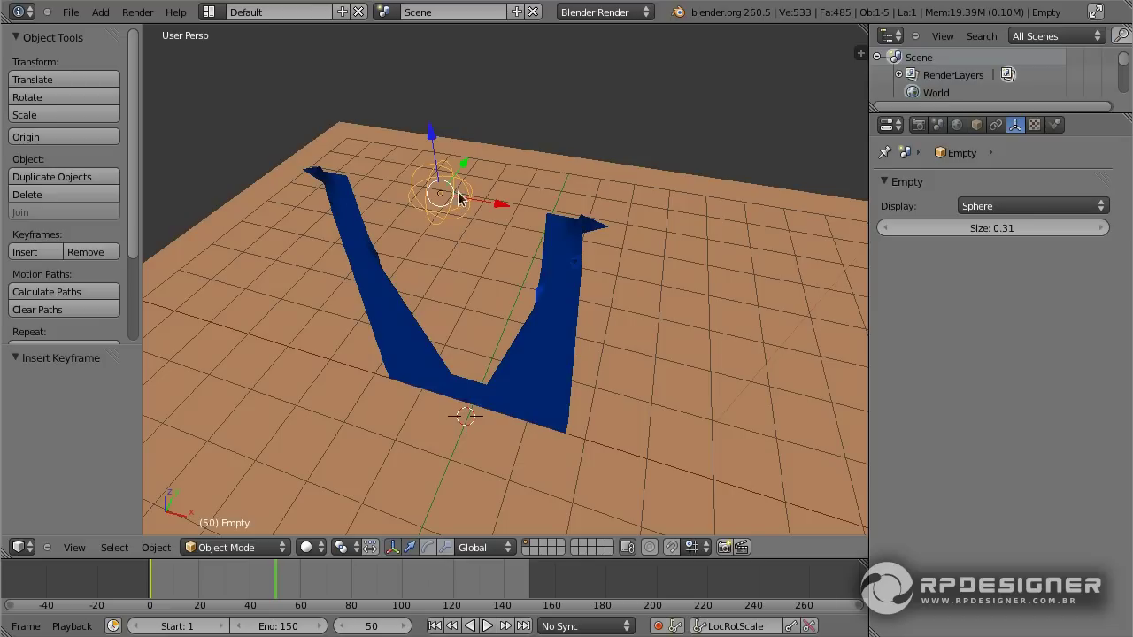
# Step: Shift the Empty sideways along Y and X and insert a LocRotScale keyframe
pyautogui.press('g')
pyautogui.press('x')
pyautogui.click(423, 287)
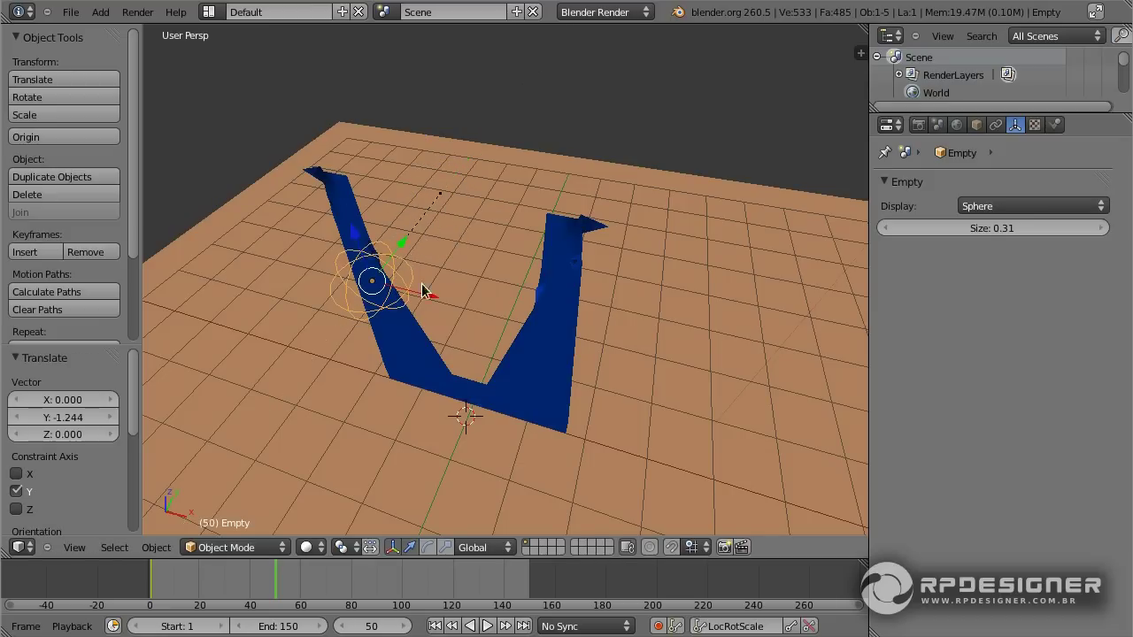
pyautogui.press('g')
pyautogui.press('x')
pyautogui.click(322, 271)
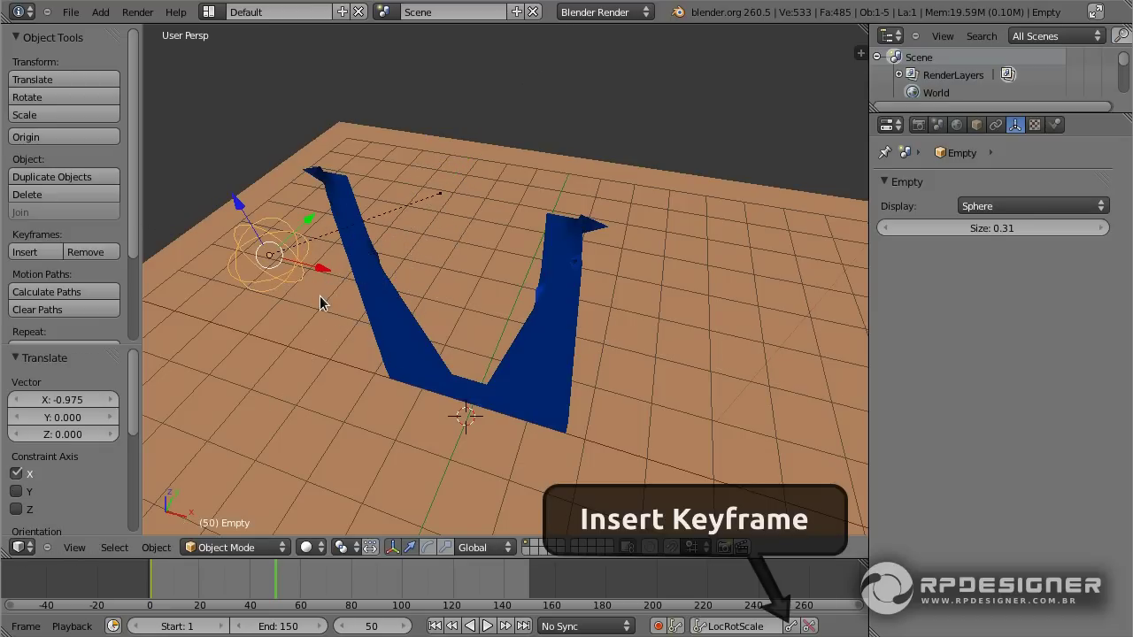
pyautogui.moveTo(318, 301)
pyautogui.mouseDown(button='middle')
pyautogui.moveTo(357, 280)
pyautogui.moveTo(323, 289)
pyautogui.mouseUp(button='middle')
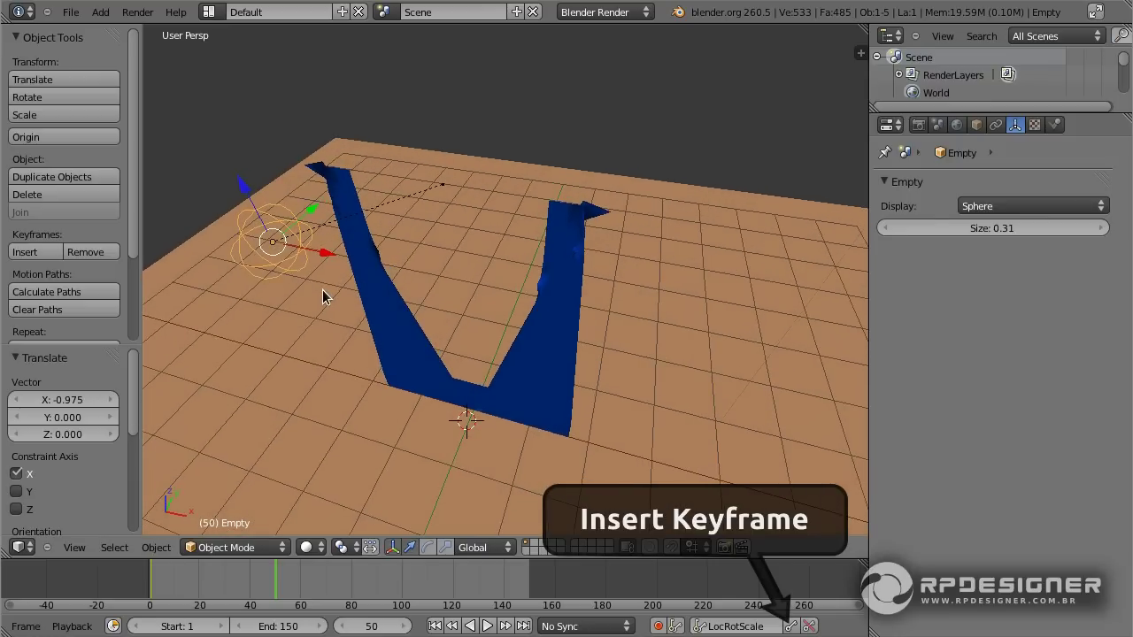
pyautogui.click(790, 626)
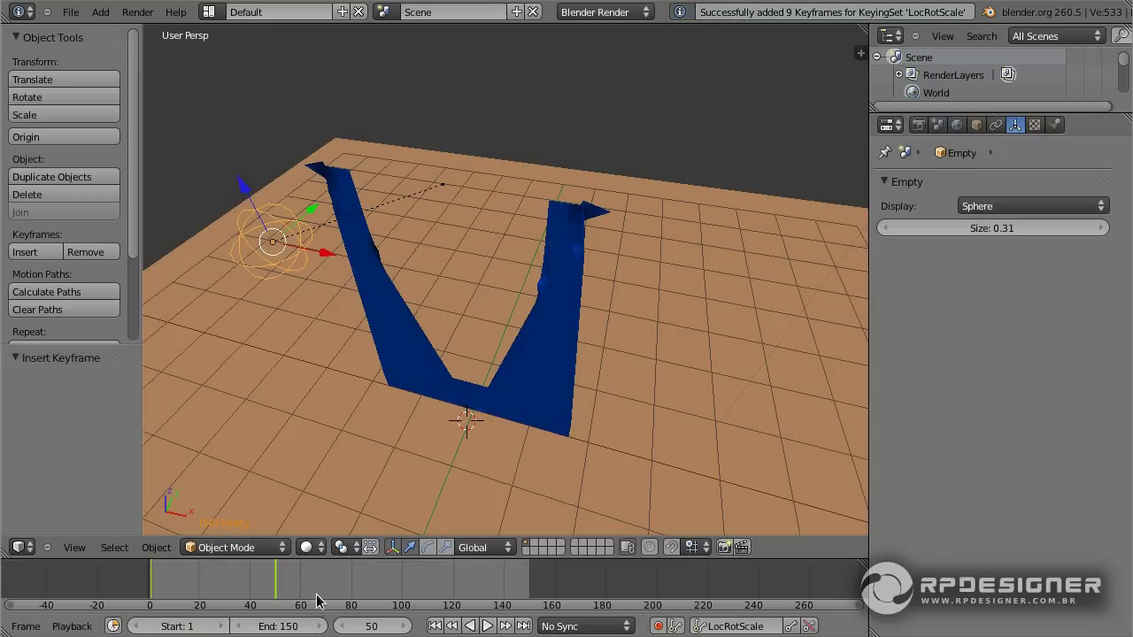
# Step: Jump to frame 100
pyautogui.click(386, 620)
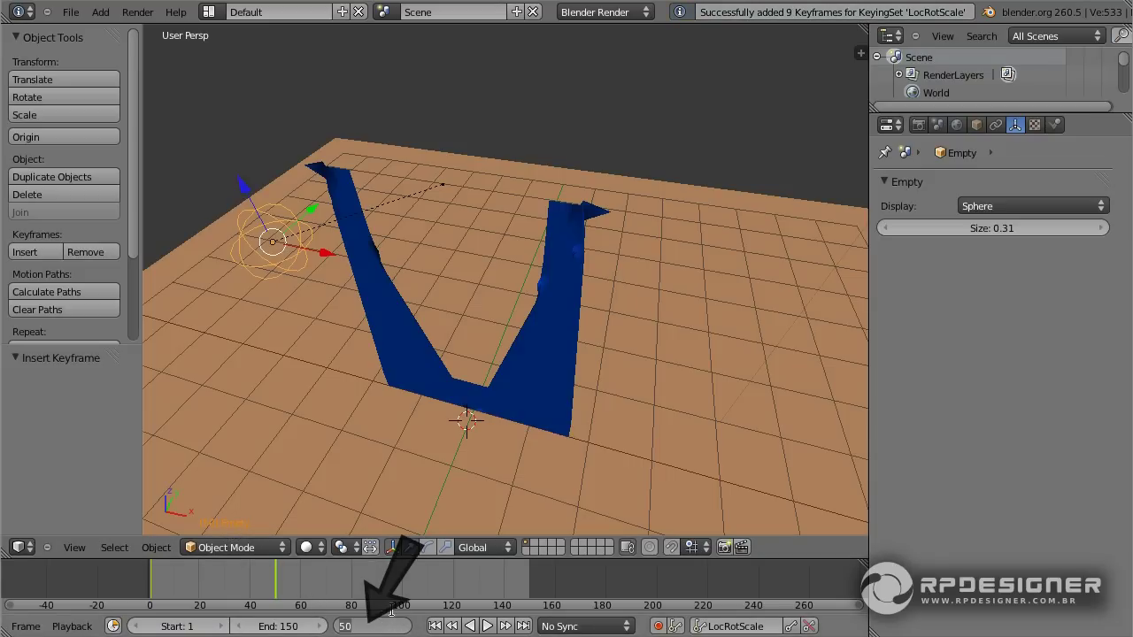
pyautogui.write('100')
pyautogui.press('Return')
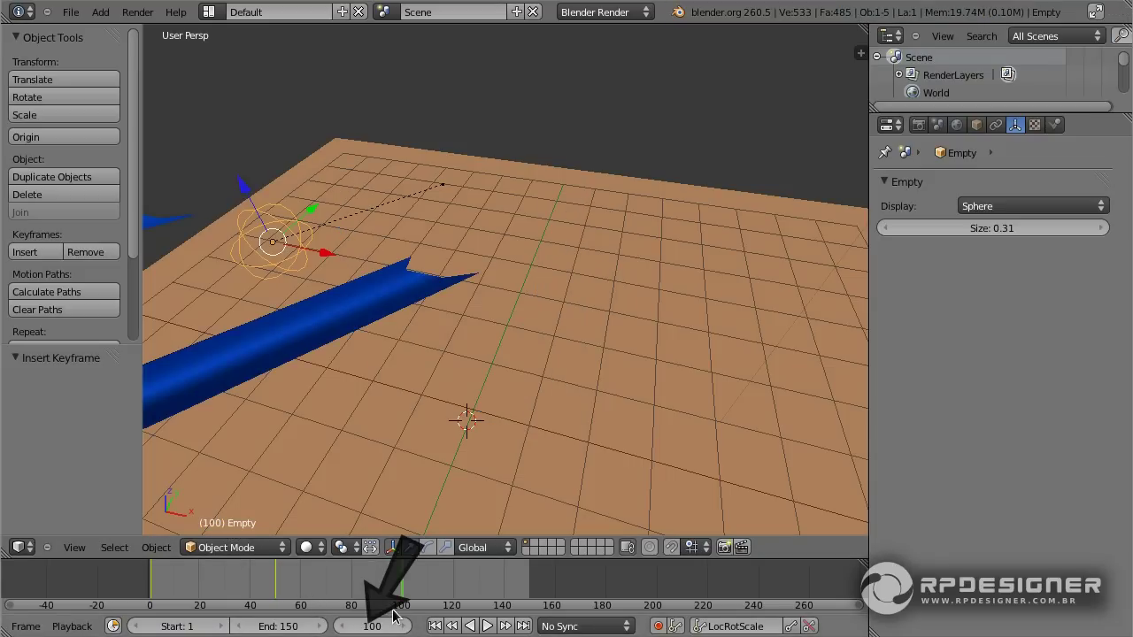
# Step: Move the Empty along X and Y to a new spot and keyframe it
pyautogui.moveTo(328, 263); pyautogui.dragTo(544, 294)
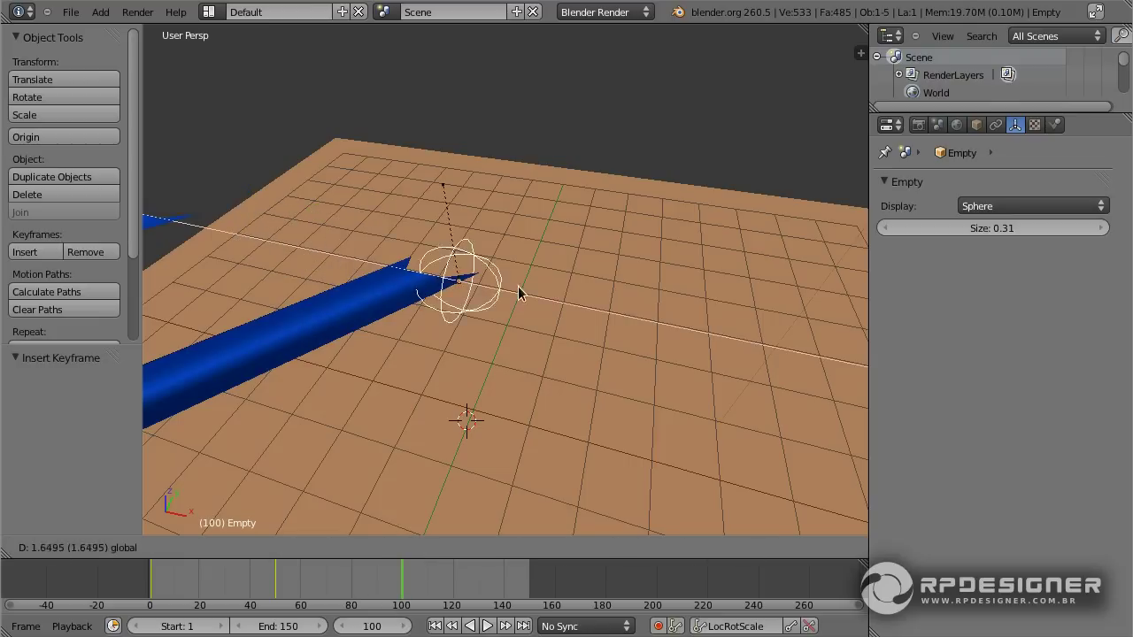
pyautogui.press('g')
pyautogui.press('y')
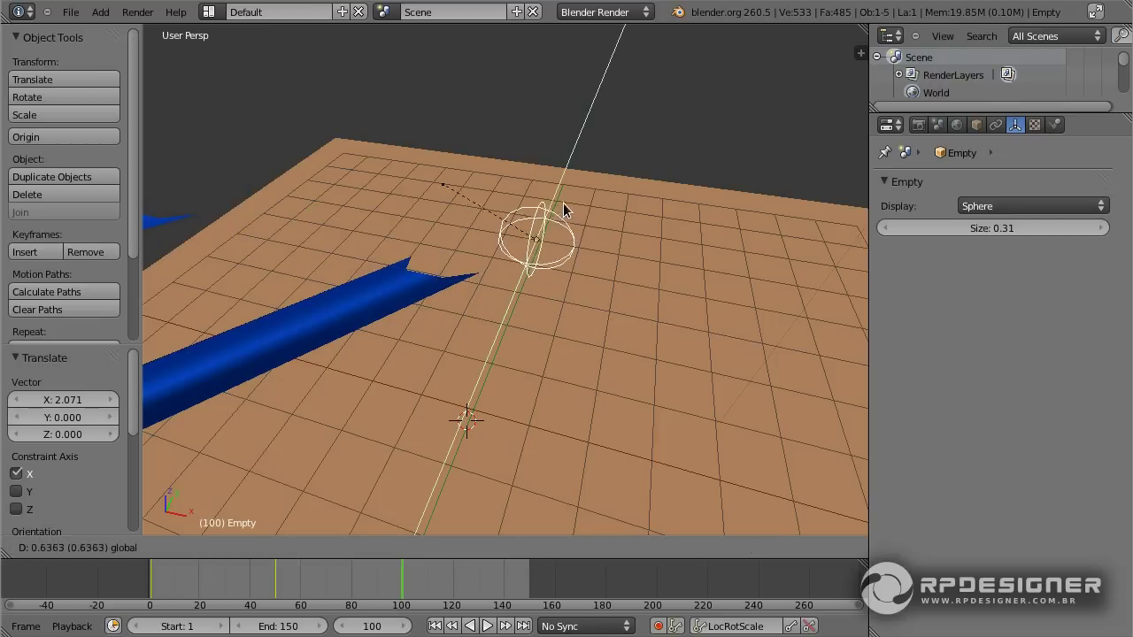
pyautogui.click(573, 180)
pyautogui.moveTo(591, 216); pyautogui.dragTo(618, 226)
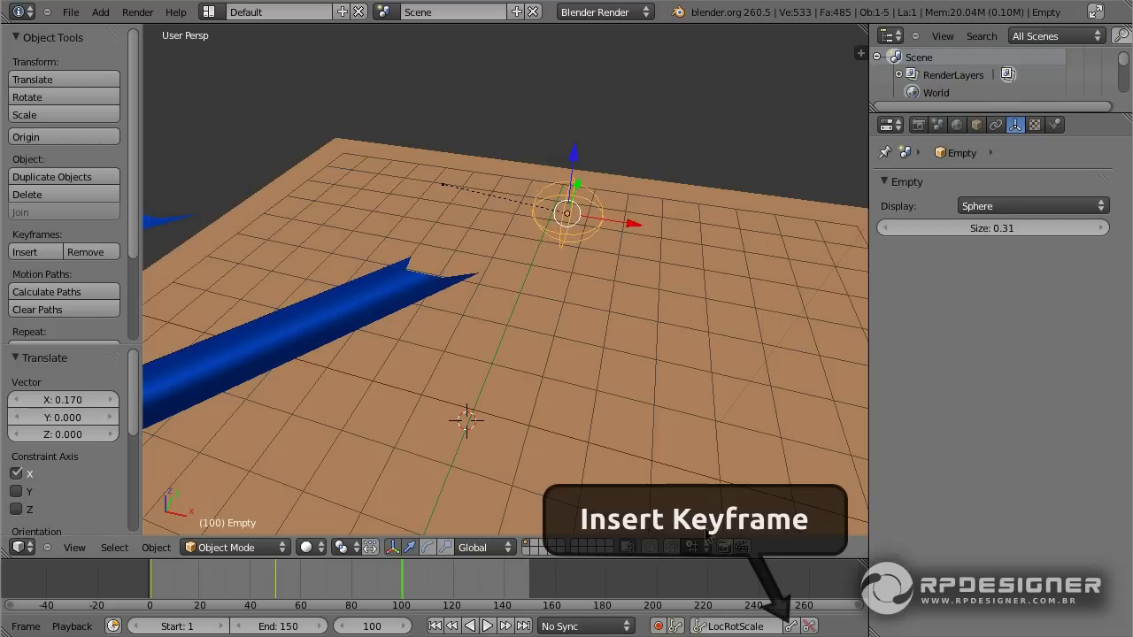
pyautogui.click(793, 628)
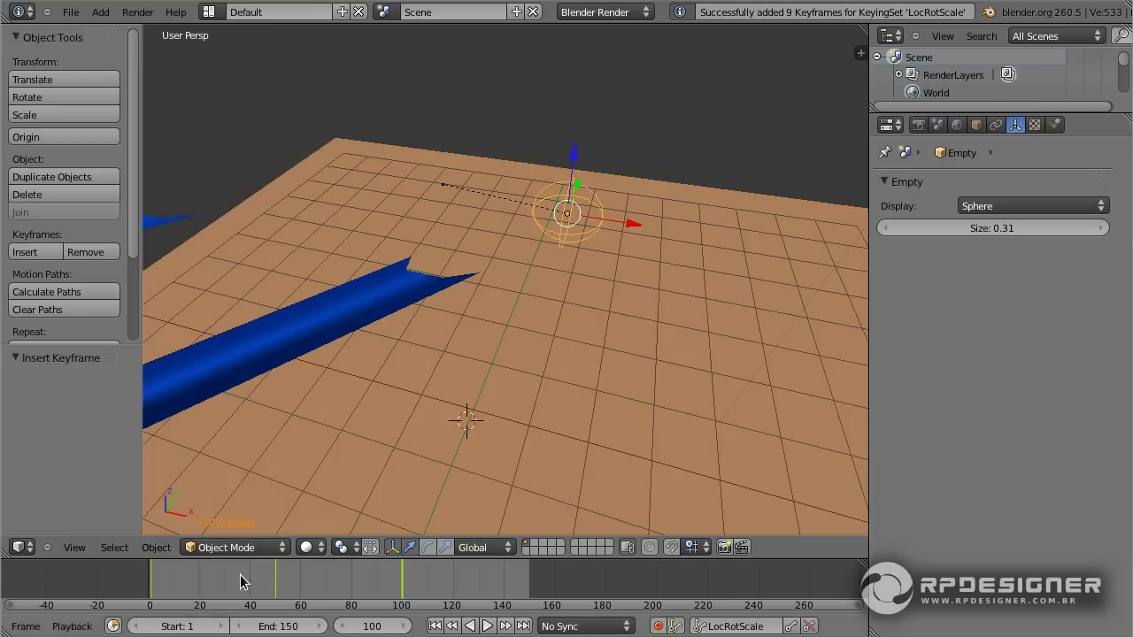
# Step: Play from frame 2, orbiting to watch the blue cloth follow the Empty, then stop at frame 1
pyautogui.click(156, 577)
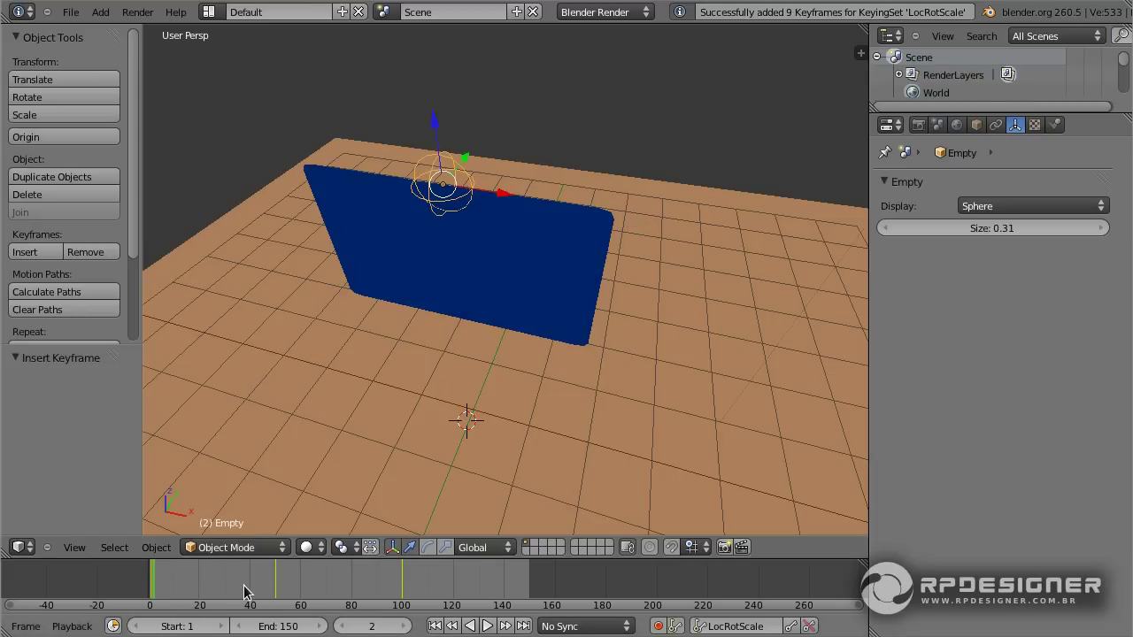
pyautogui.hotkey('alt', 'a')
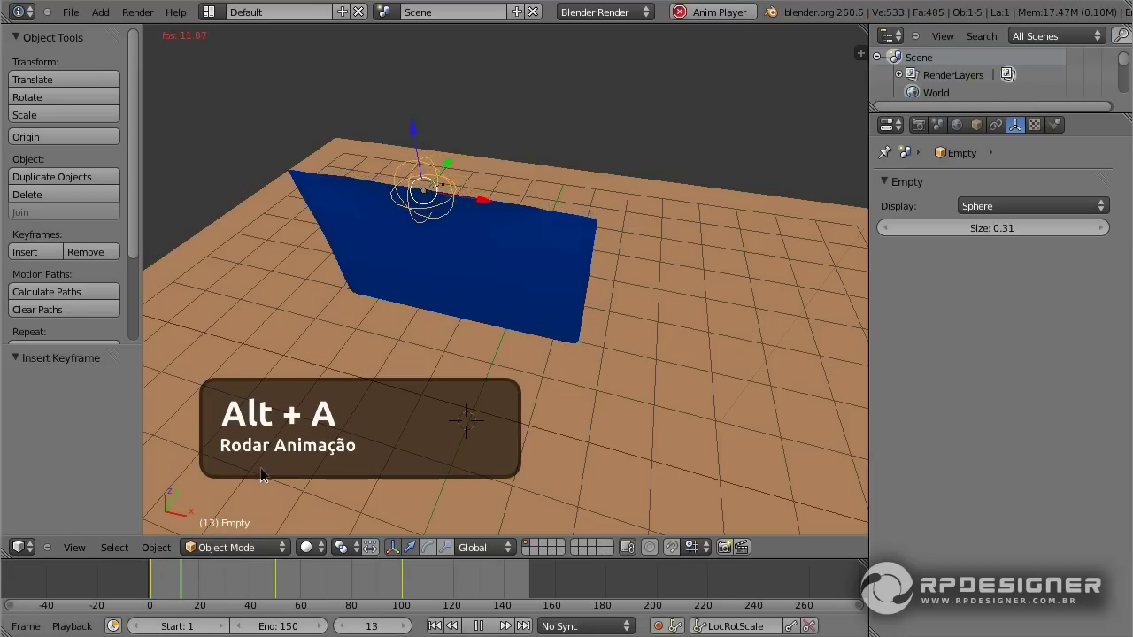
pyautogui.moveTo(395, 344)
pyautogui.mouseDown(button='middle')
pyautogui.moveTo(459, 337)
pyautogui.moveTo(442, 300)
pyautogui.mouseUp(button='middle')
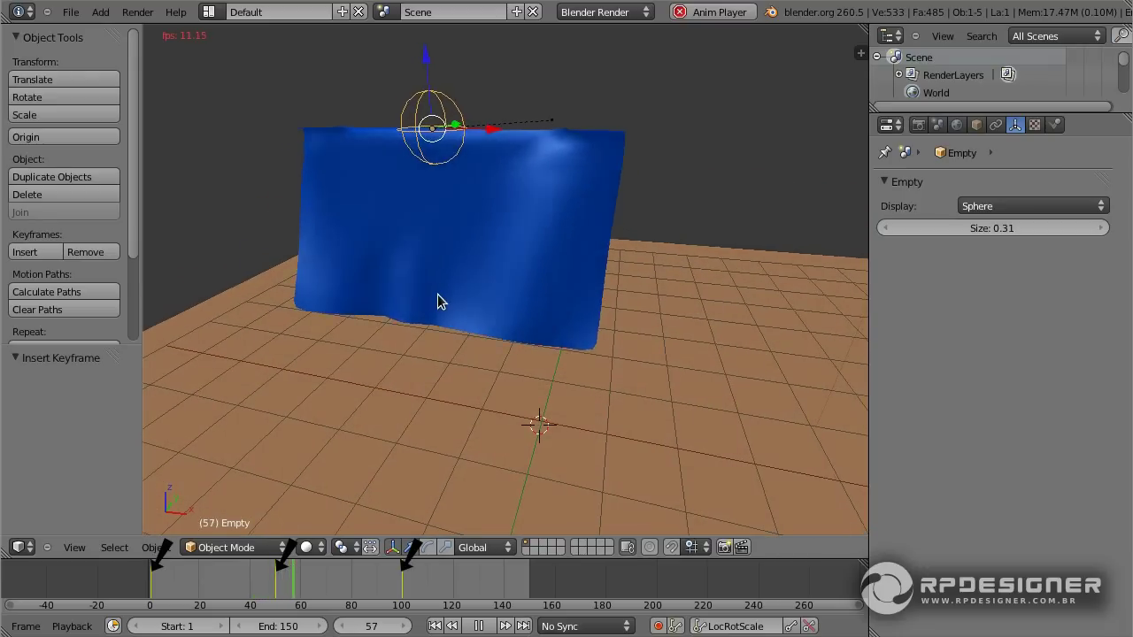
pyautogui.moveTo(469, 340); pyautogui.dragTo(412, 353, button='middle')
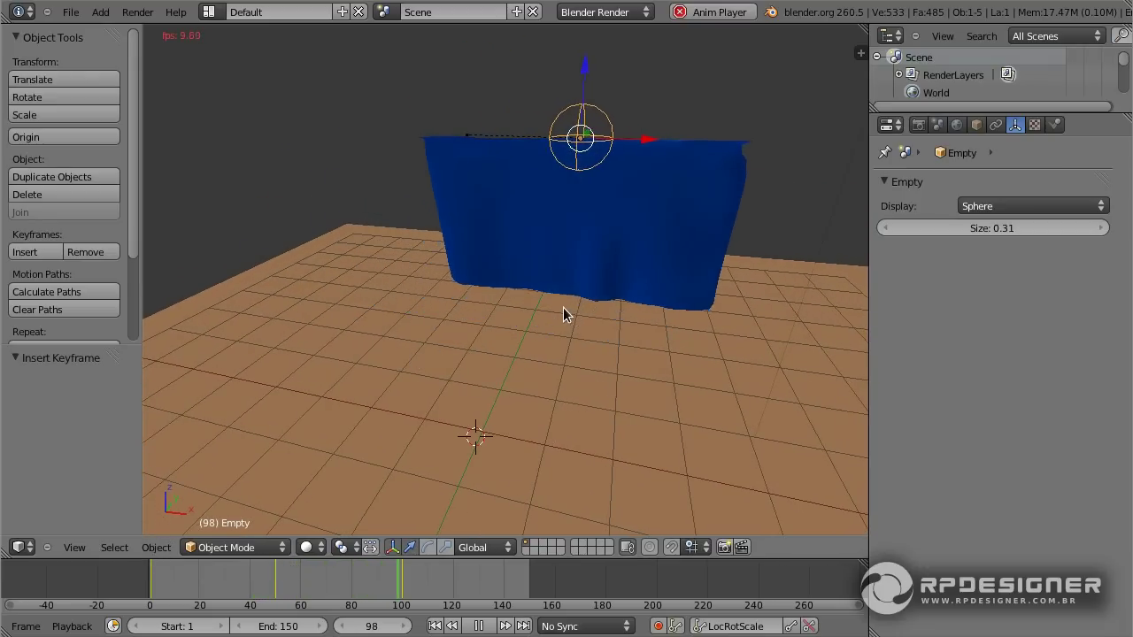
pyautogui.moveTo(523, 325)
pyautogui.mouseDown(button='middle')
pyautogui.moveTo(452, 342)
pyautogui.moveTo(516, 344)
pyautogui.mouseUp(button='middle')
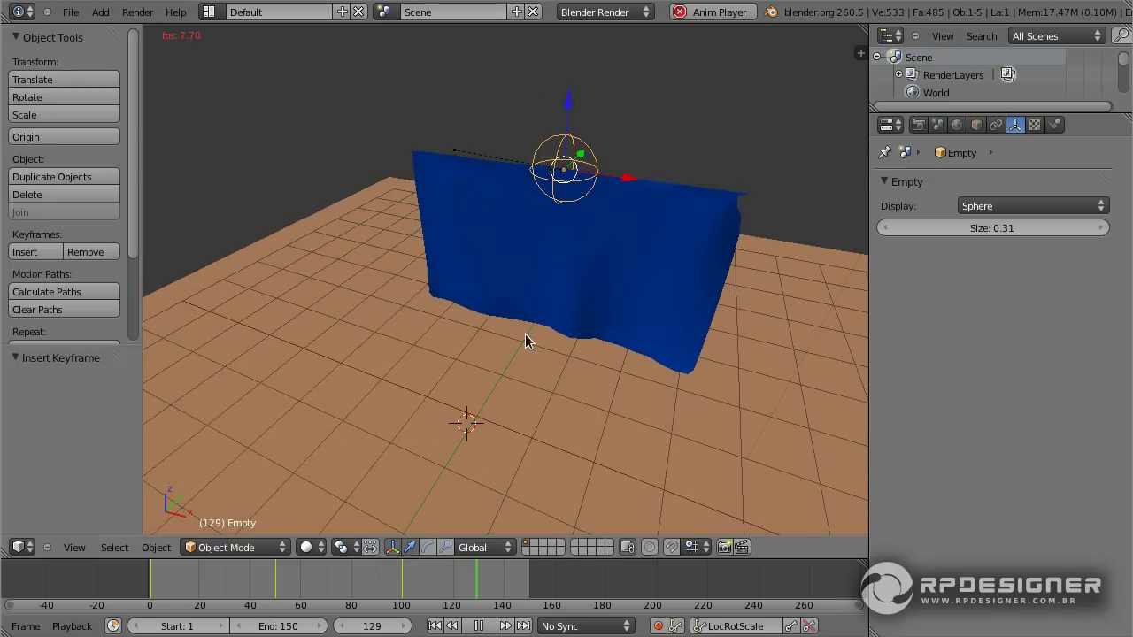
pyautogui.press('Escape')
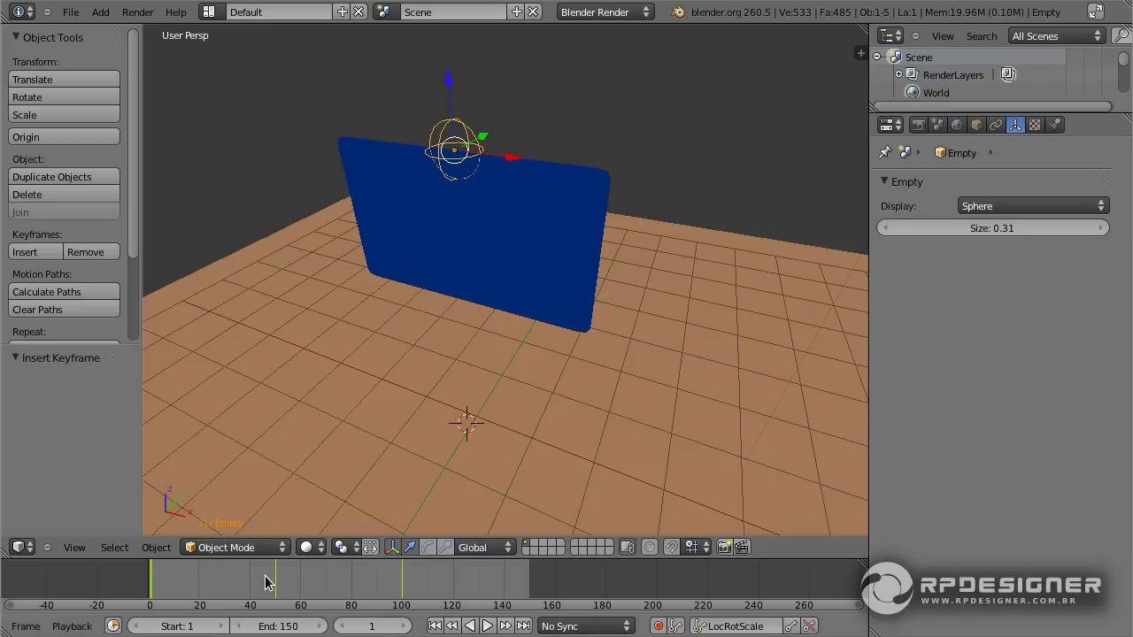
# Step: At frame 50, scale the Empty along X to 0.696 and keyframe it
pyautogui.moveTo(265, 575); pyautogui.dragTo(275, 580)
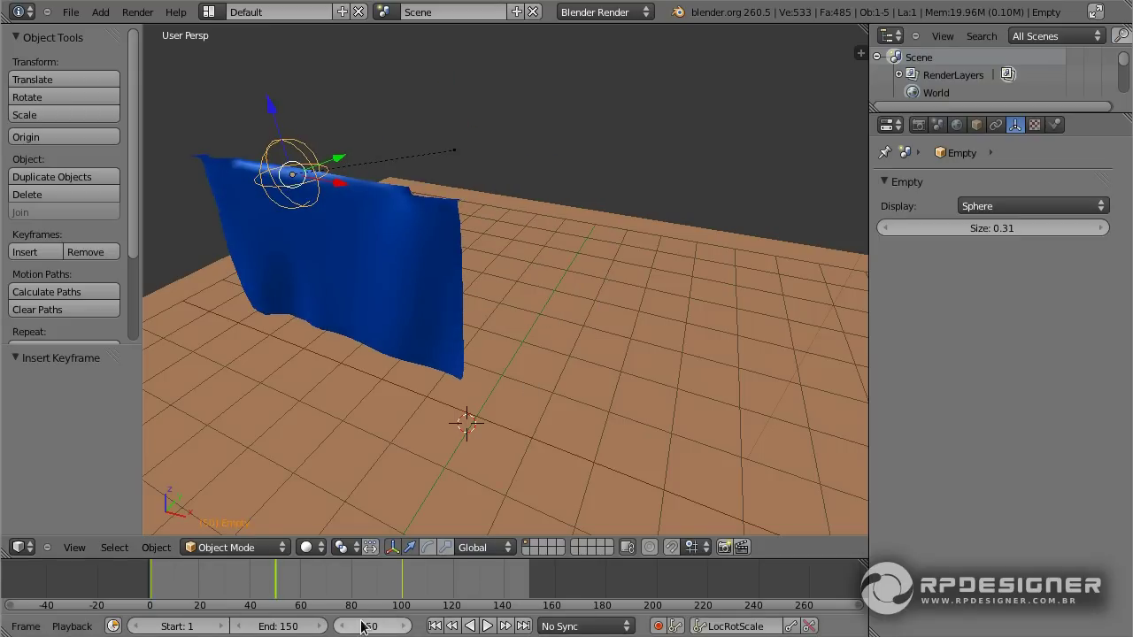
pyautogui.moveTo(337, 217); pyautogui.dragTo(410, 195, button='middle')
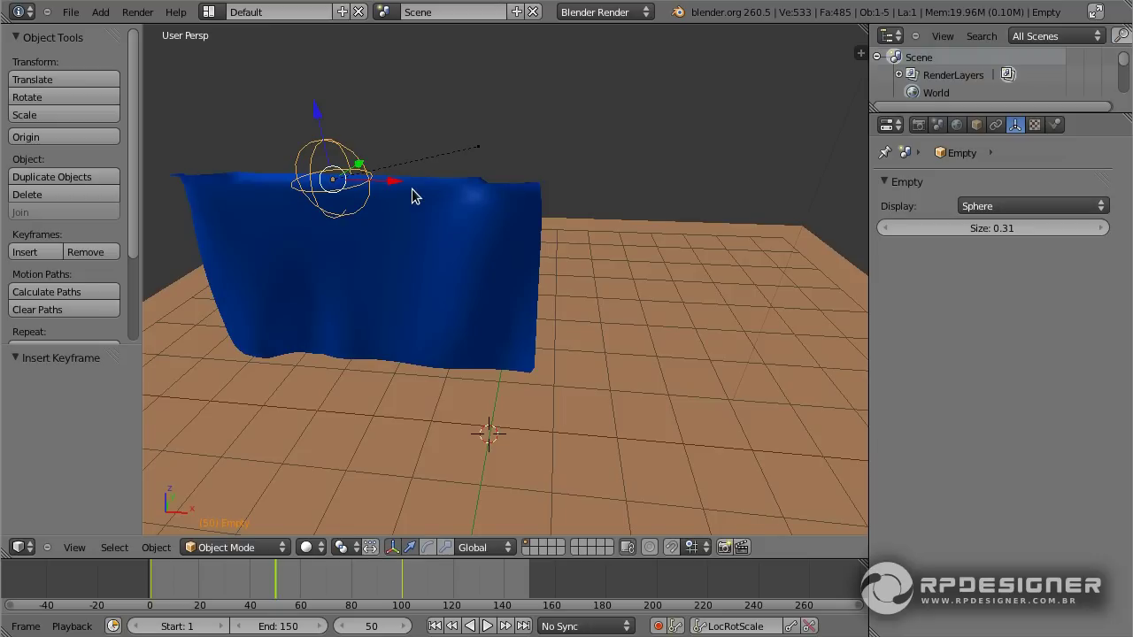
pyautogui.press('s')
pyautogui.press('x')
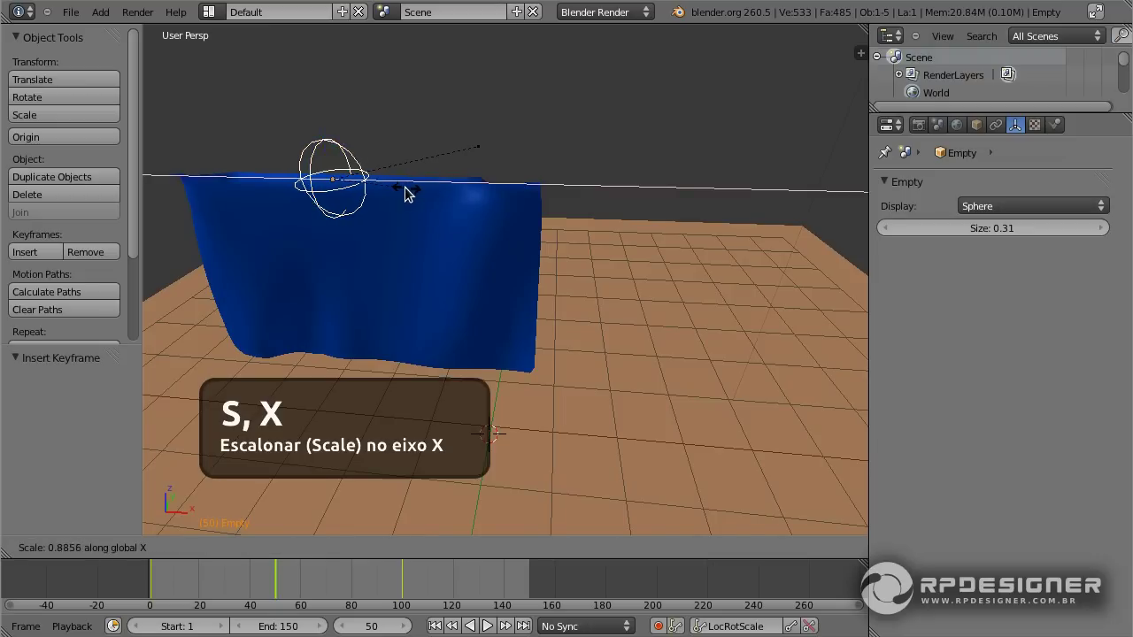
pyautogui.click(397, 189)
pyautogui.moveTo(398, 190)
pyautogui.mouseDown(button='middle')
pyautogui.moveTo(416, 199)
pyautogui.moveTo(407, 201)
pyautogui.mouseUp(button='middle')
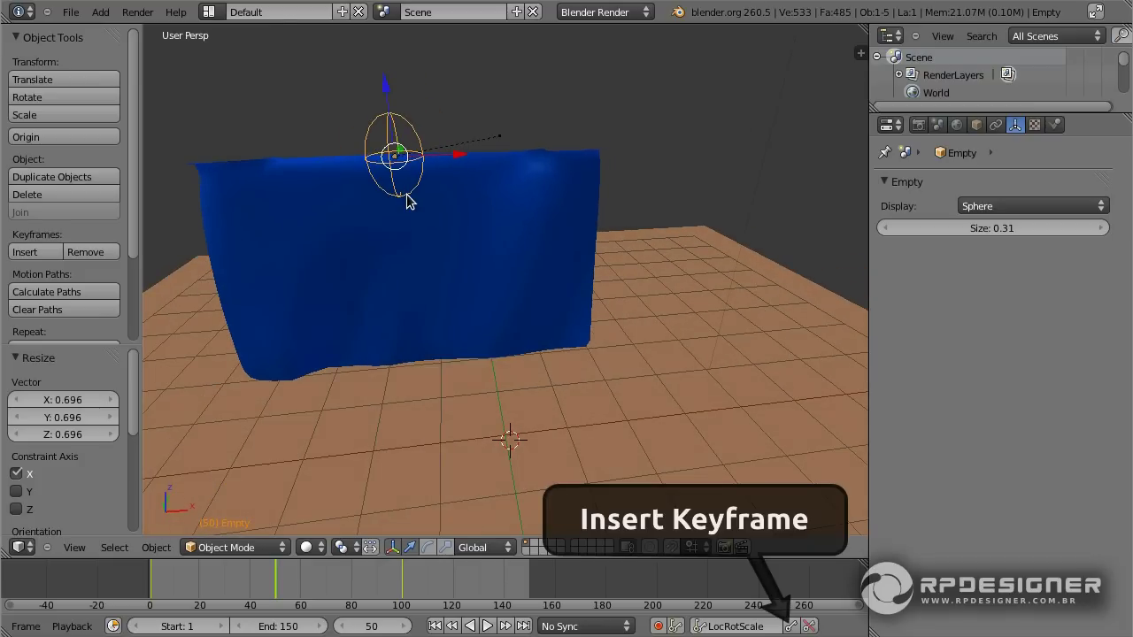
pyautogui.click(791, 626)
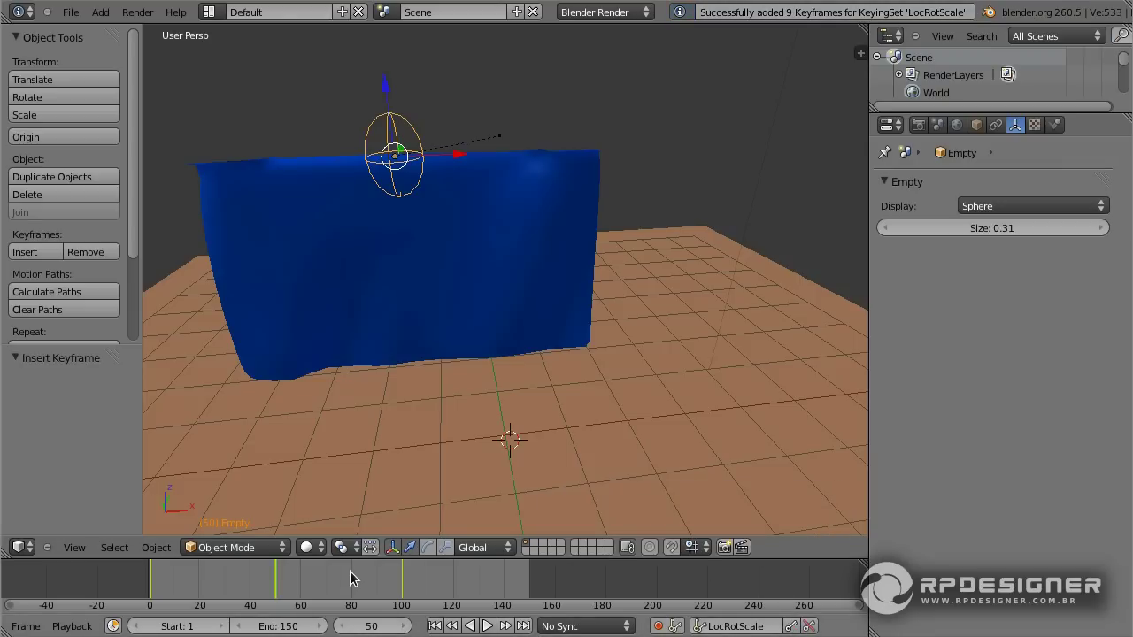
# Step: At frame 100, scale the Empty along X to 0.768
pyautogui.moveTo(350, 571); pyautogui.dragTo(404, 576)
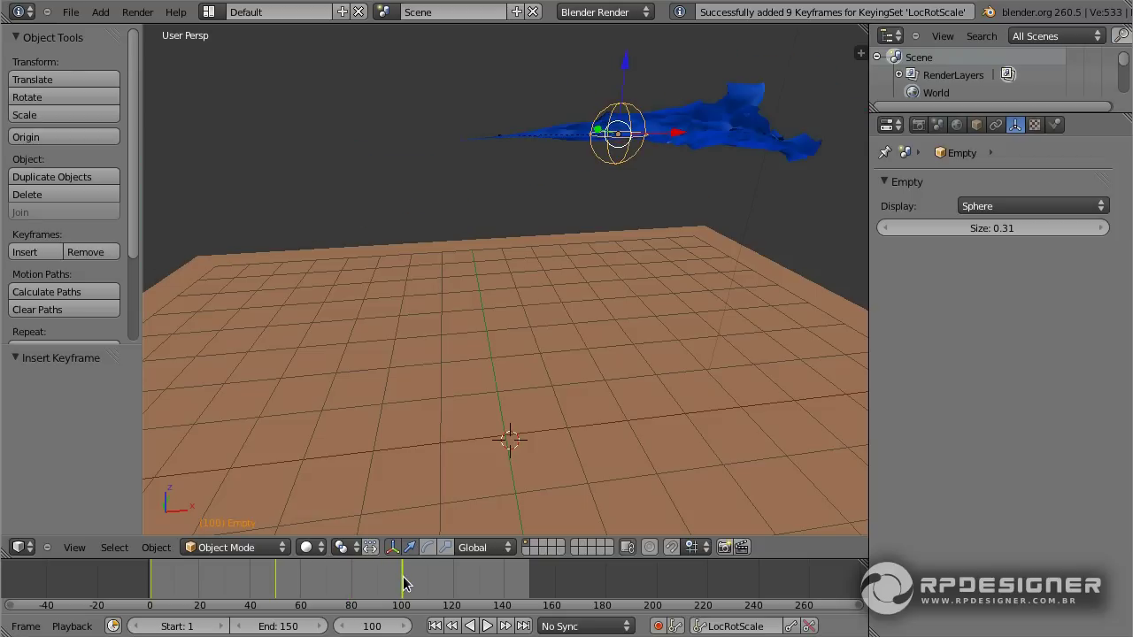
pyautogui.press('Left')
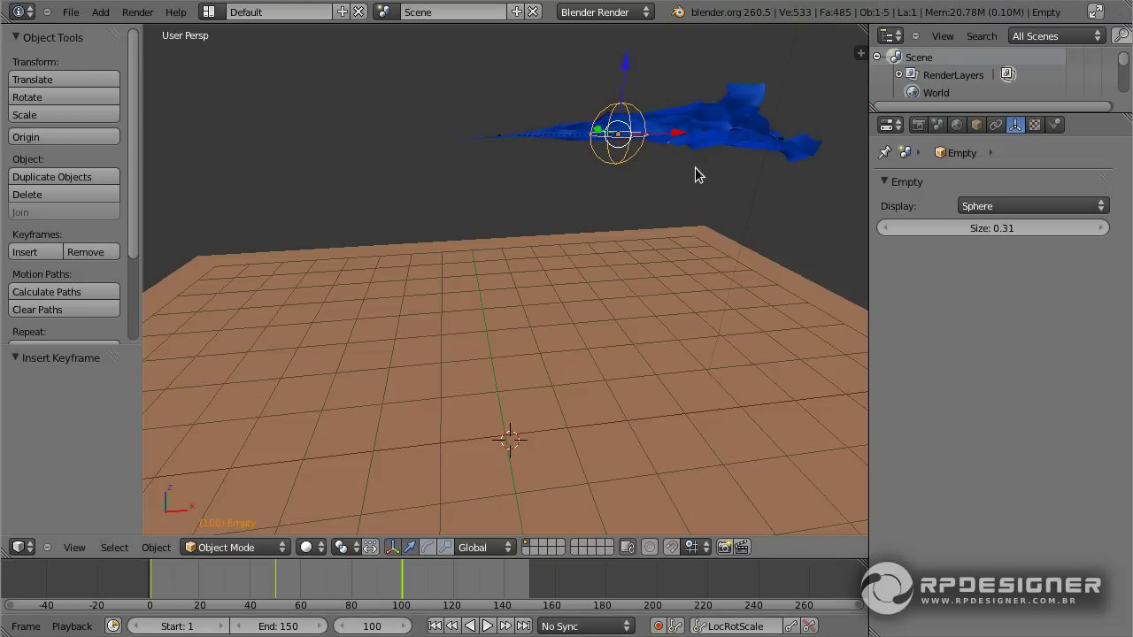
pyautogui.moveTo(695, 167); pyautogui.dragTo(667, 163, button='middle')
pyautogui.press('s')
pyautogui.press('x')
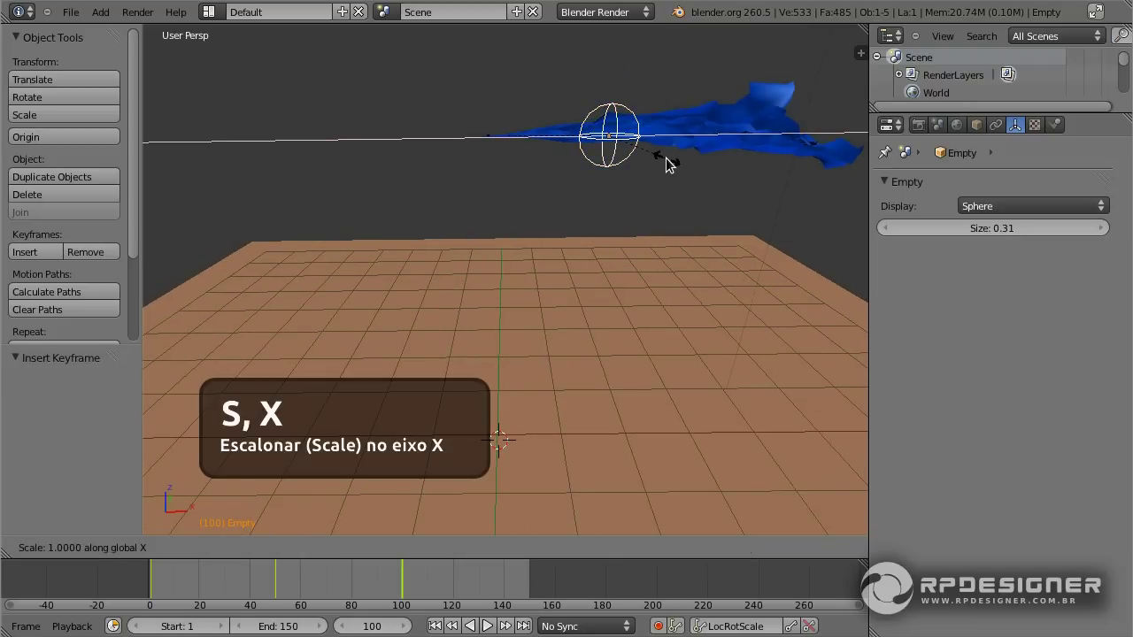
pyautogui.click(653, 156)
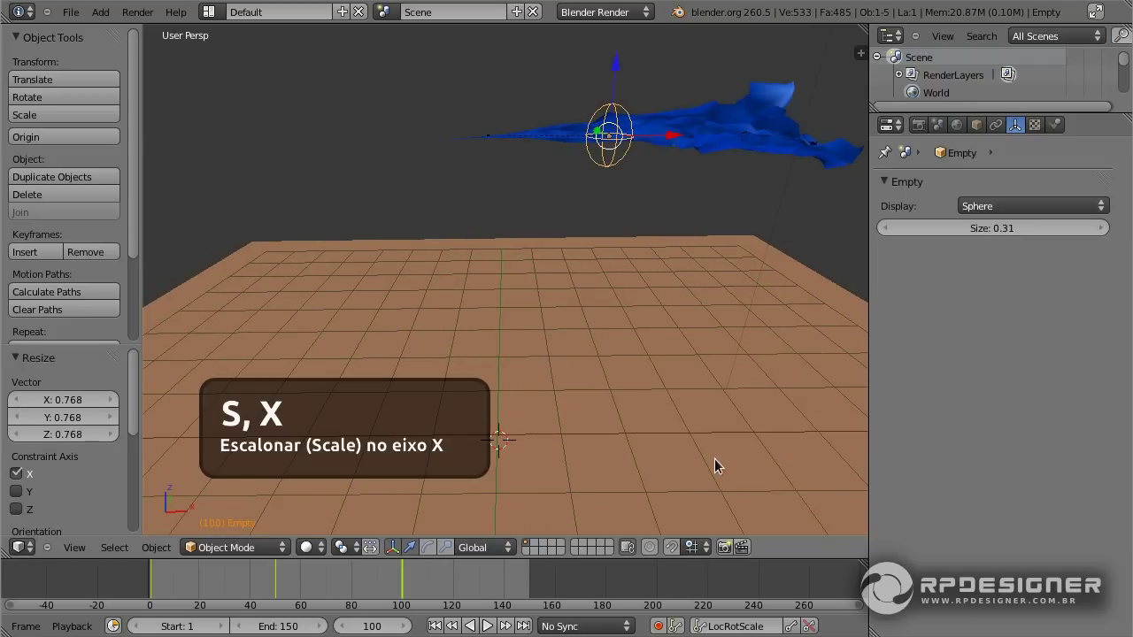
# Step: Move the Empty 0.296 along Y, keyframe its transform, and return to frame 1
pyautogui.moveTo(647, 264)
pyautogui.mouseDown(button='middle')
pyautogui.moveTo(587, 310)
pyautogui.moveTo(580, 232)
pyautogui.mouseUp(button='middle')
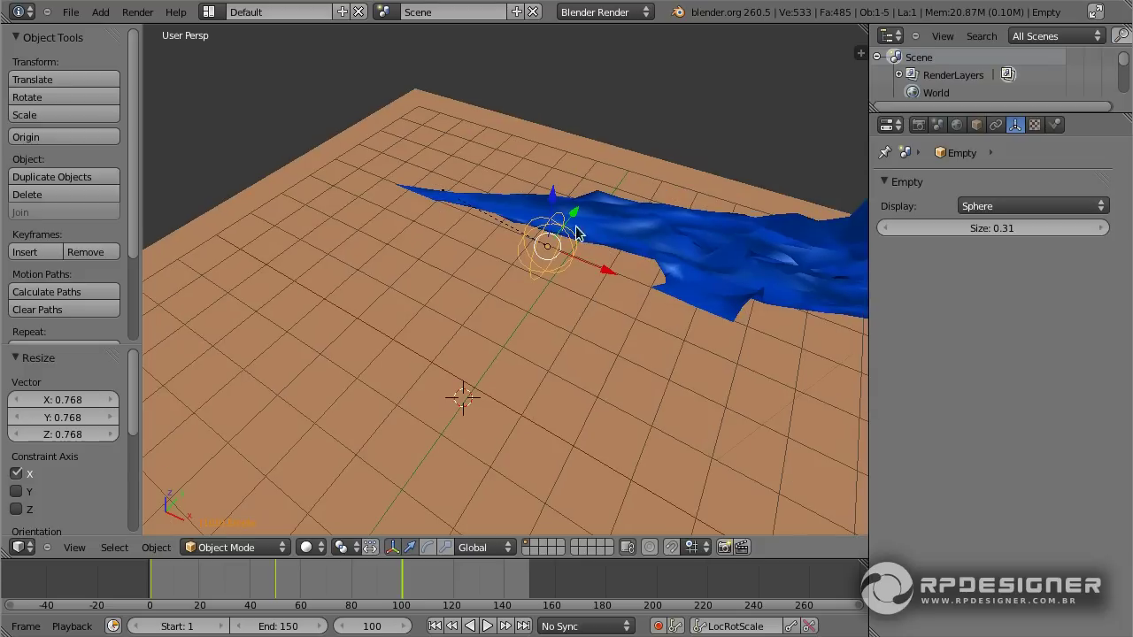
pyautogui.press('g')
pyautogui.press('y')
pyautogui.click(595, 197)
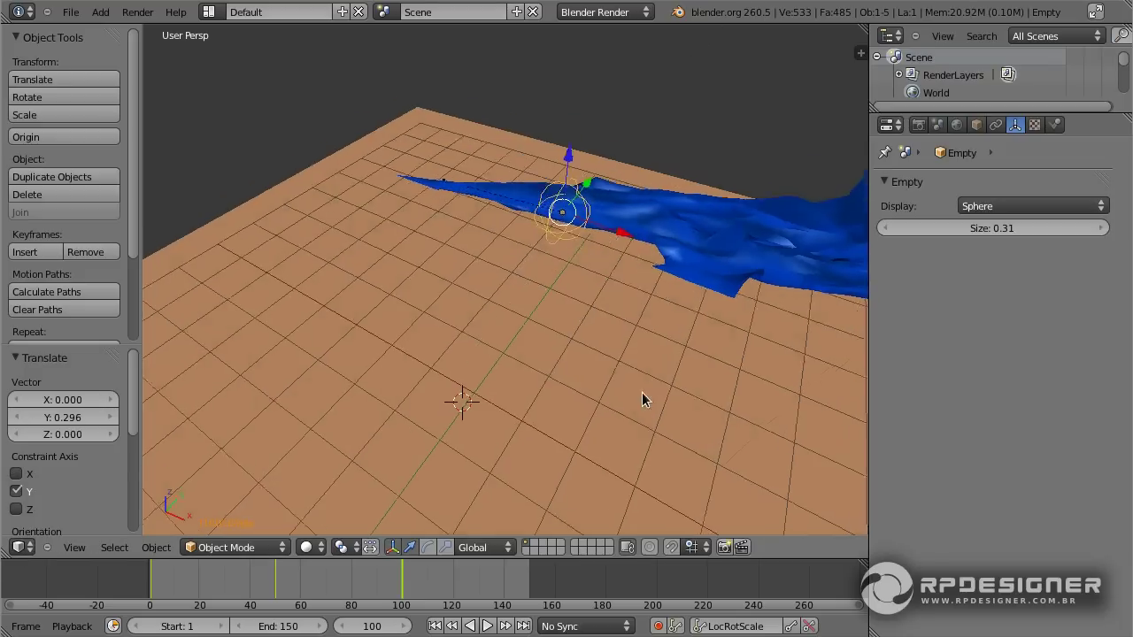
pyautogui.moveTo(642, 393); pyautogui.dragTo(733, 511, button='middle')
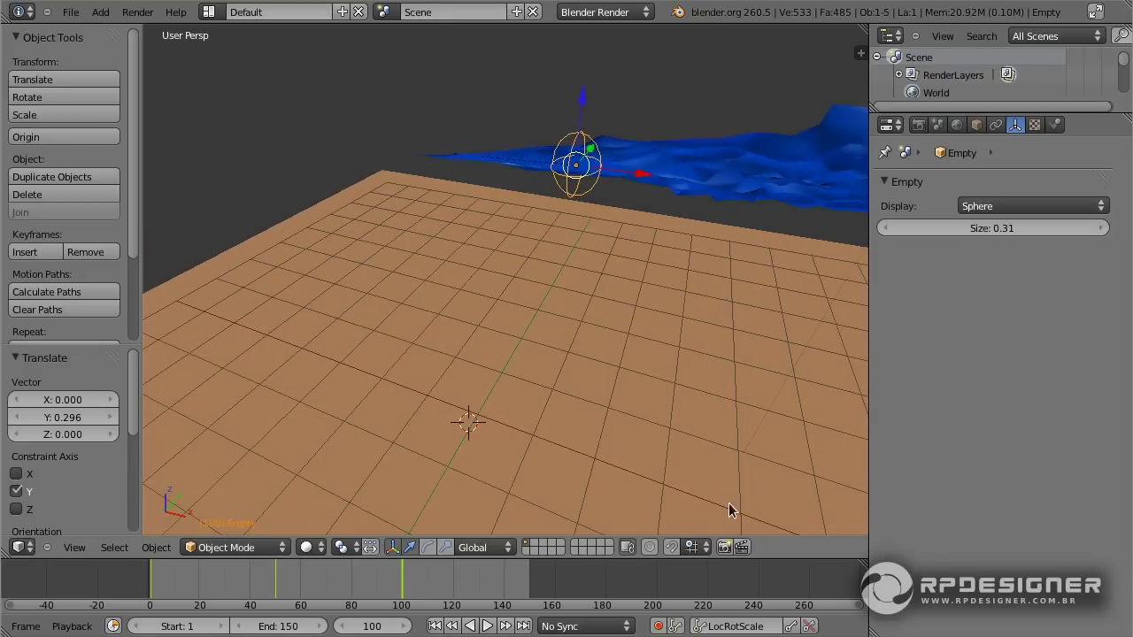
pyautogui.click(792, 626)
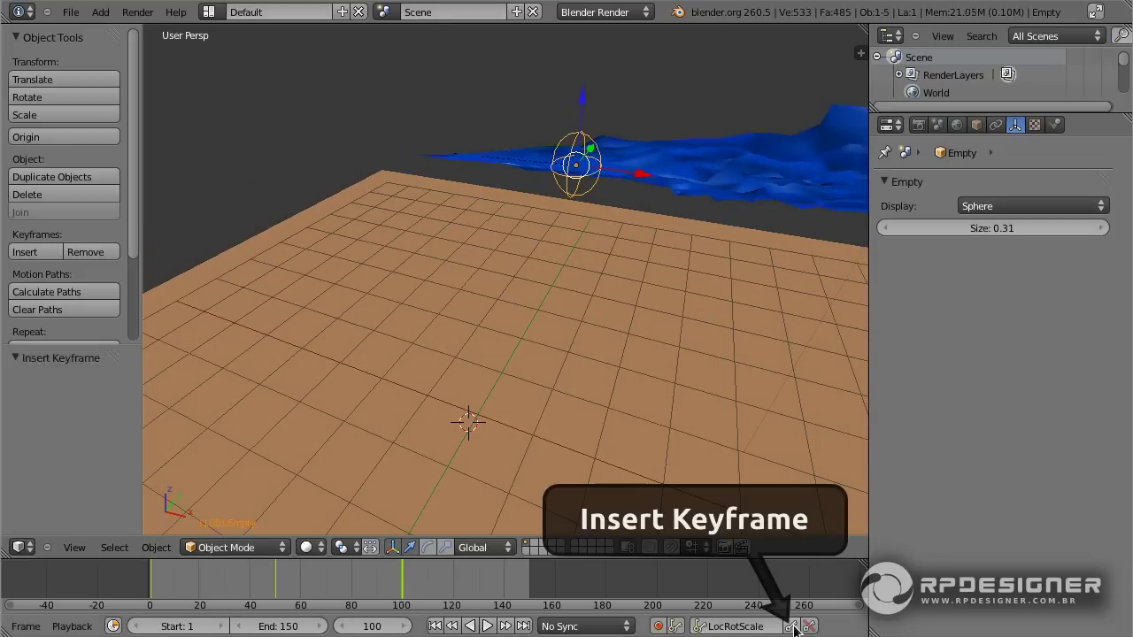
pyautogui.hotkey('shift', 'Left')
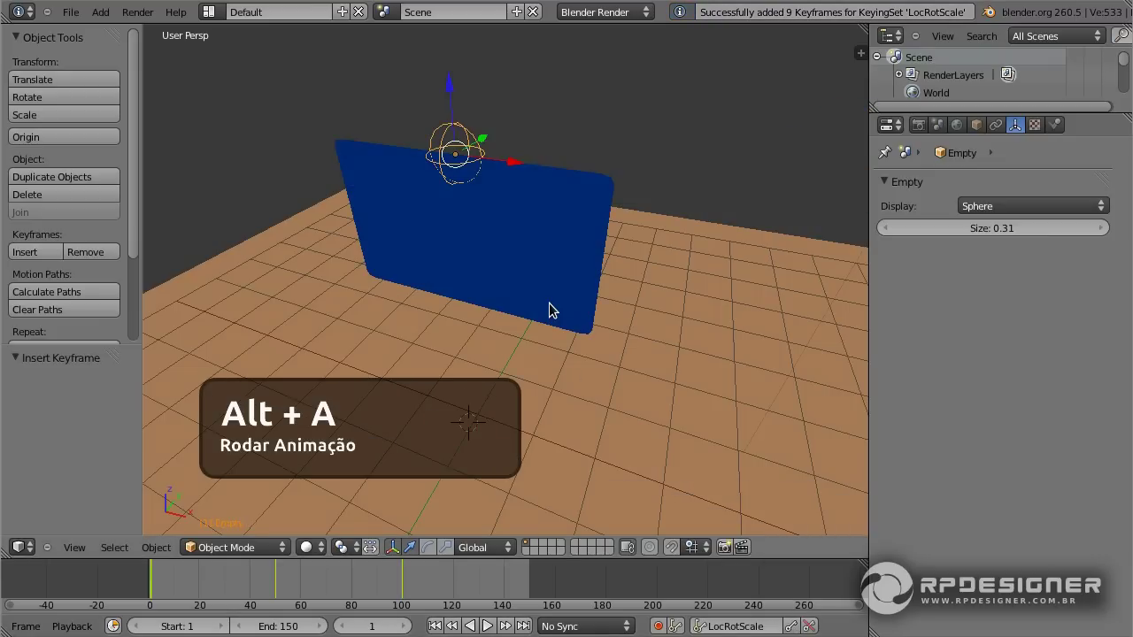
pyautogui.hotkey('alt', 'a')
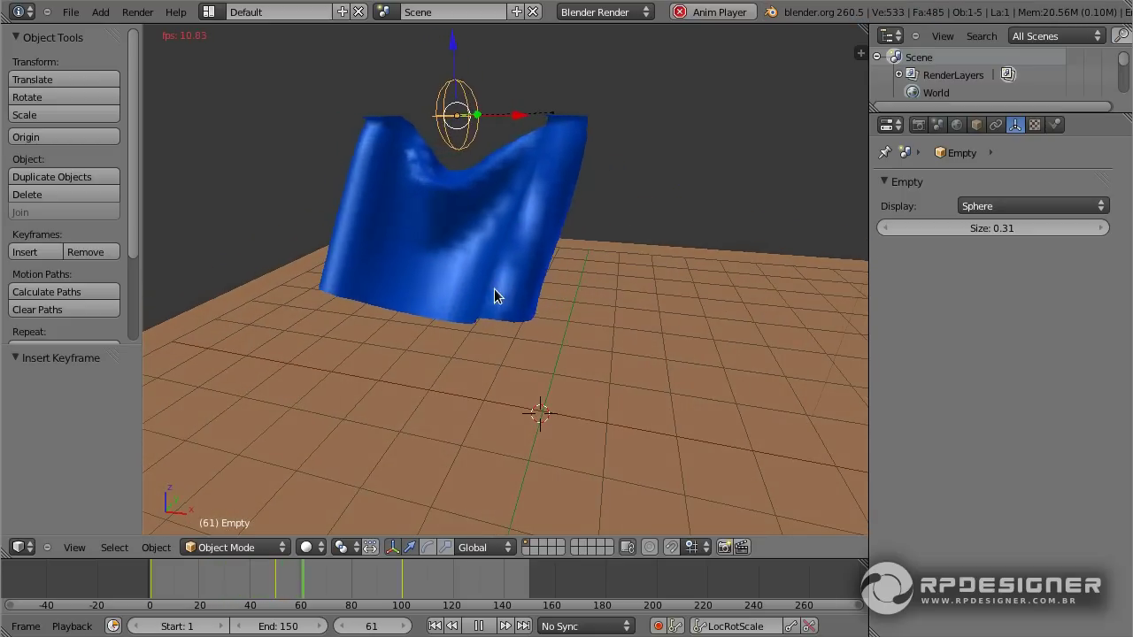
pyautogui.moveTo(496, 280); pyautogui.dragTo(454, 320, button='middle')
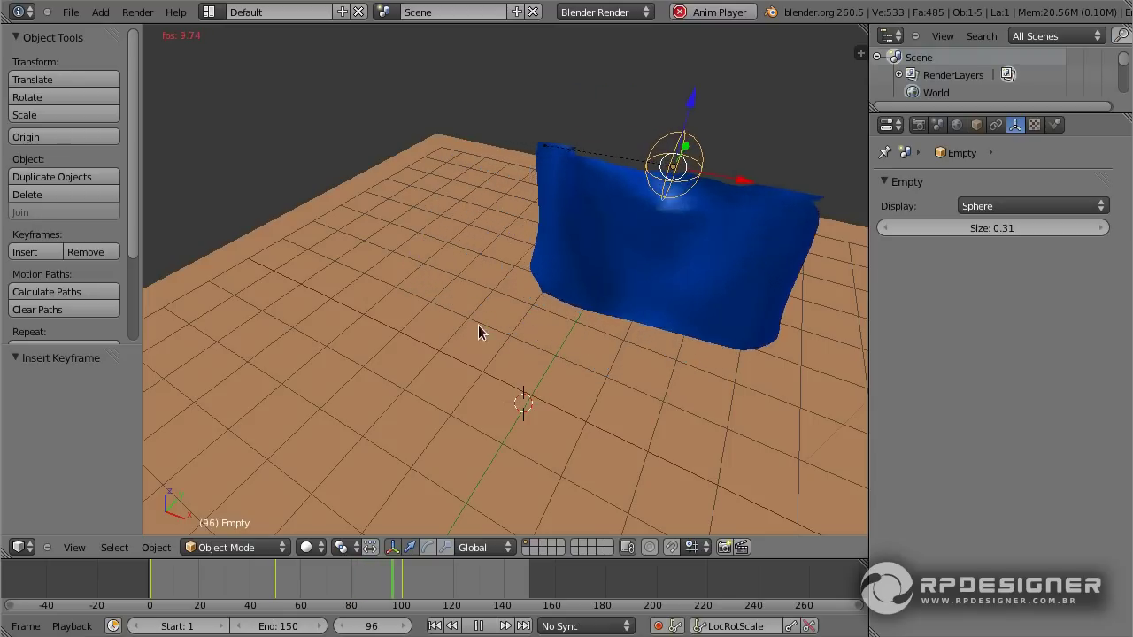
pyautogui.moveTo(687, 268); pyautogui.dragTo(624, 278, button='middle')
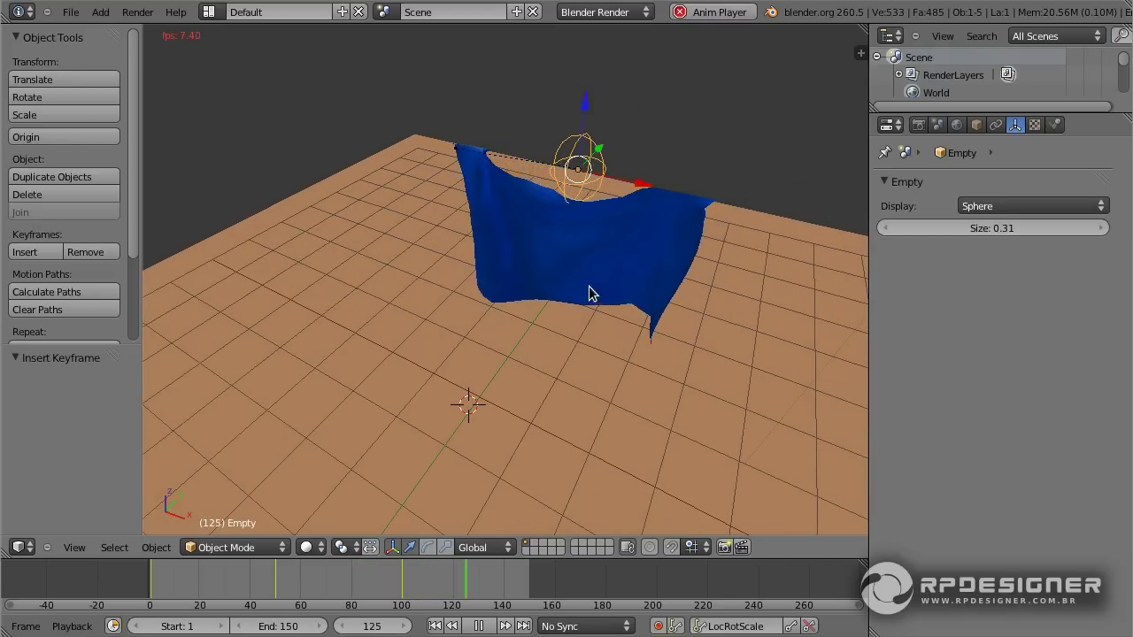
pyautogui.moveTo(579, 278); pyautogui.dragTo(605, 263, button='middle')
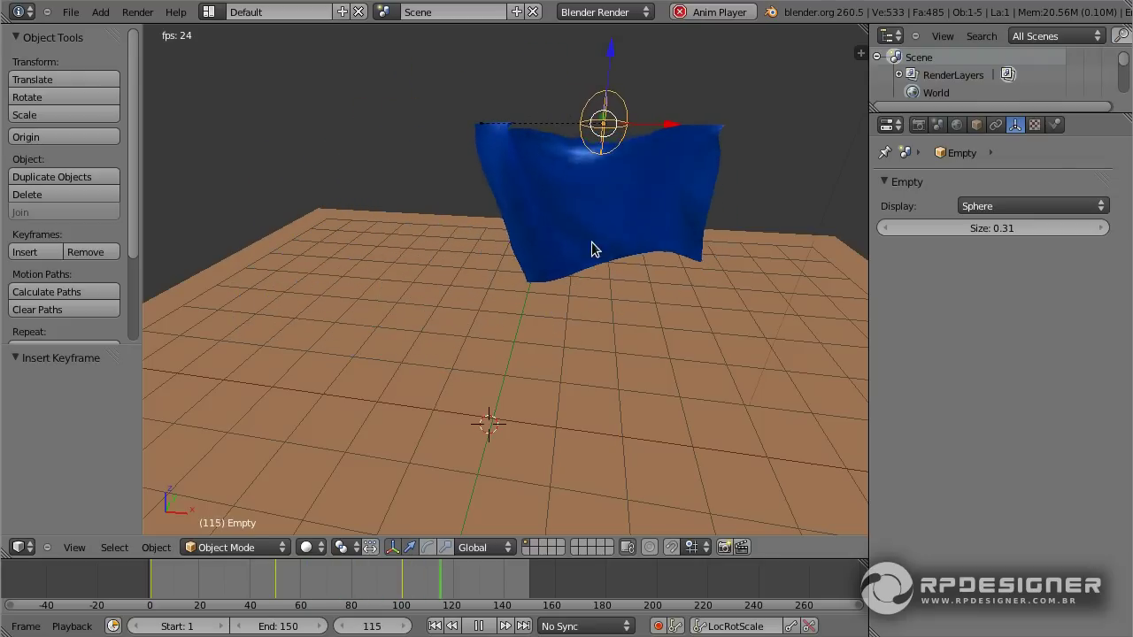
pyautogui.press('Escape')
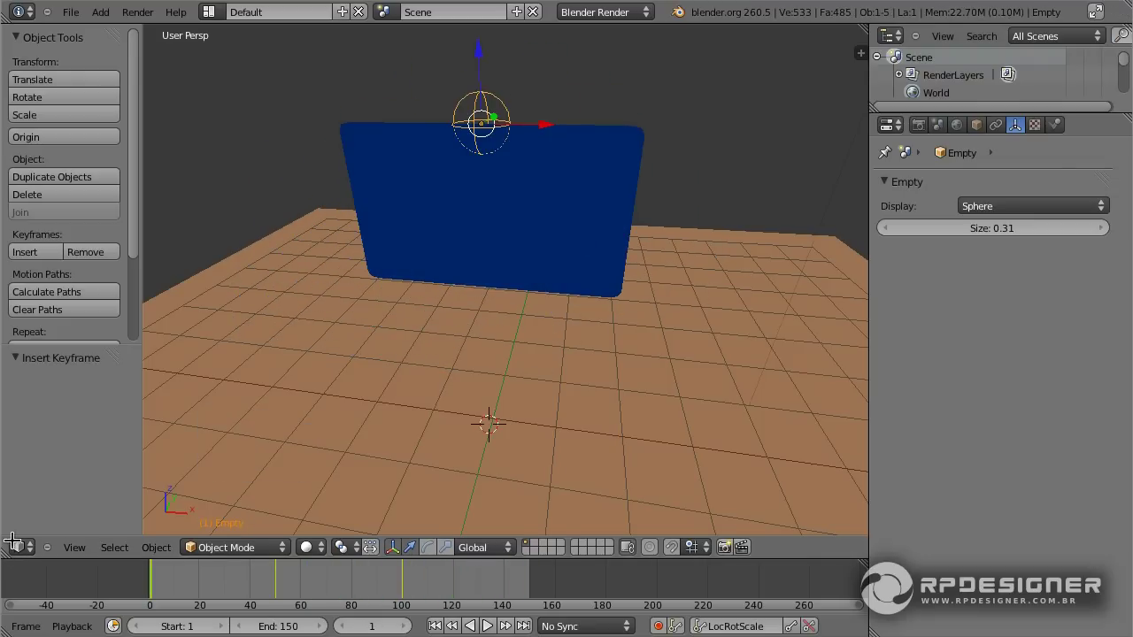
# Step: Split off a lower Dope Sheet showing the empty's keys at 1, 50 and 100, then preview playback
pyautogui.moveTo(16, 537); pyautogui.dragTo(25, 395)
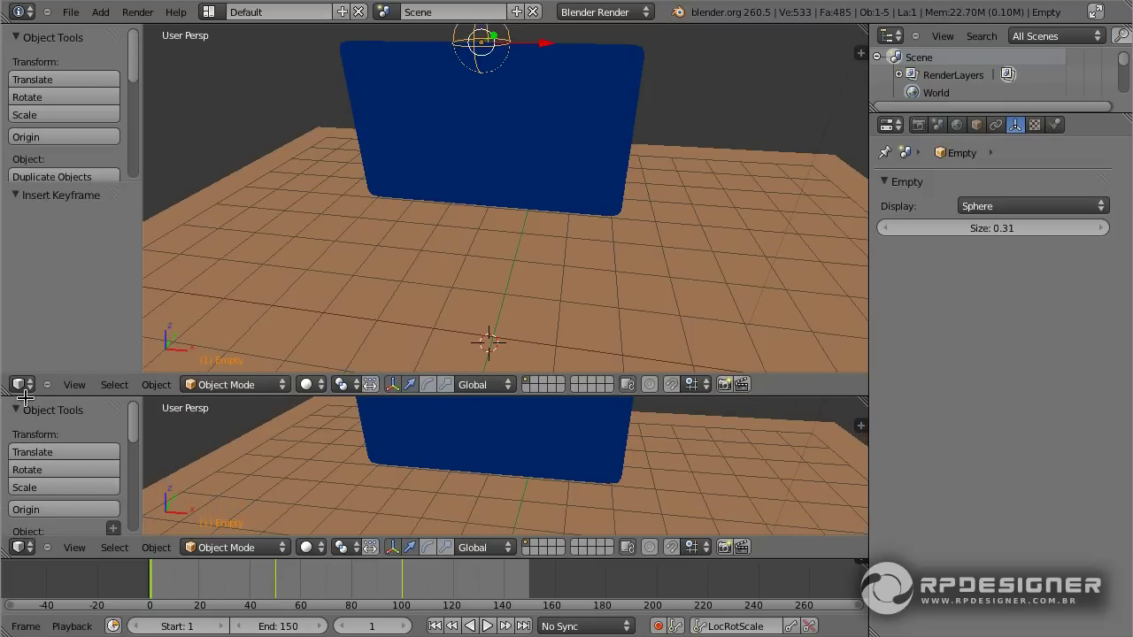
pyautogui.click(21, 547)
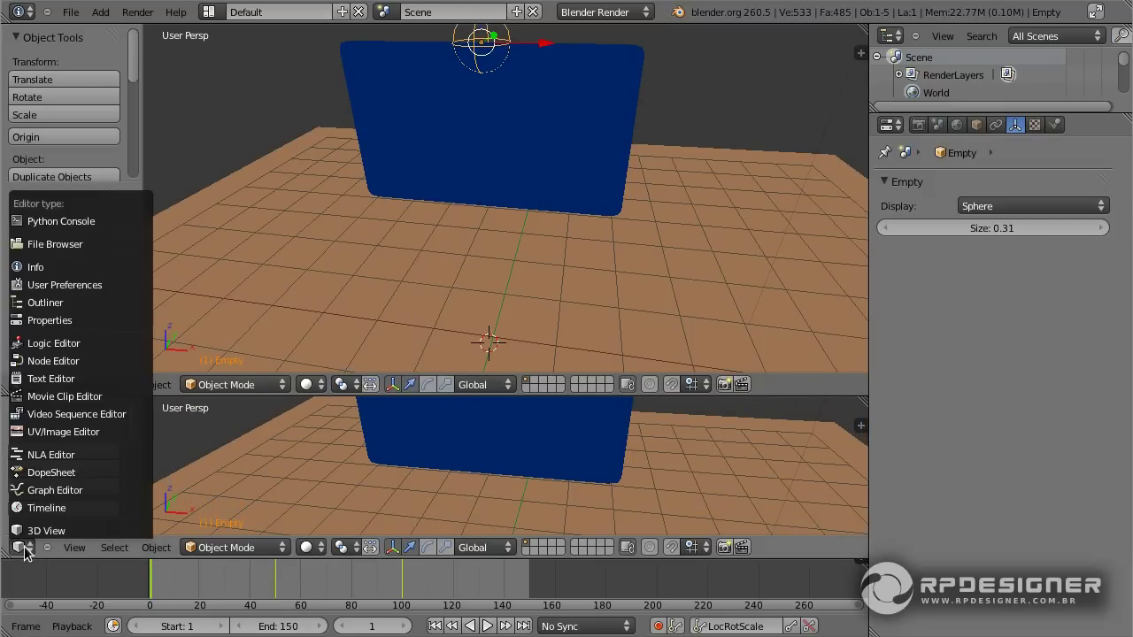
pyautogui.click(52, 475)
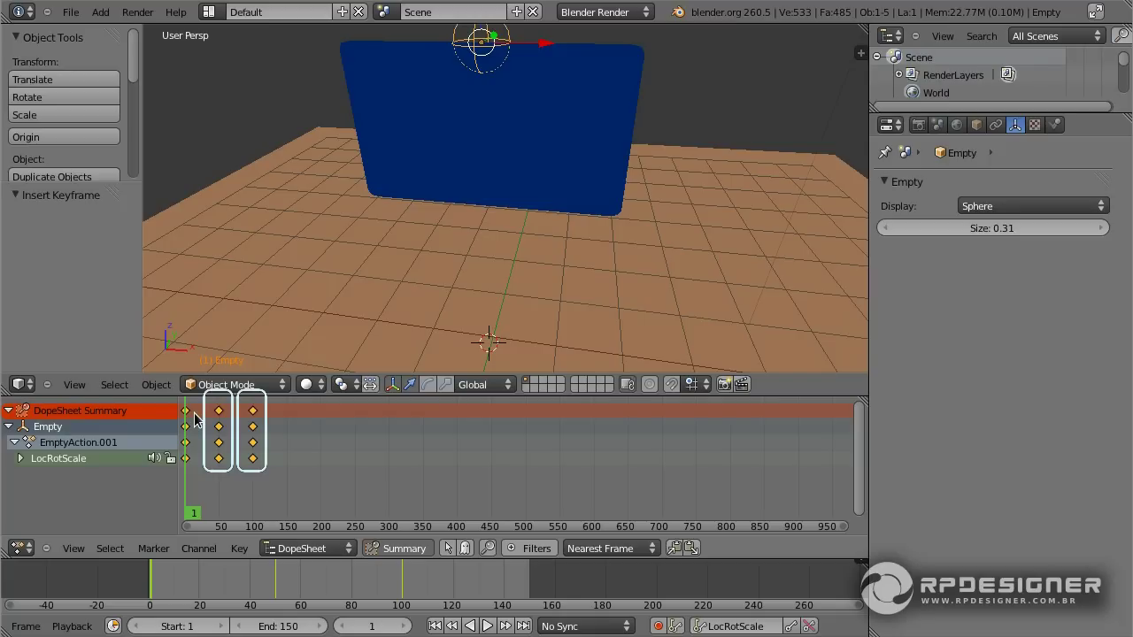
pyautogui.hotkey('alt', 'a')
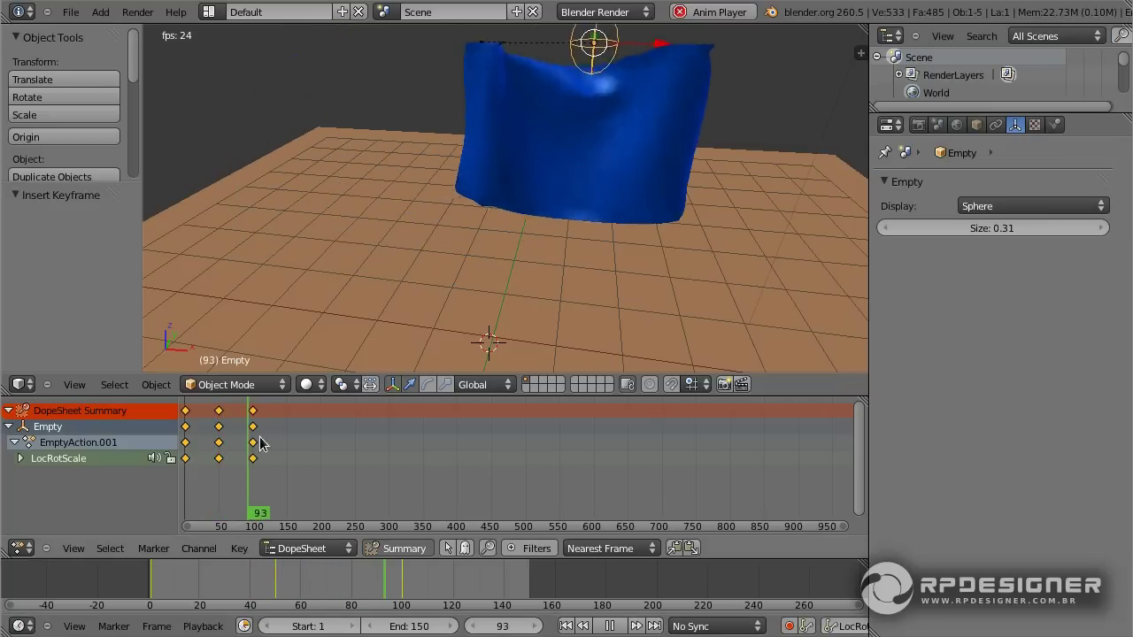
pyautogui.press('Escape')
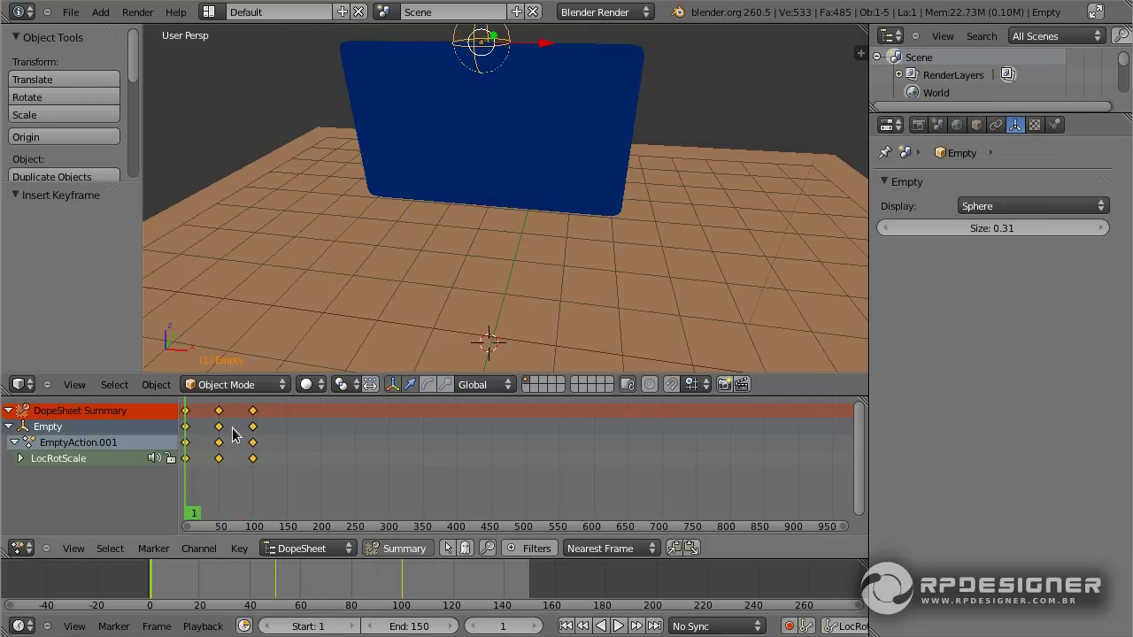
# Step: Box-select the frame 100 keyframe column and move it to frame 150
pyautogui.press('a')
pyautogui.press('b')
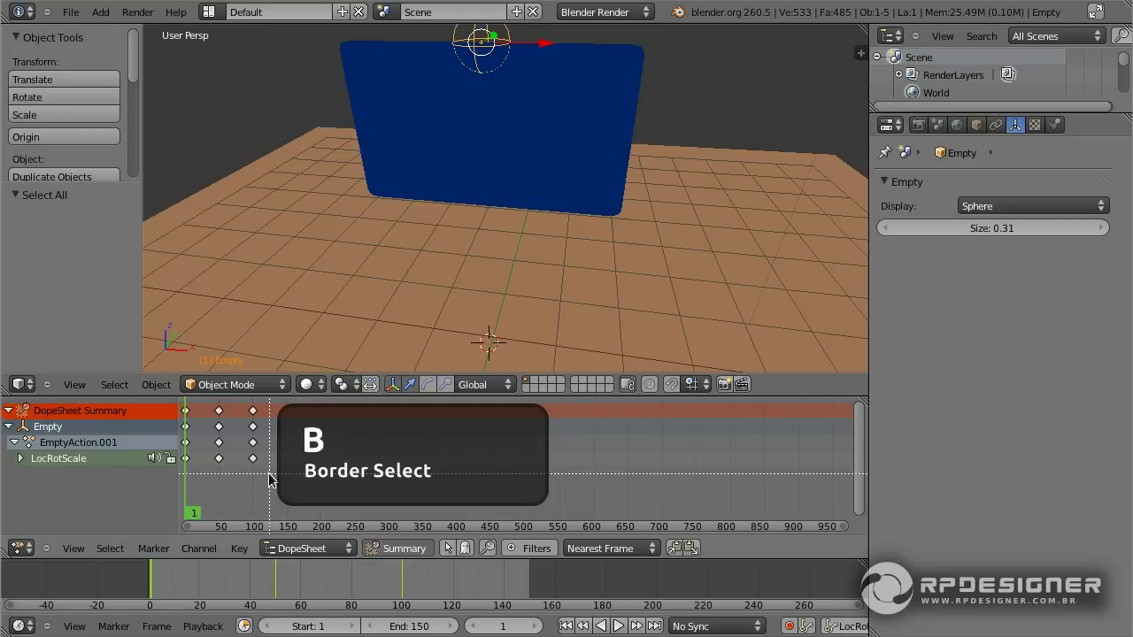
pyautogui.moveTo(269, 477); pyautogui.dragTo(248, 405)
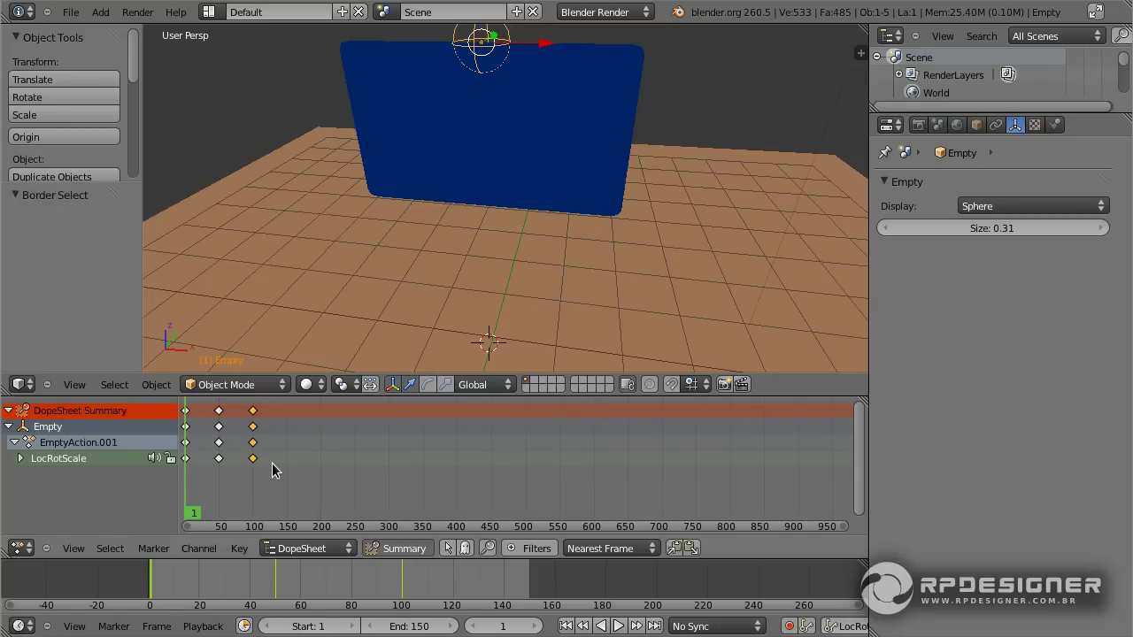
pyautogui.press('g')
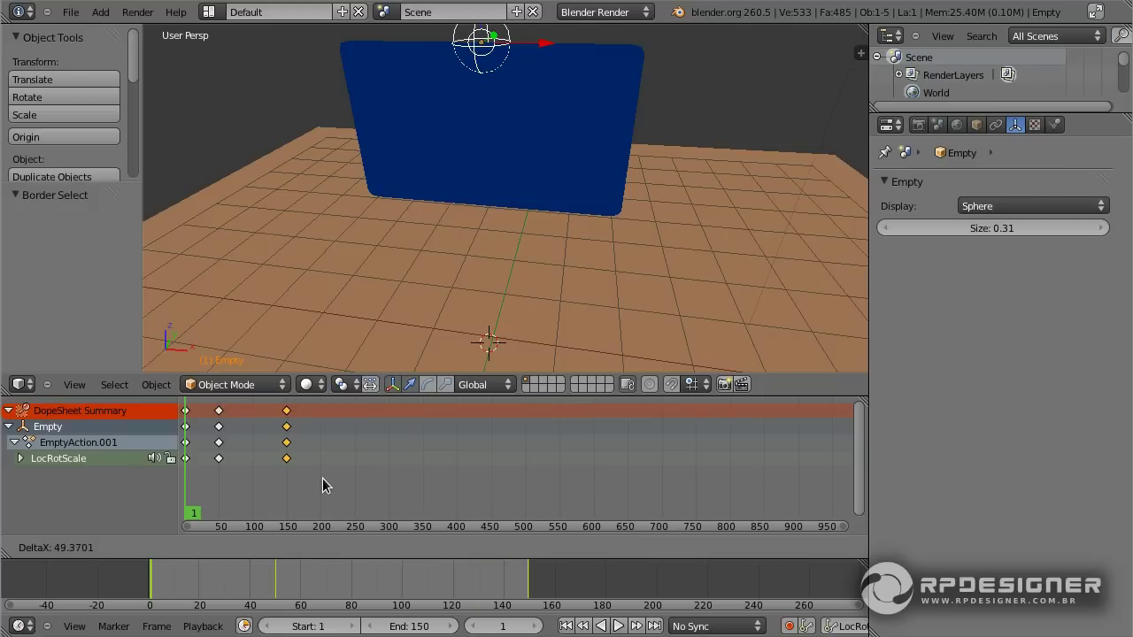
pyautogui.click(323, 478)
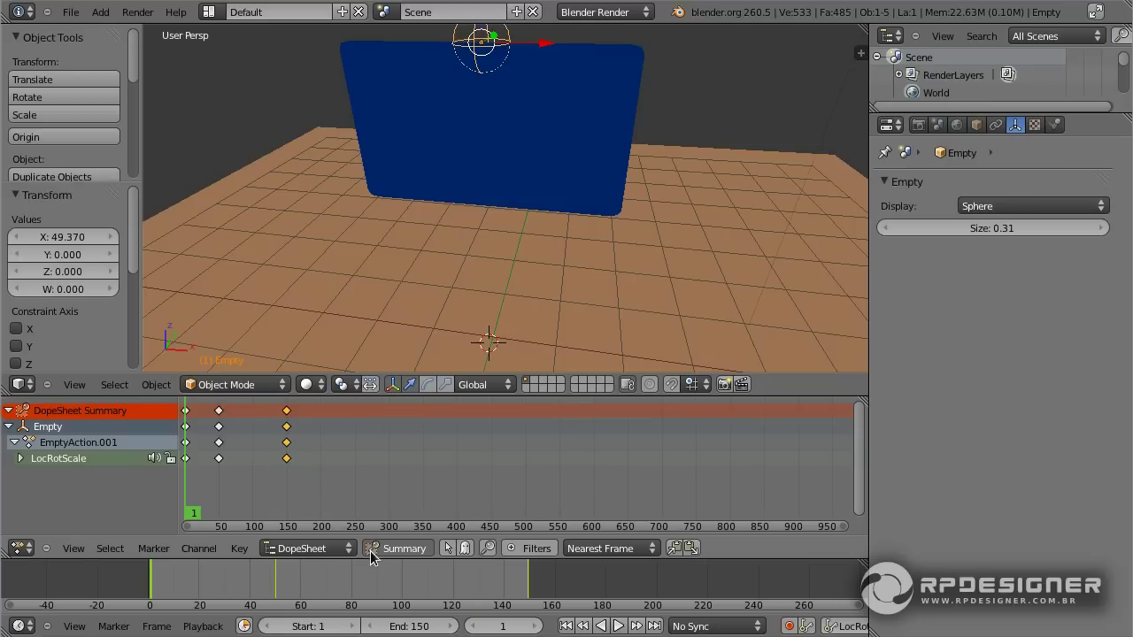
# Step: Check frame 150, pan the Dope Sheet to centre the keys, and return to the start frame
pyautogui.click(503, 628)
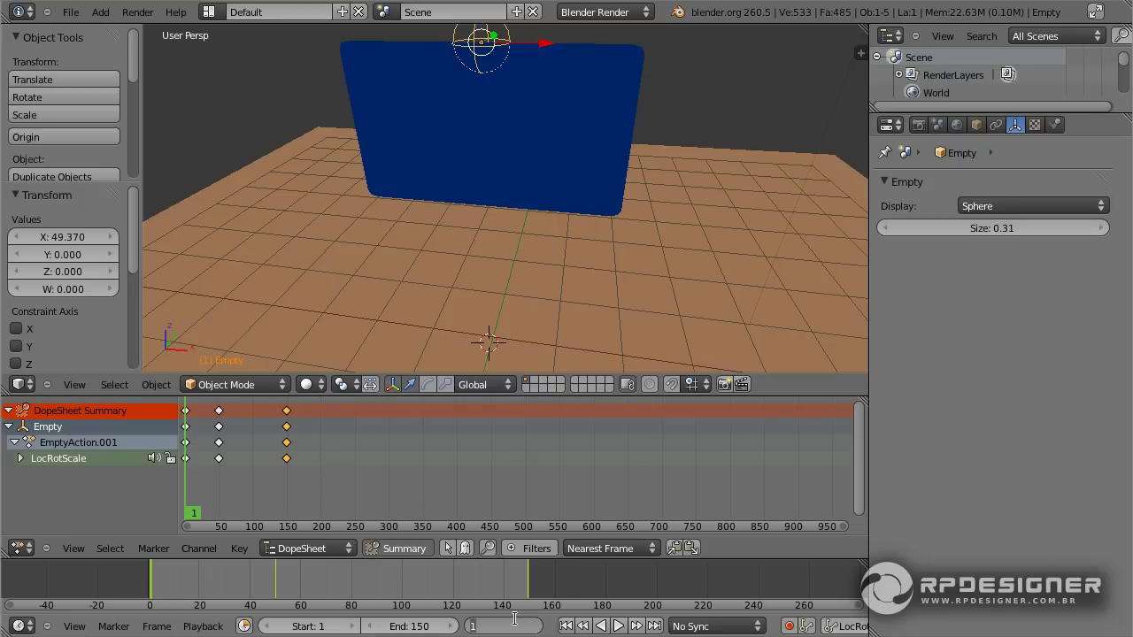
pyautogui.press('Return')
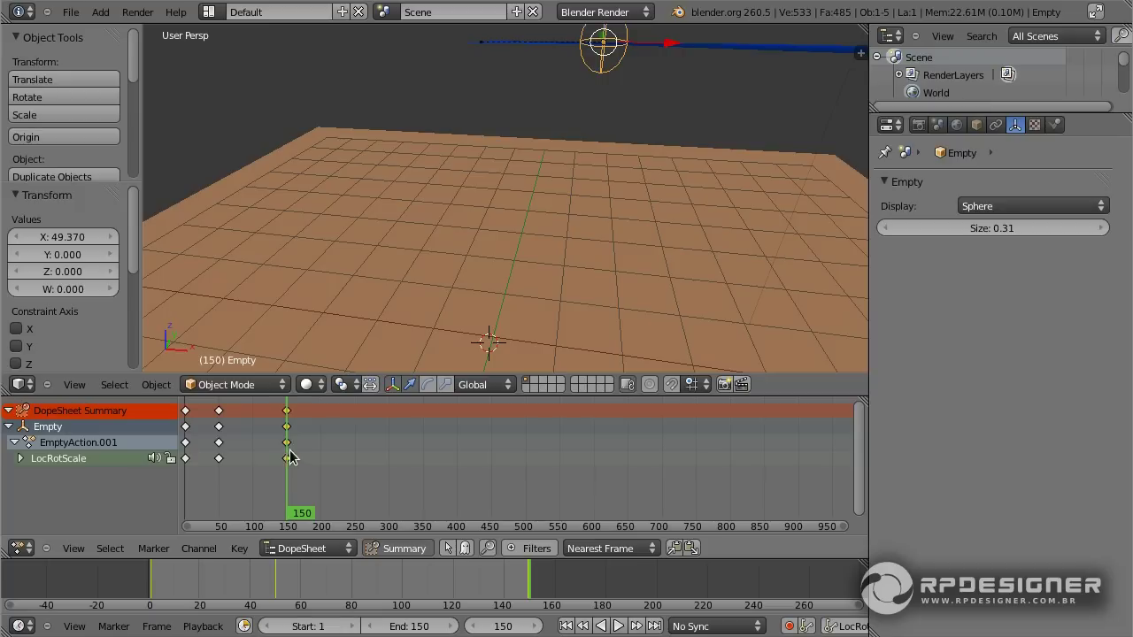
pyautogui.scroll(2, 316, 466)
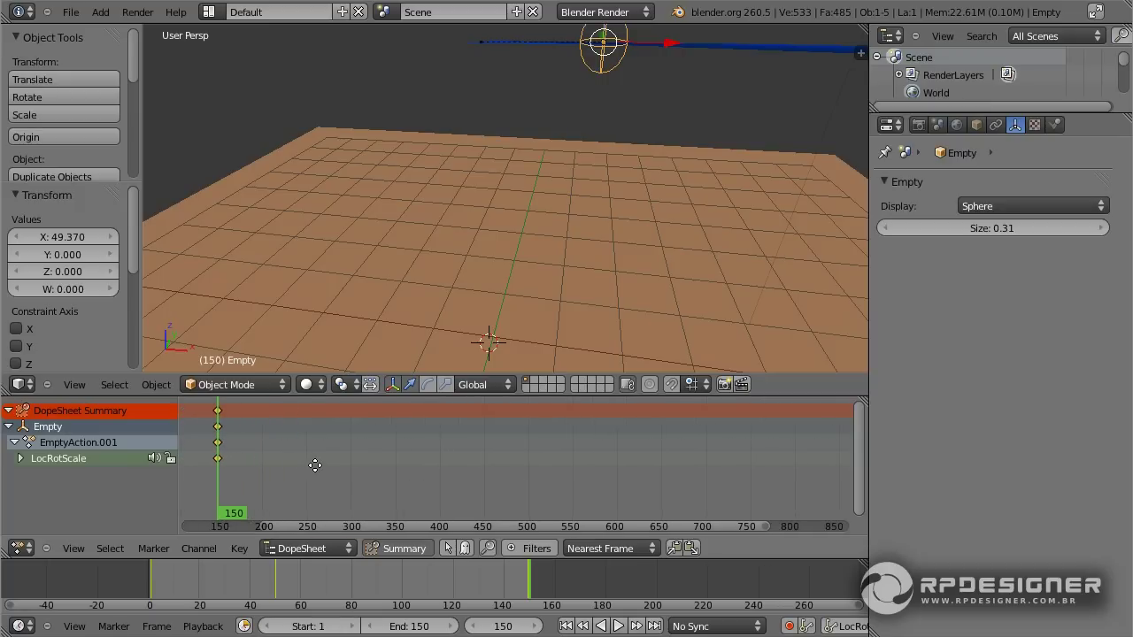
pyautogui.moveTo(331, 472); pyautogui.dragTo(608, 475, button='middle')
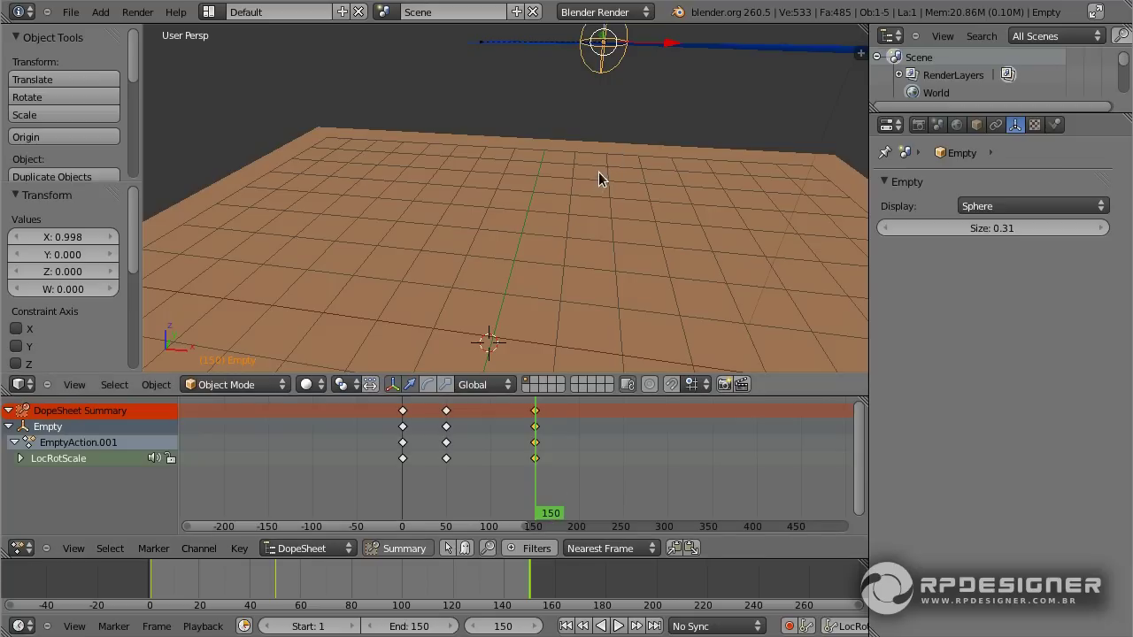
pyautogui.hotkey('shift', 'Left')
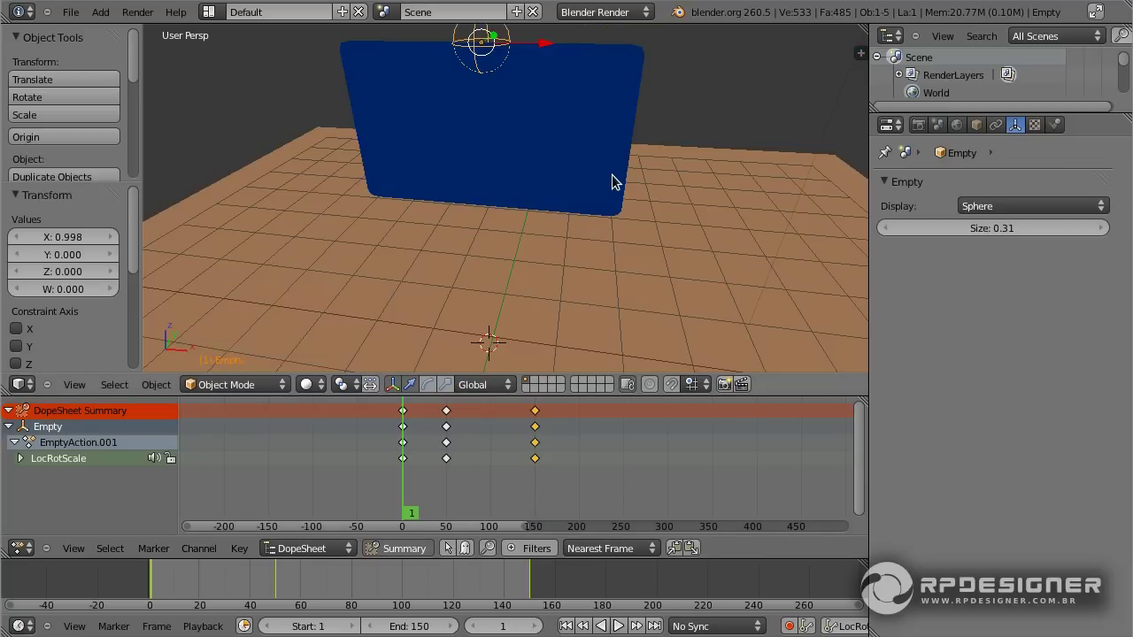
# Step: Play the retimed sweep and drag the Dope Sheet border down to enlarge the 3D view
pyautogui.hotkey('alt', 'a')
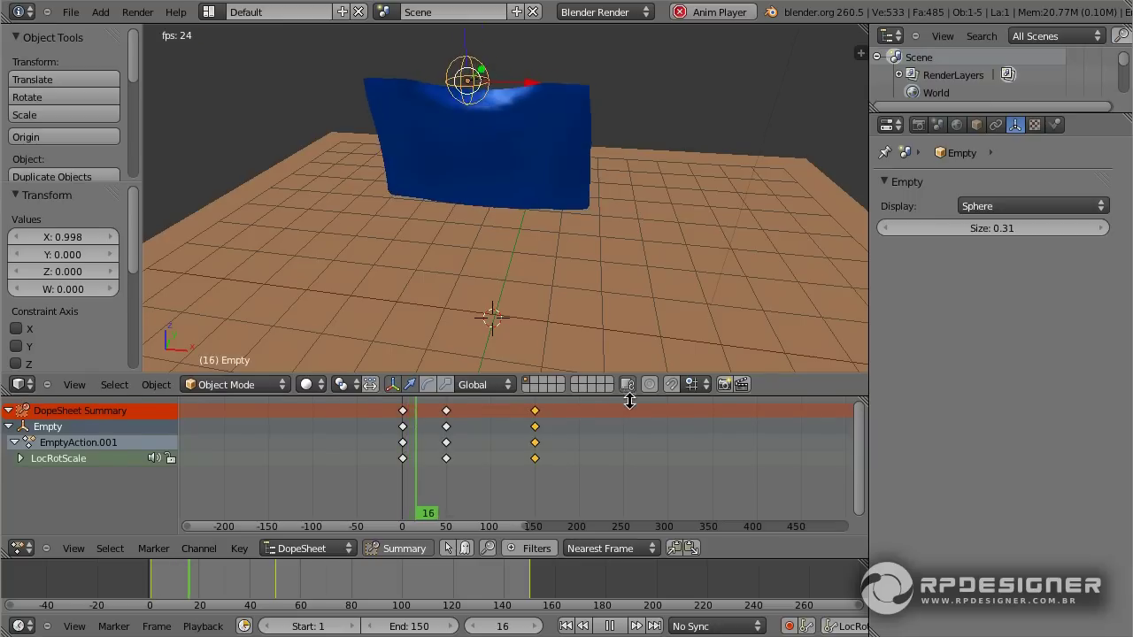
pyautogui.moveTo(631, 396); pyautogui.dragTo(625, 431)
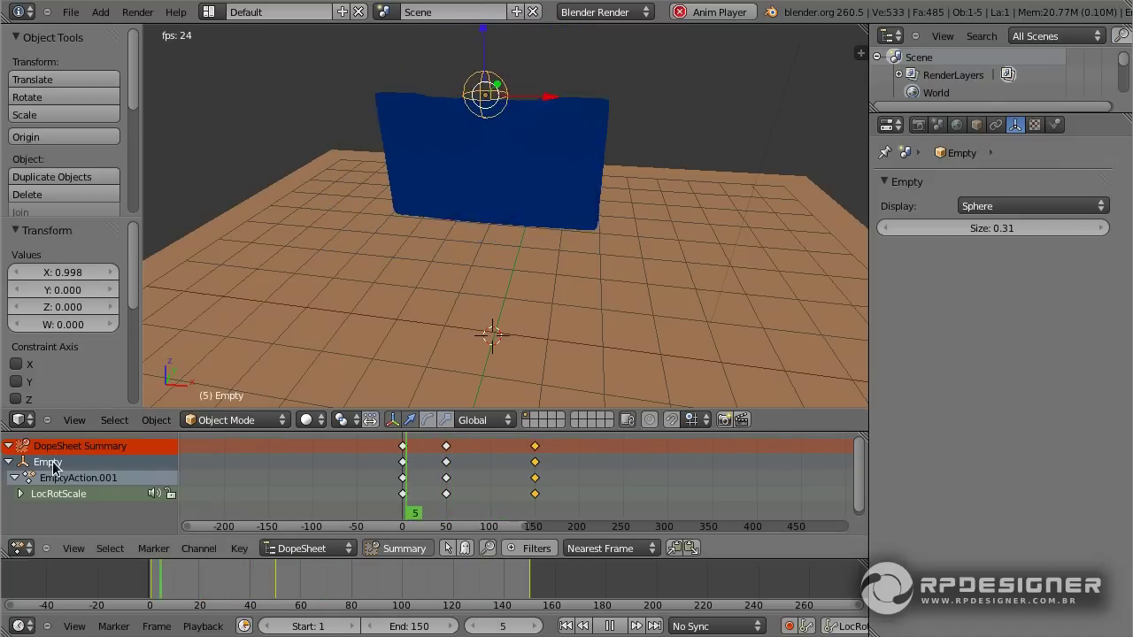
# Step: Stop playback and move the selected keyframes from frame 150 back to frame 100
pyautogui.press('Escape')
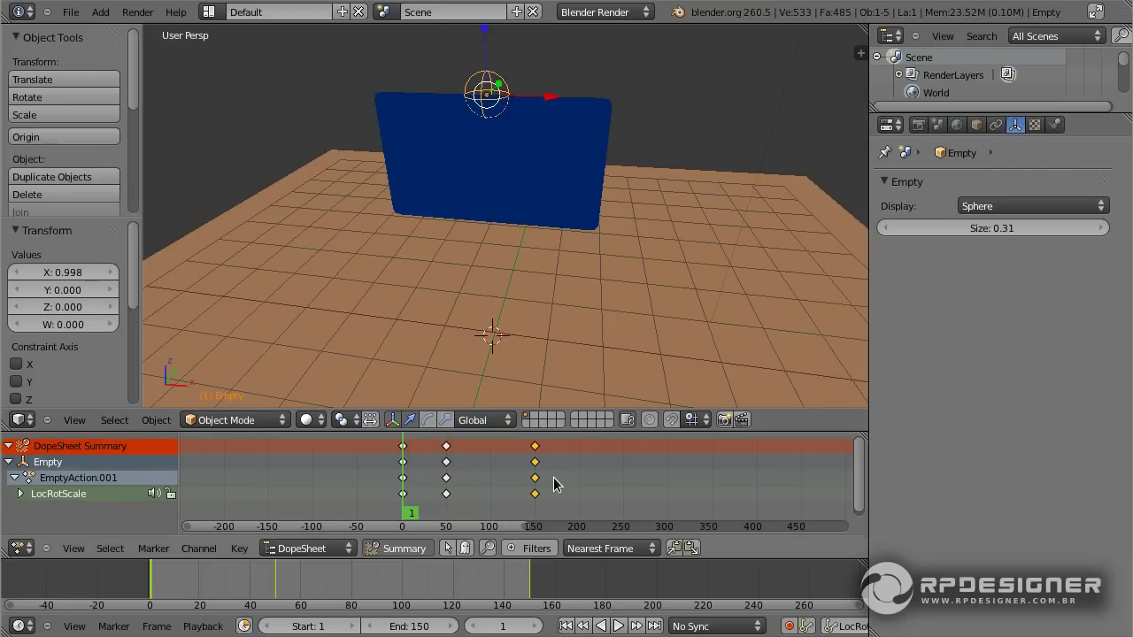
pyautogui.press('g')
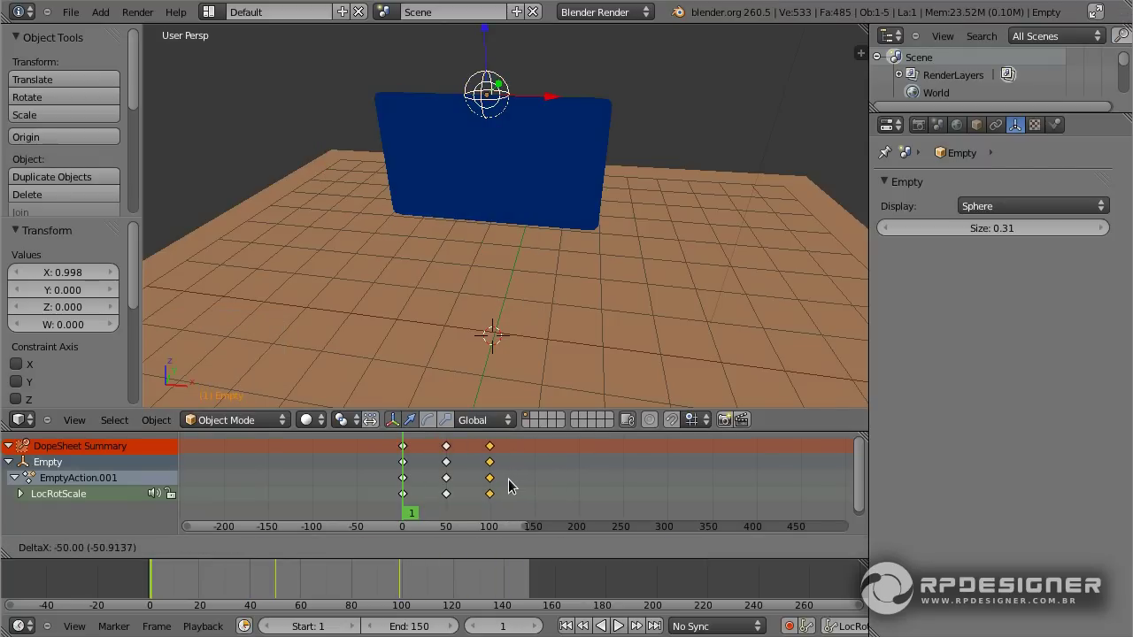
pyautogui.click(508, 479)
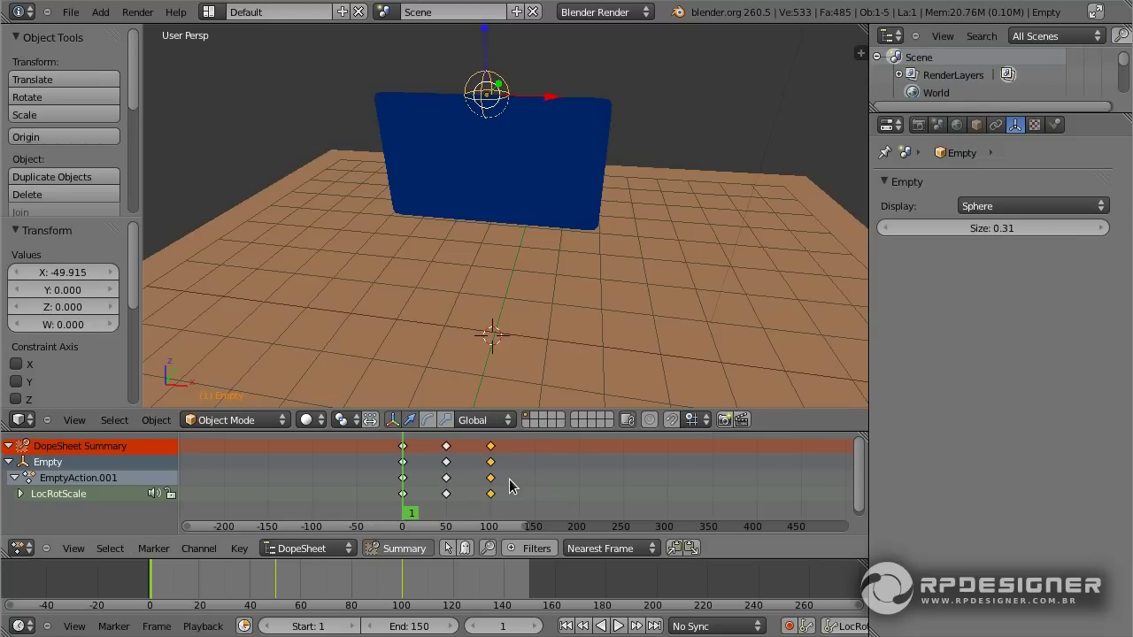